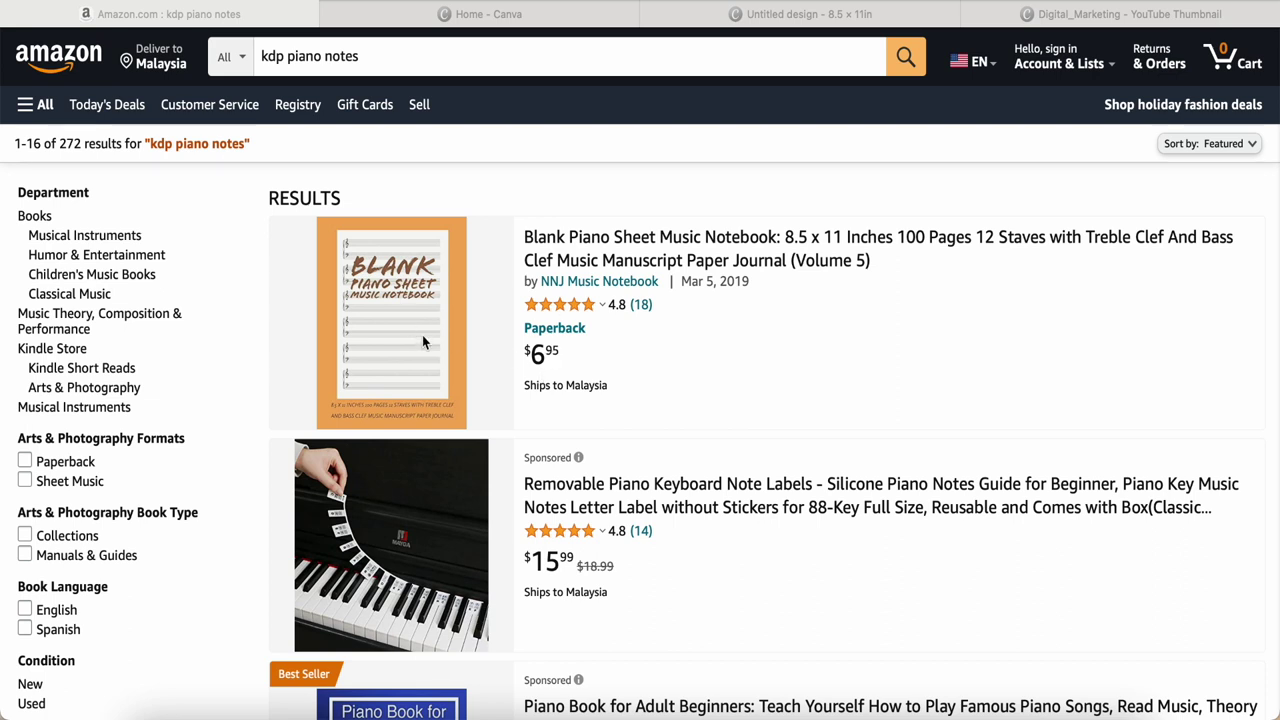
# Open the $6.95 Blank Piano Sheet Music Notebook for Kids product page on Amazon, then return to Canva
pyautogui.scroll(-1, 641, 388)
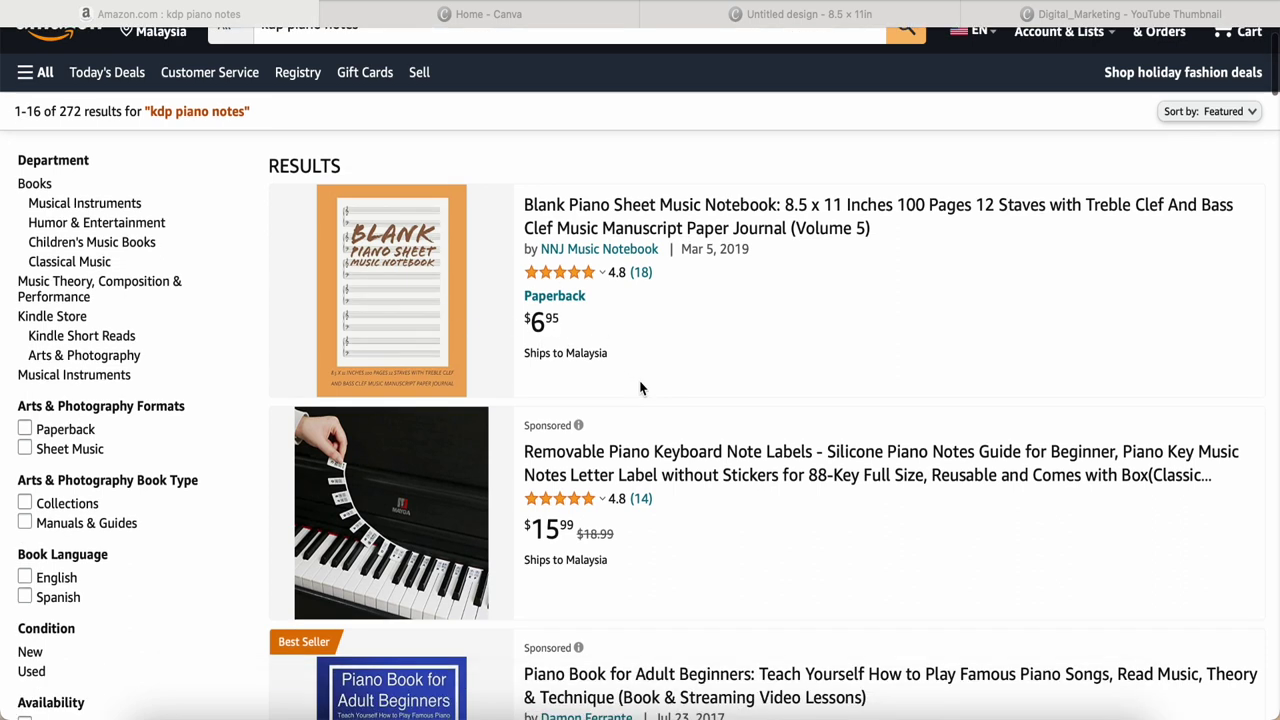
pyautogui.scroll(-10, 391, 316)
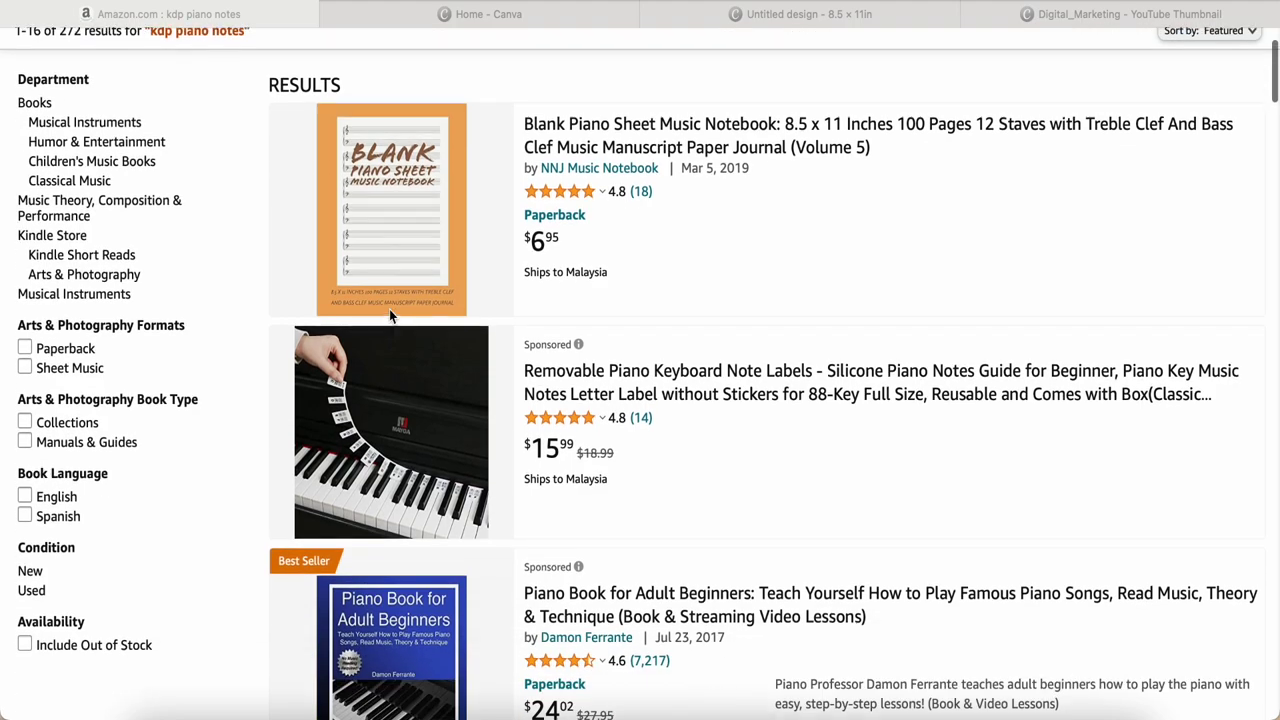
pyautogui.scroll(-8, 391, 316)
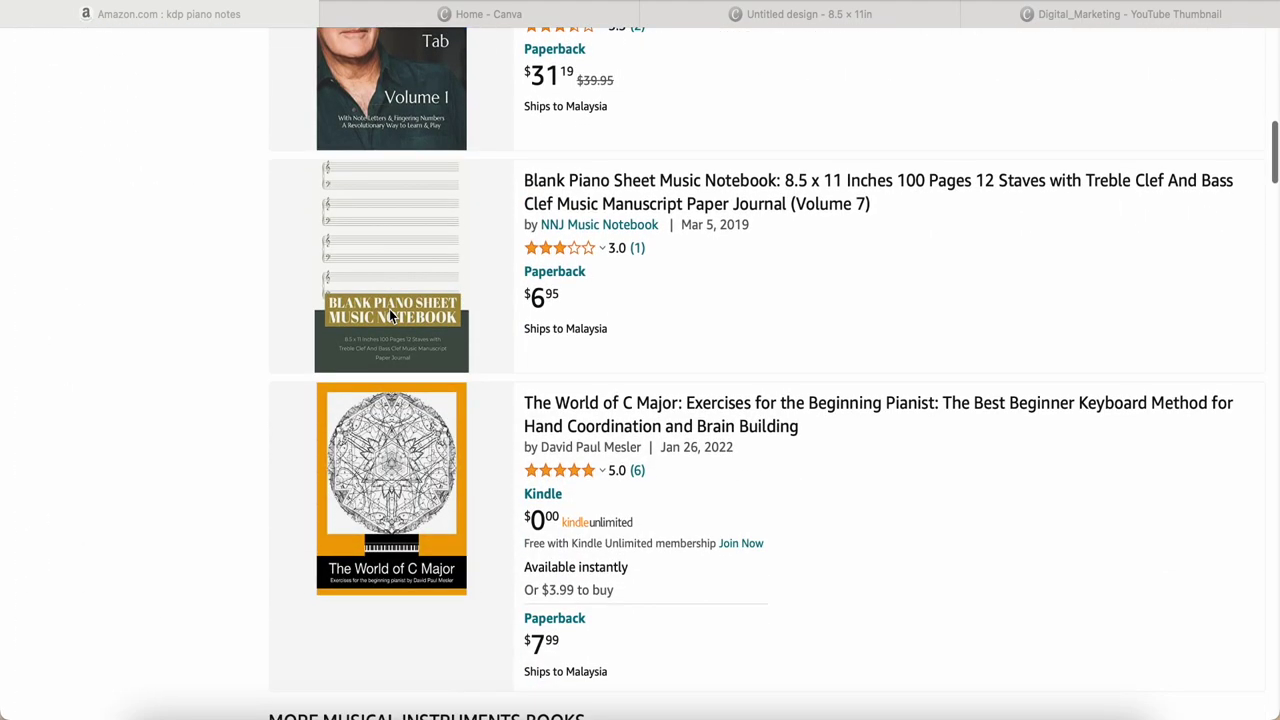
pyautogui.scroll(-18, 391, 316)
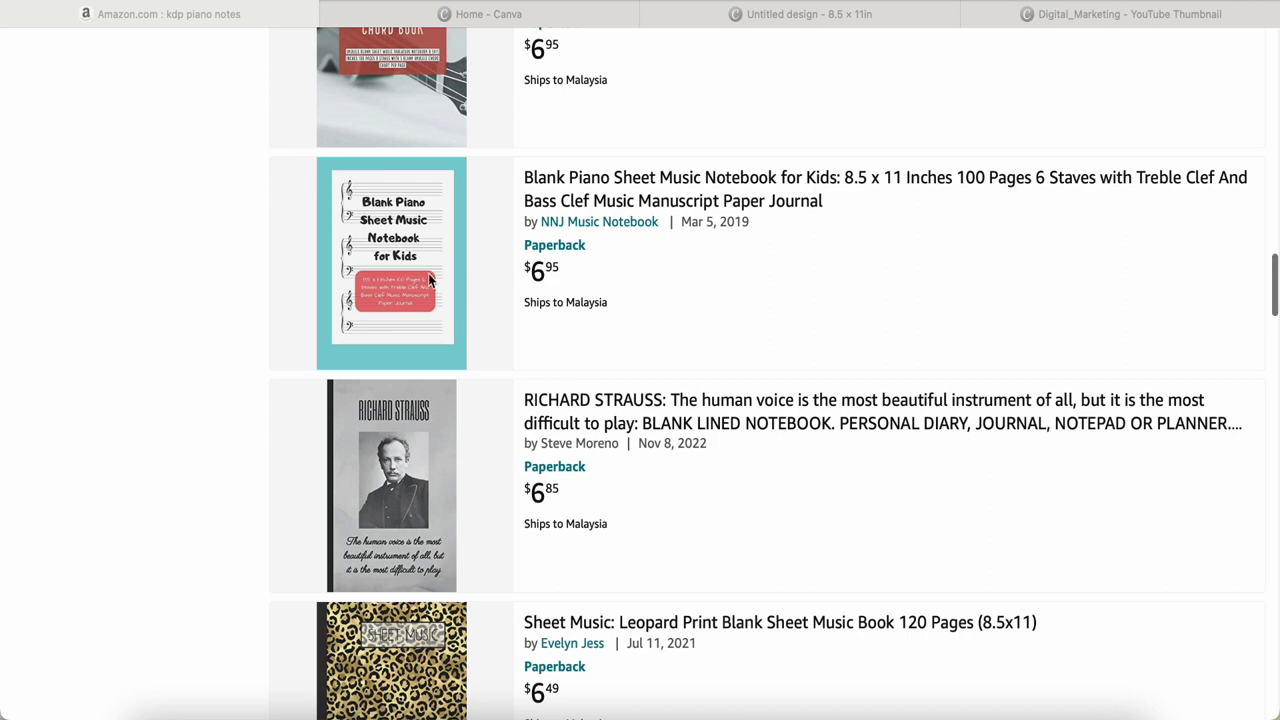
pyautogui.click(595, 205)
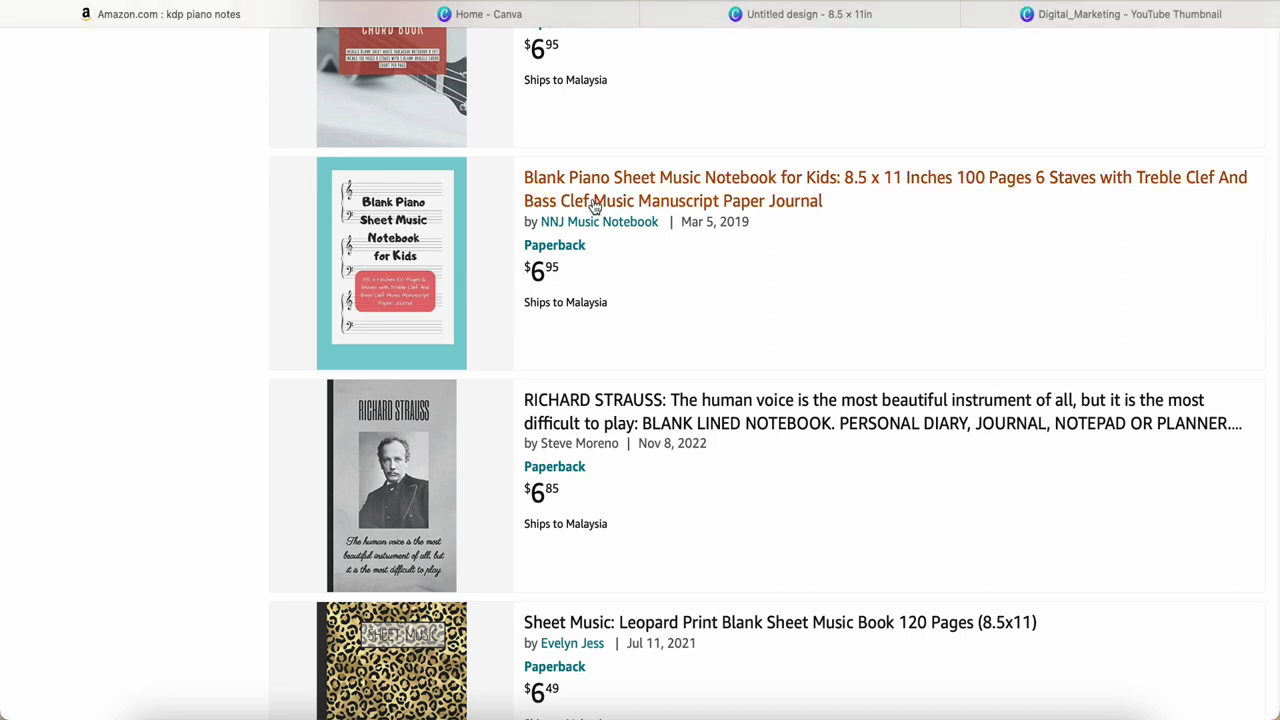
pyautogui.click(595, 205)
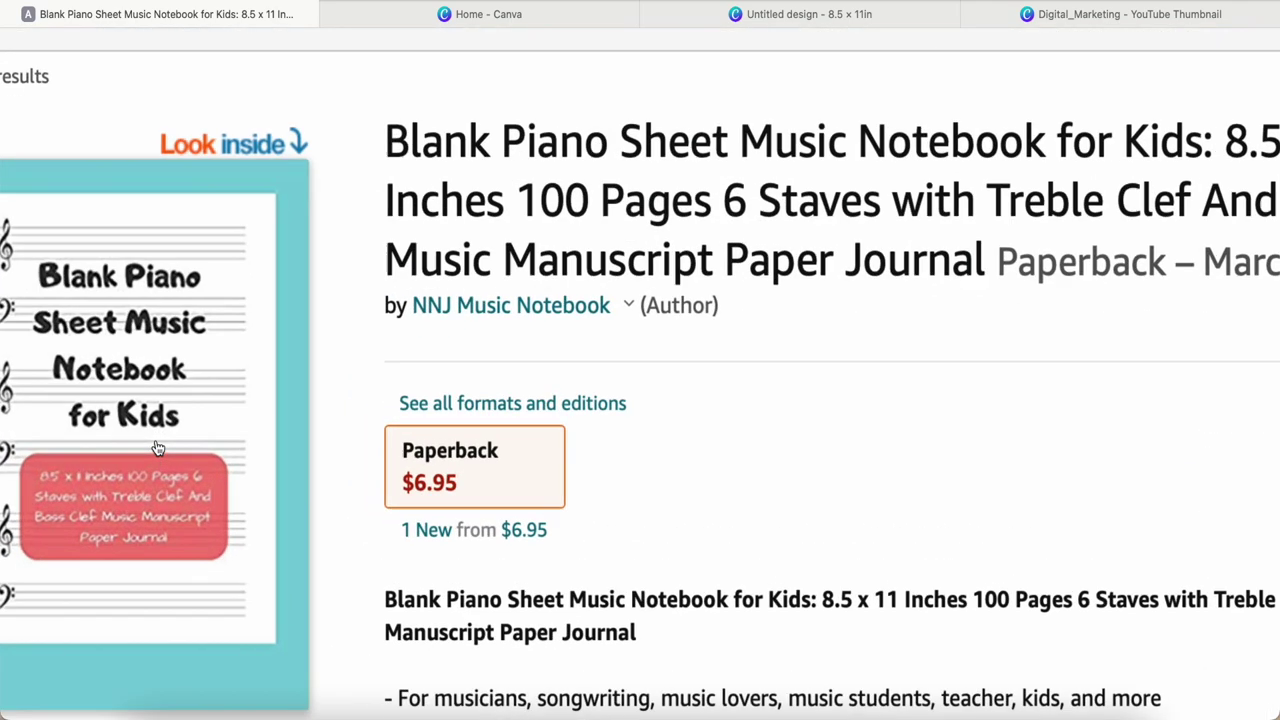
pyautogui.hscroll(-2, 157, 448)
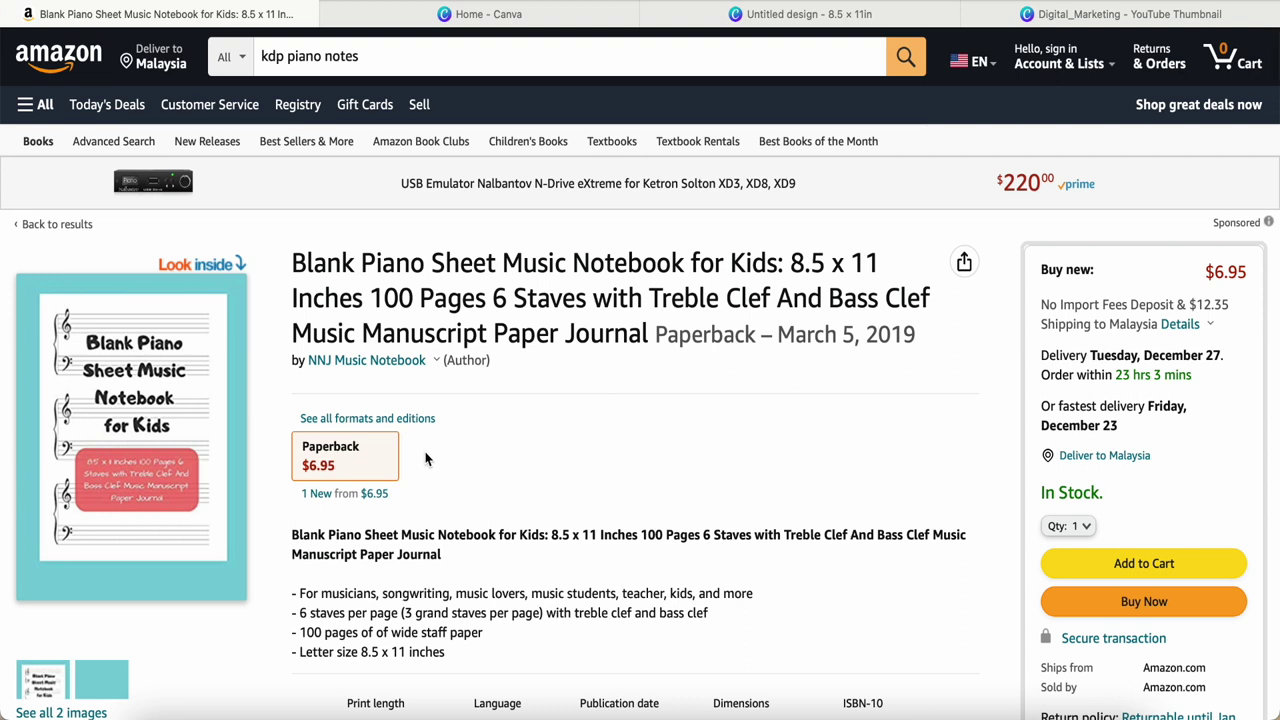
pyautogui.click(556, 22)
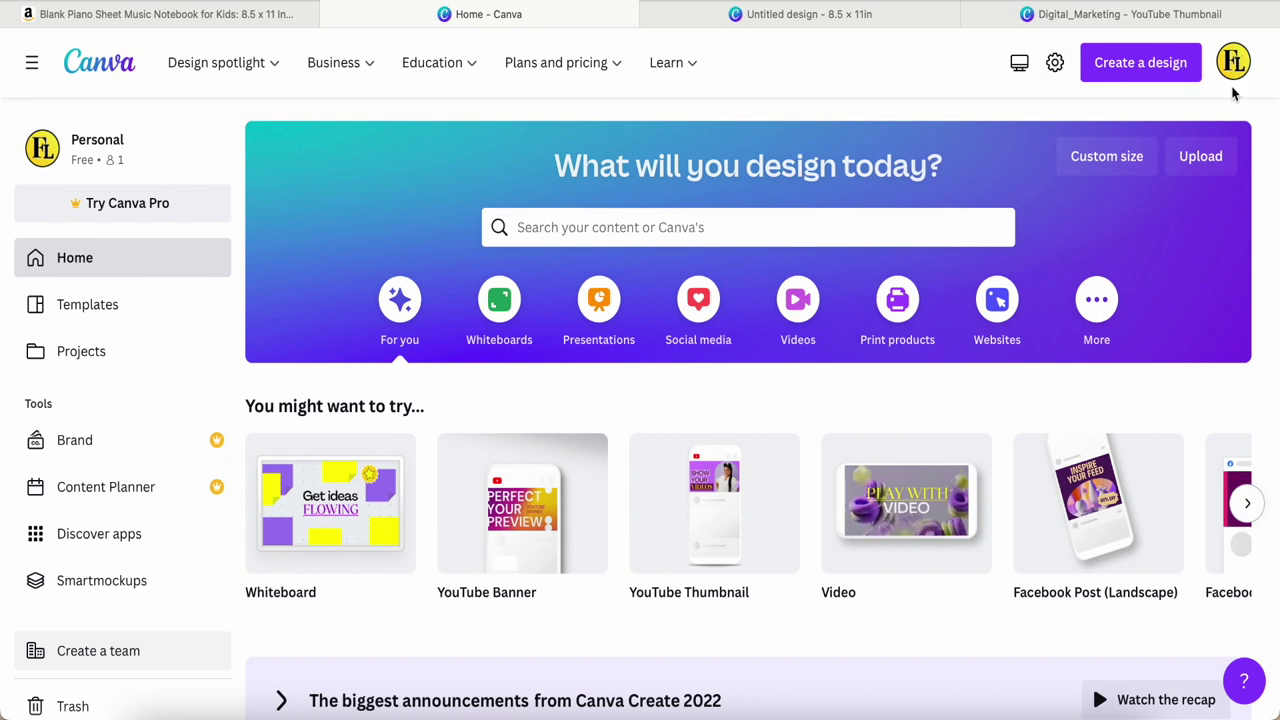
# Open Canva's Custom size options, check the units list, and close the extra 8.5 × 11in design tab
pyautogui.click(1107, 160)
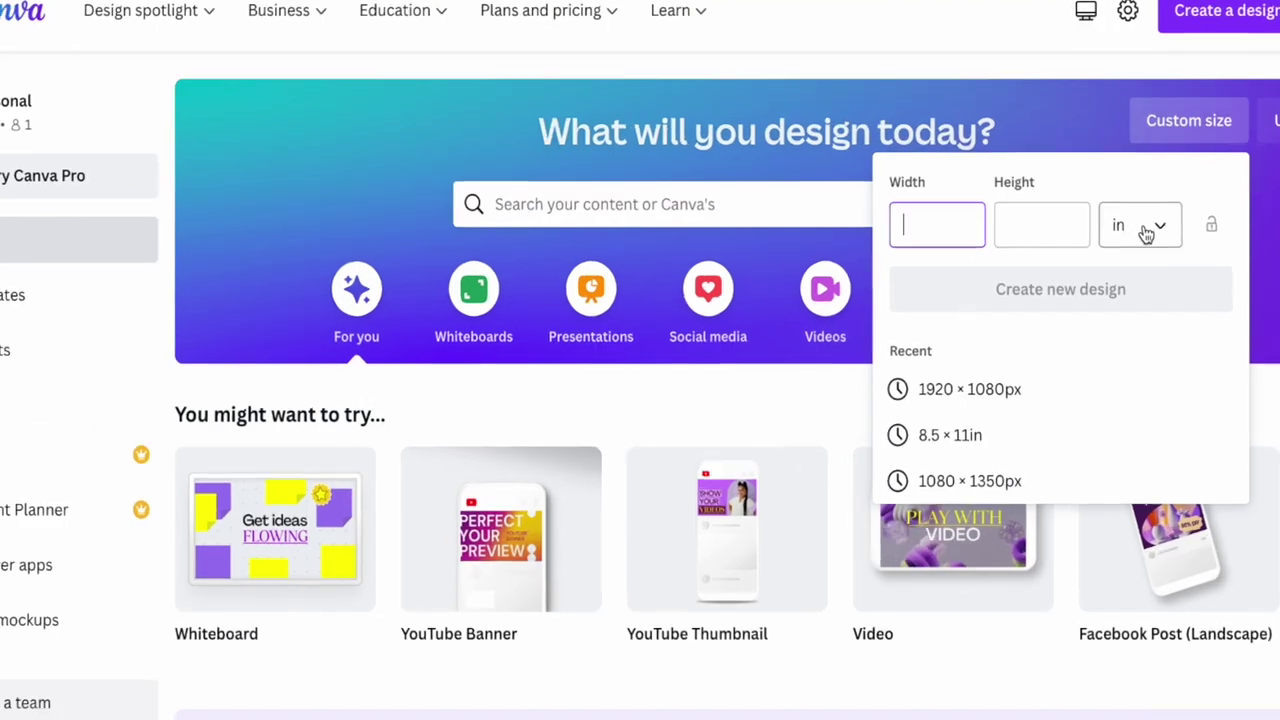
pyautogui.click(1066, 245)
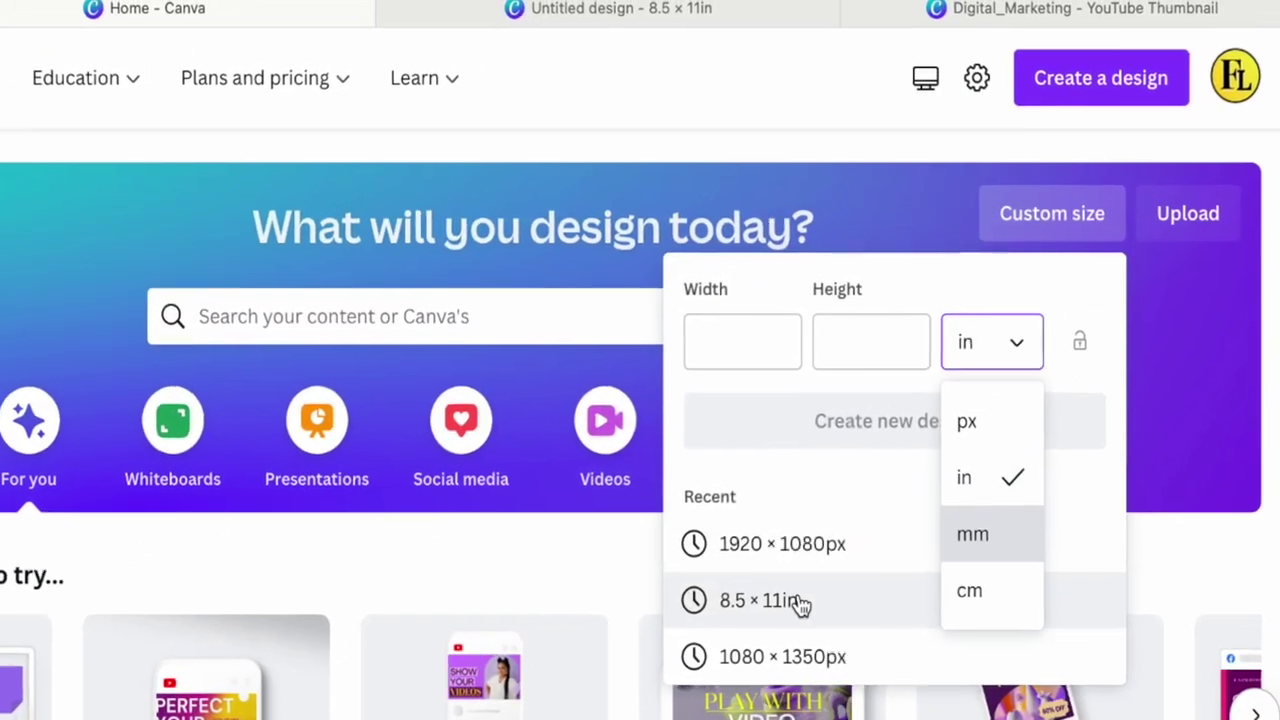
pyautogui.click(815, 575)
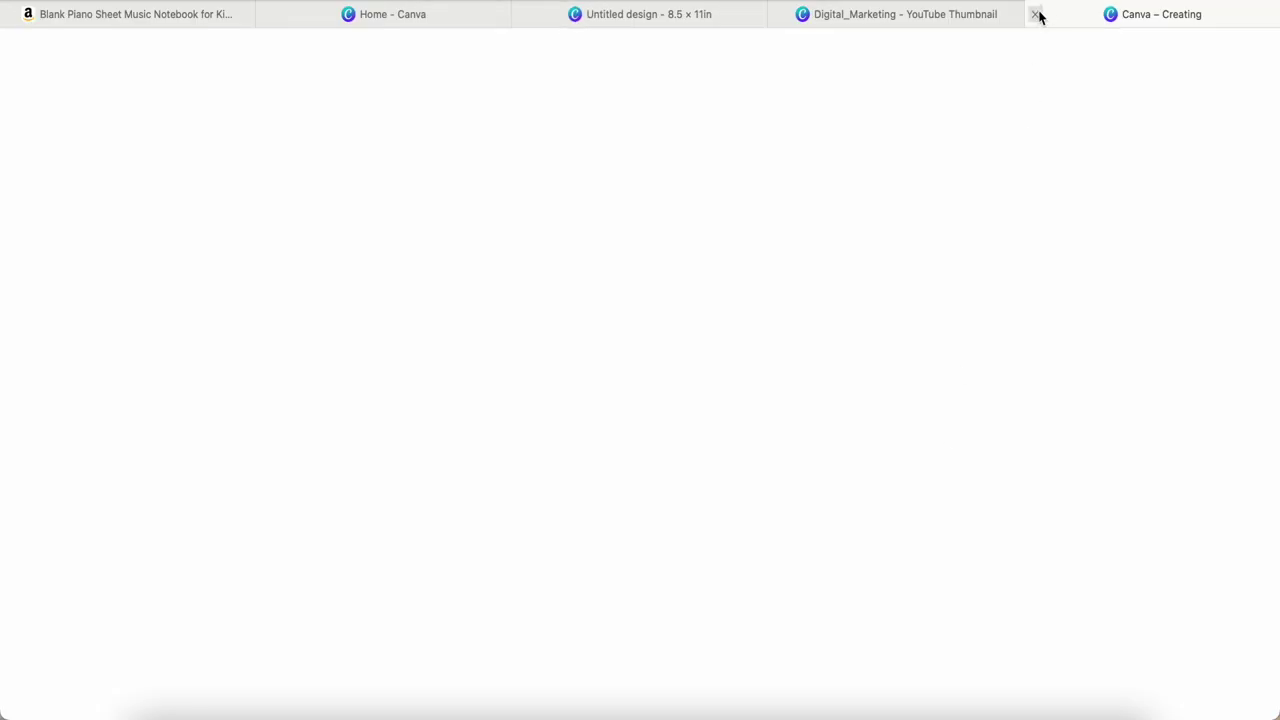
pyautogui.click(1035, 14)
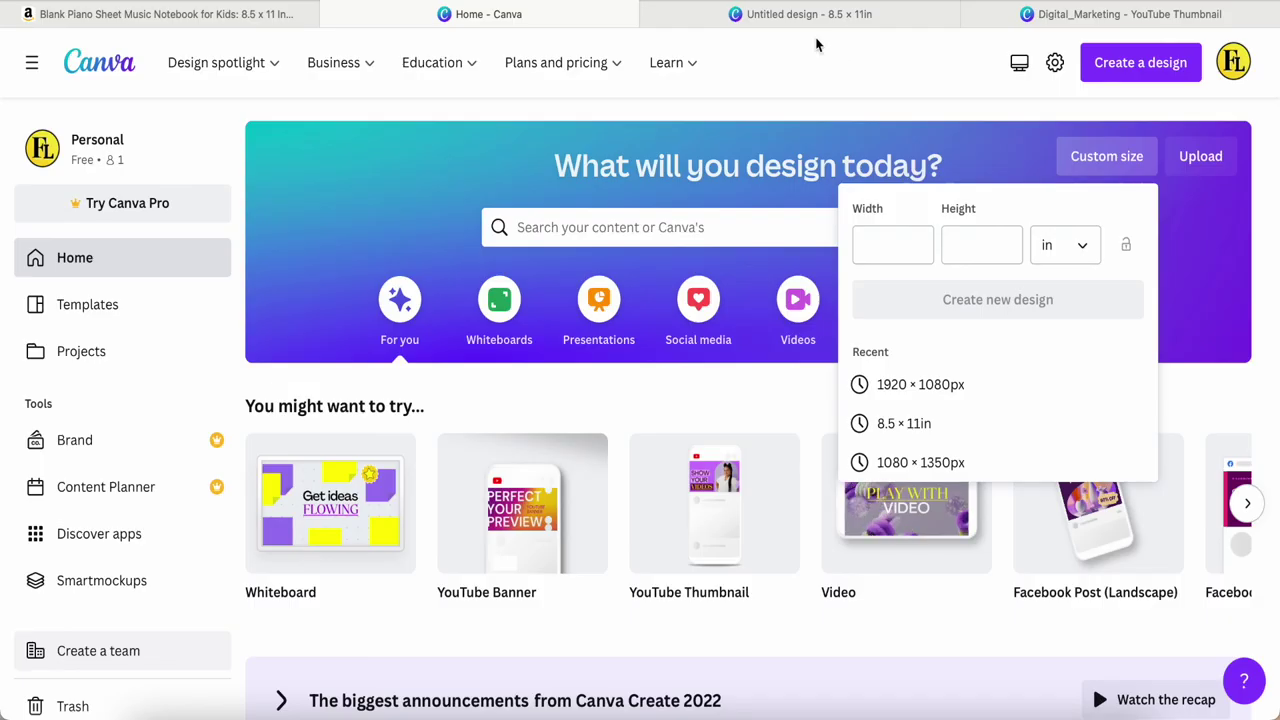
# Return to the 'Untitled design - 8.5 × 11in' tab and scroll down to the Add page button
pyautogui.click(810, 15)
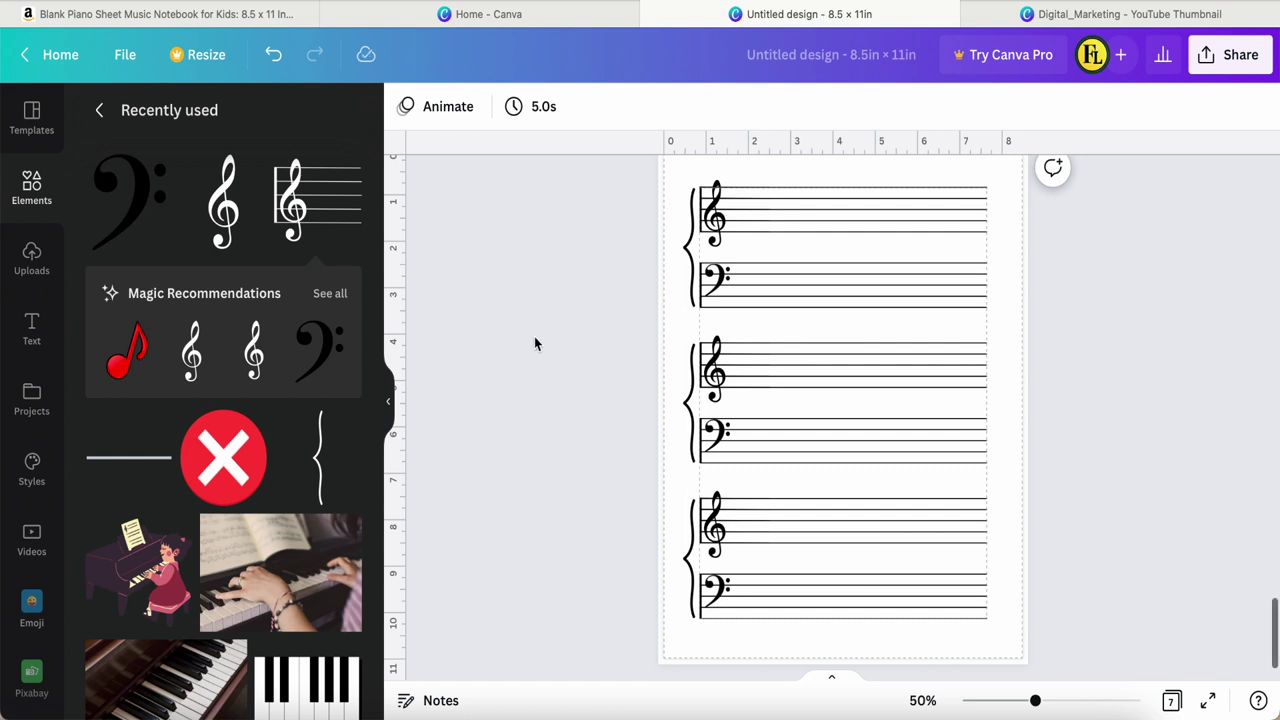
pyautogui.scroll(2, 534, 336)
pyautogui.scroll(-1, 534, 343)
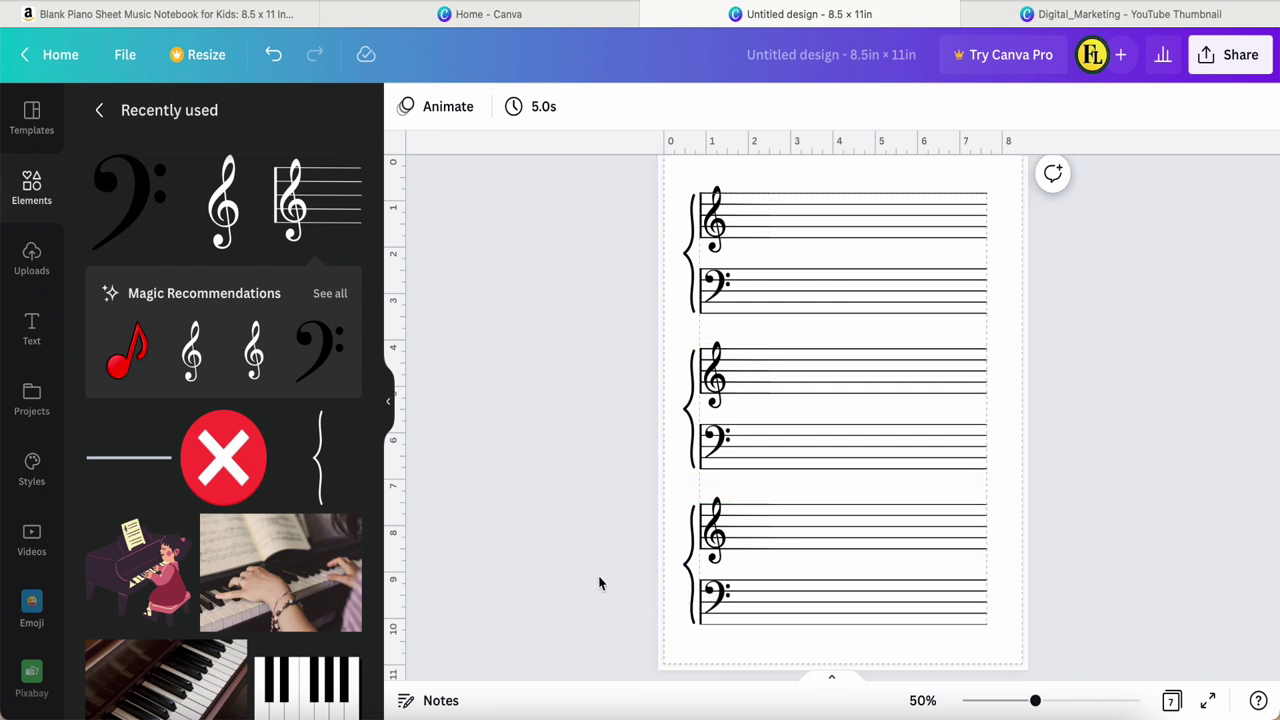
pyautogui.scroll(-2, 600, 584)
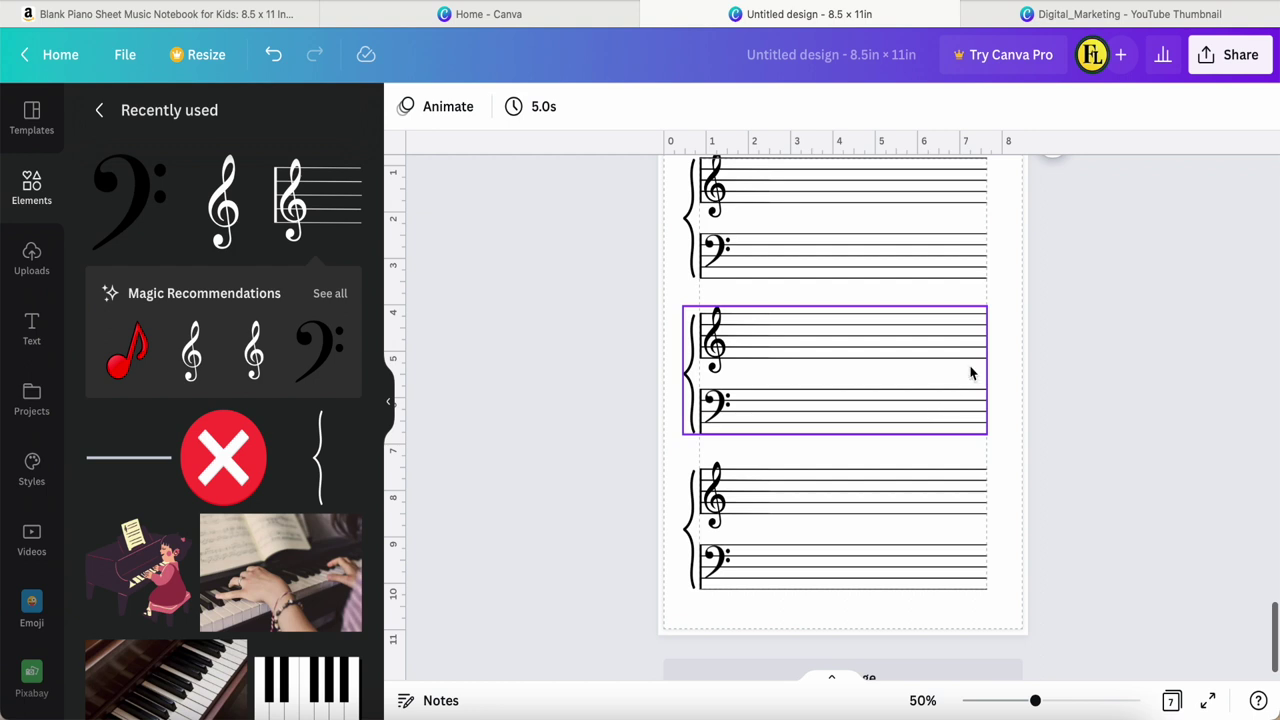
pyautogui.scroll(-2, 970, 373)
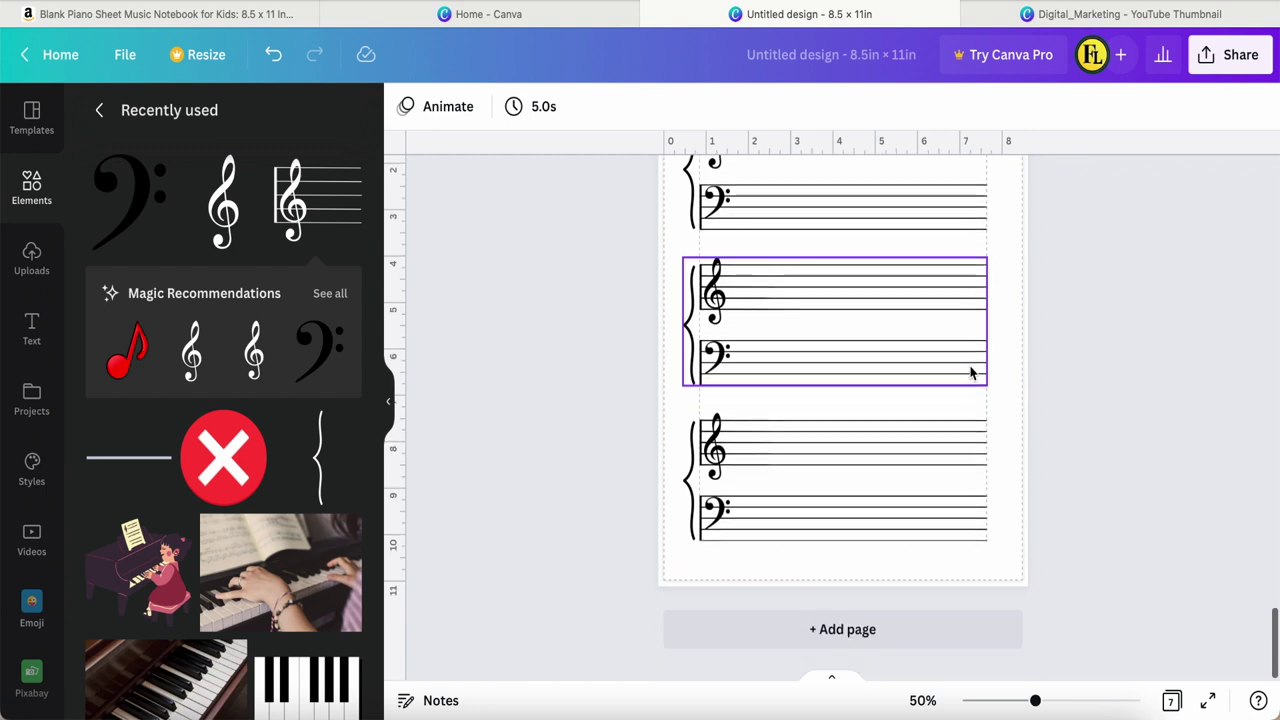
# Add a blank Page 8, zoom out to 44%, and check the margin settings in the File menu
pyautogui.click(838, 636)
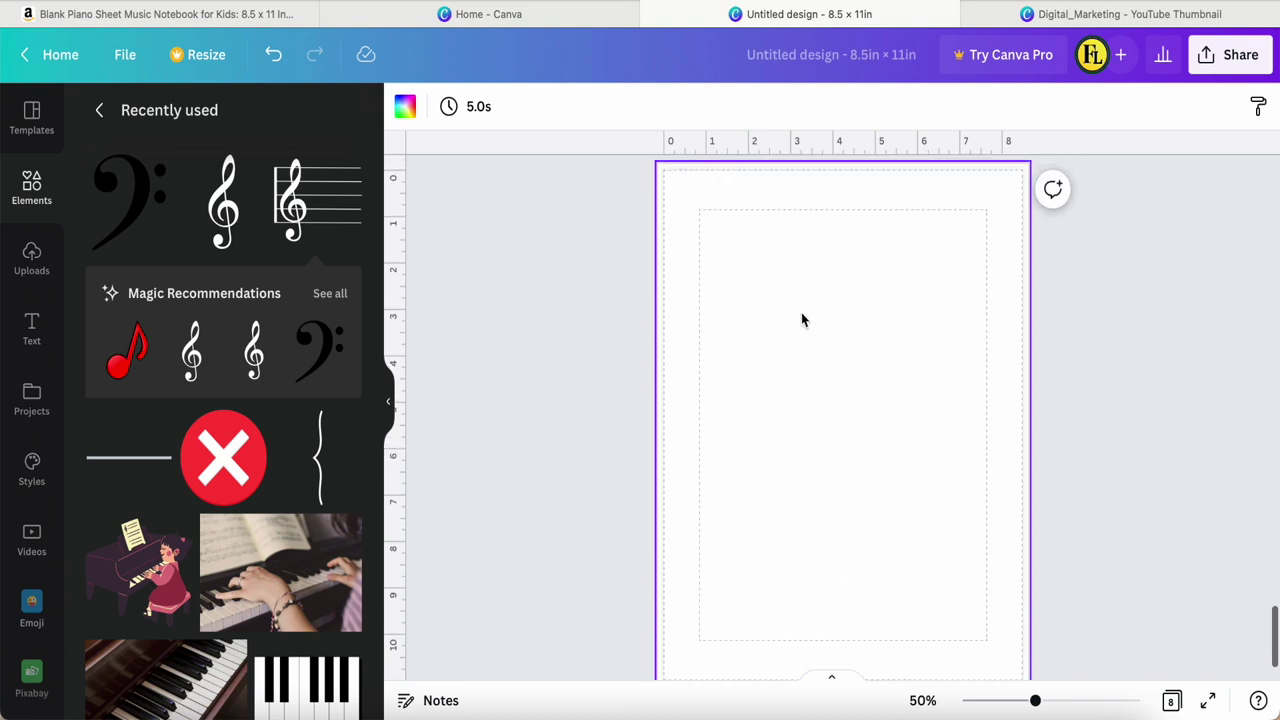
pyautogui.moveTo(1035, 700); pyautogui.dragTo(1032, 706)
pyautogui.click(1076, 496)
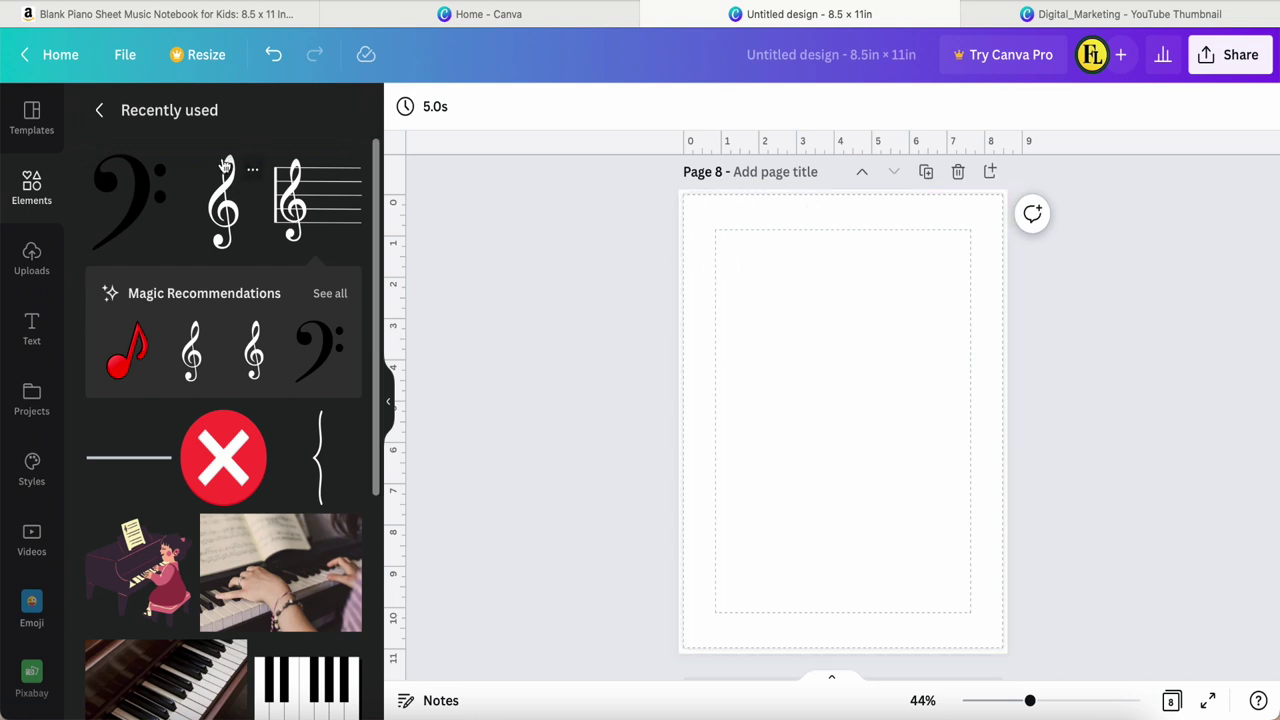
pyautogui.click(121, 58)
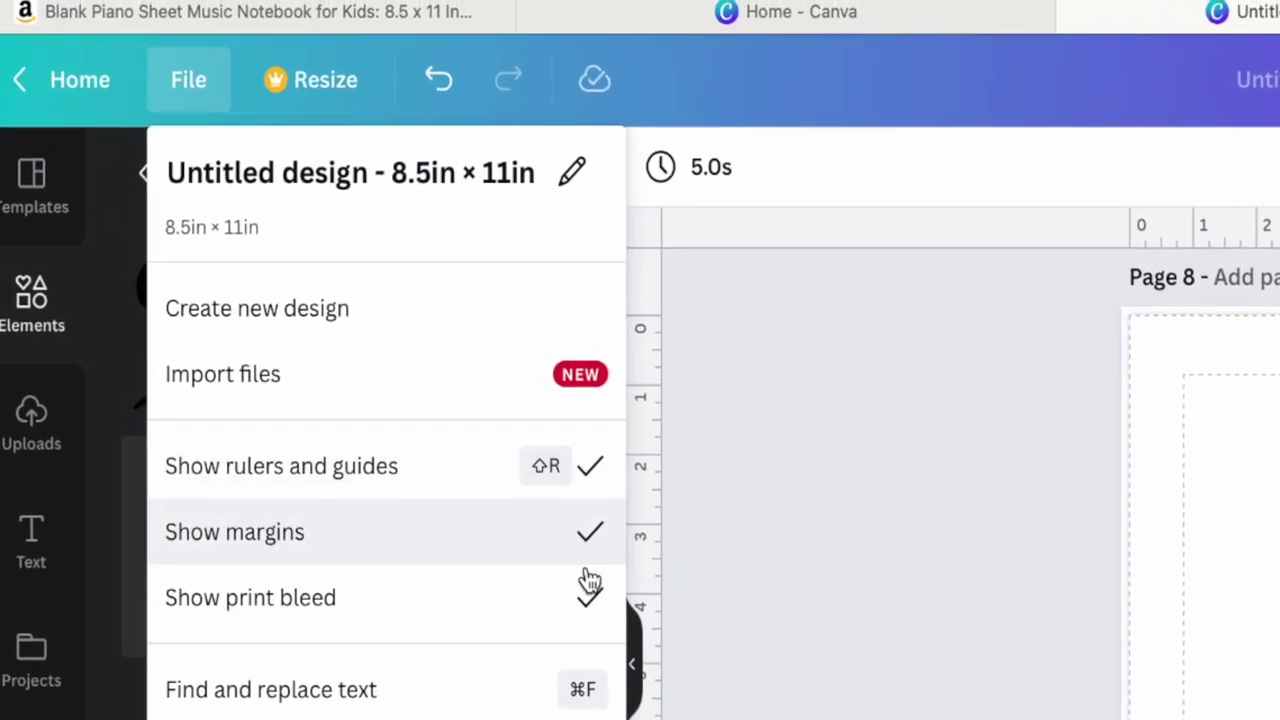
pyautogui.press('Escape')
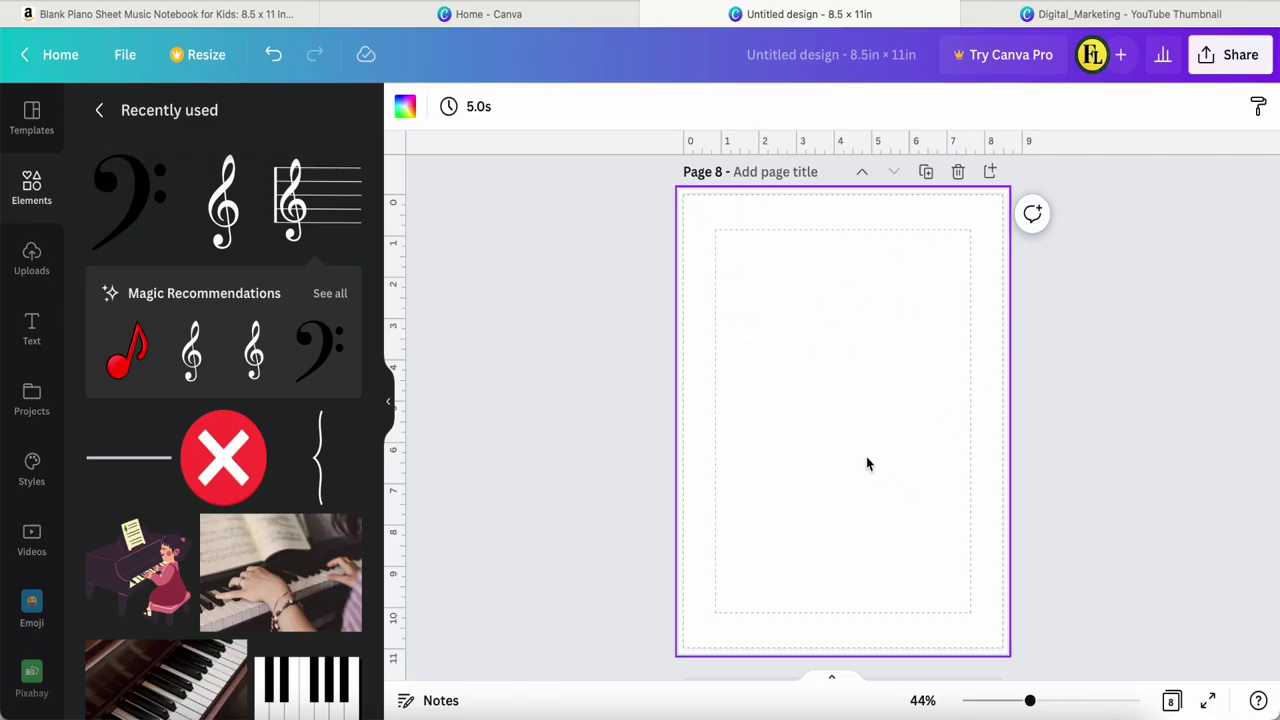
# Search Elements for 'clef', filter to graphics, and browse the results
pyautogui.click(95, 112)
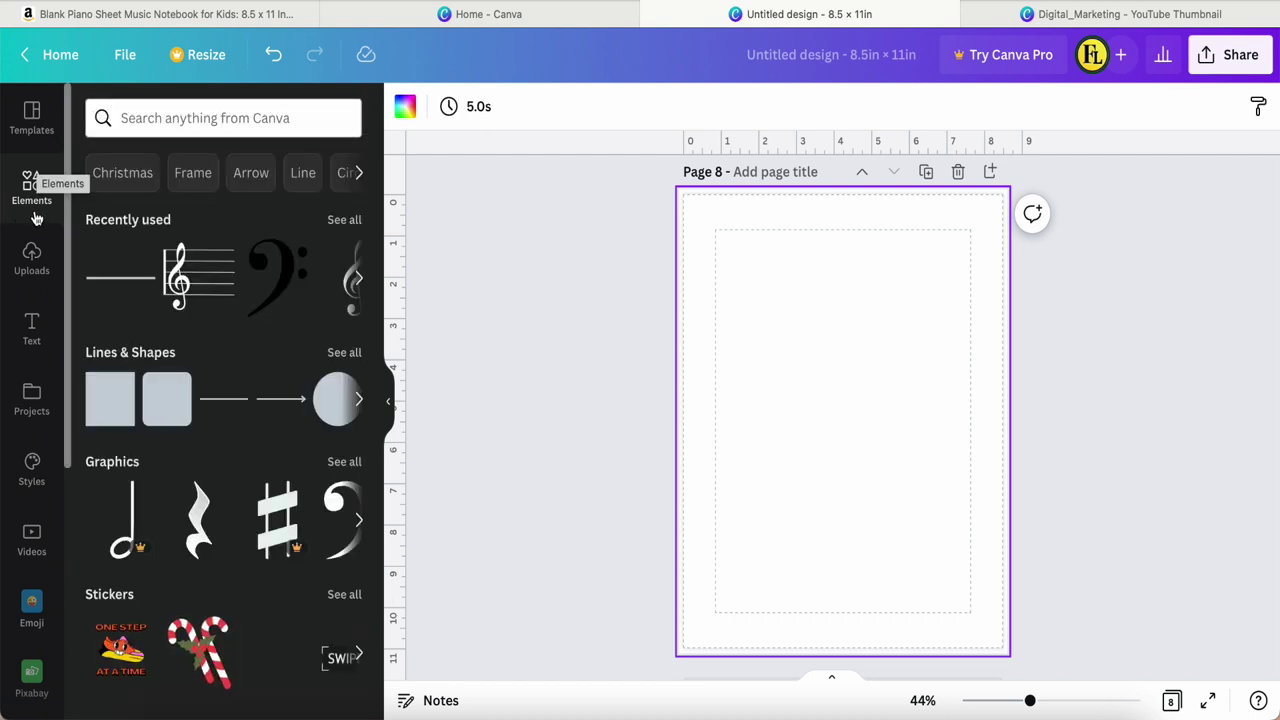
pyautogui.click(169, 112)
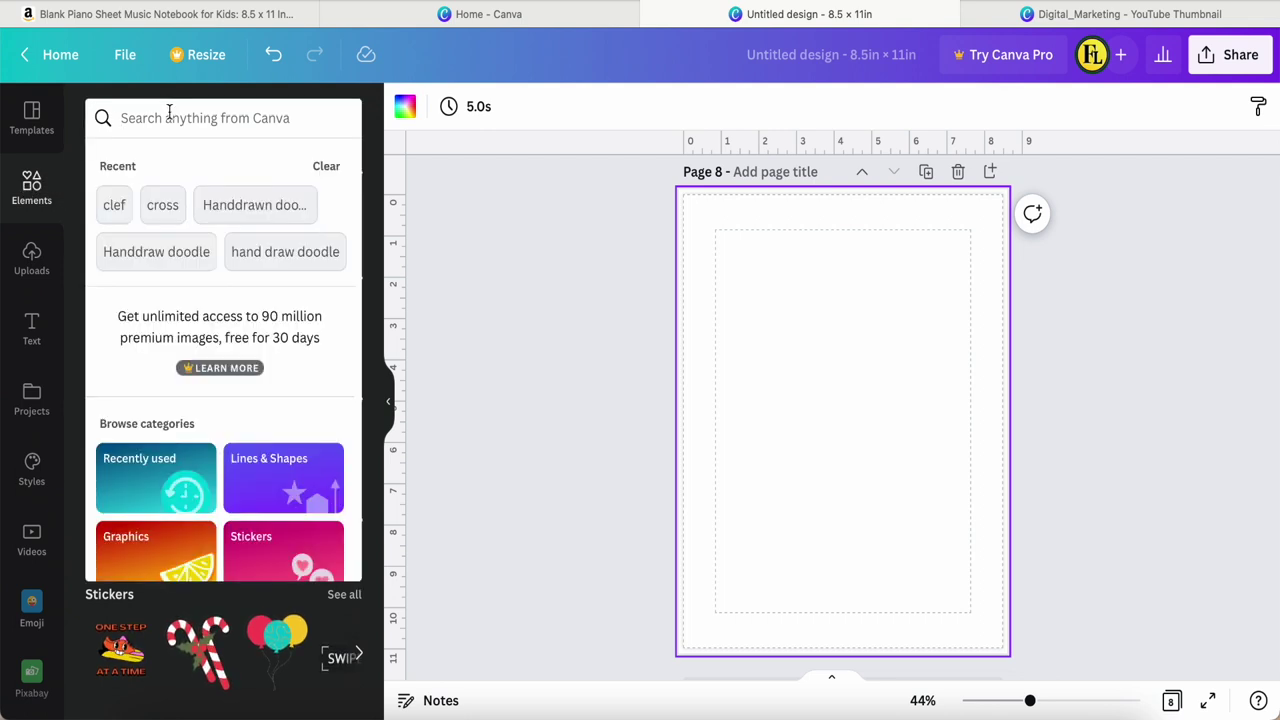
pyautogui.click(115, 206)
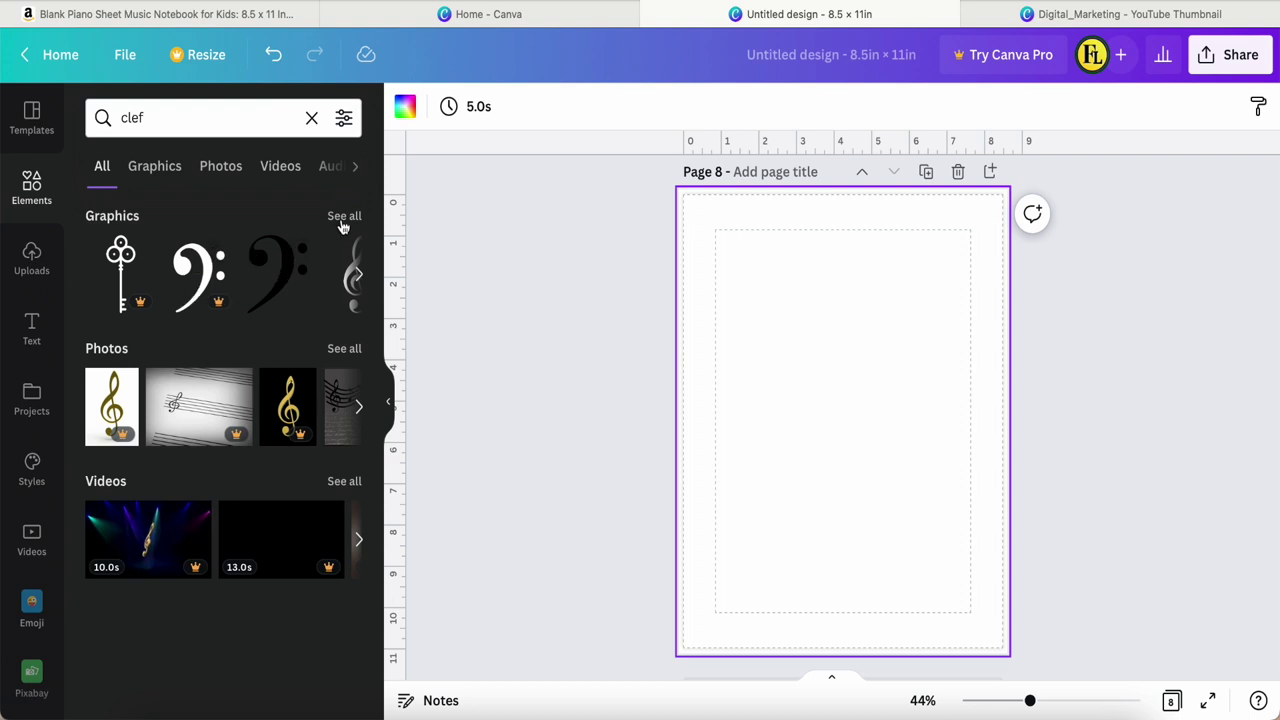
pyautogui.click(155, 172)
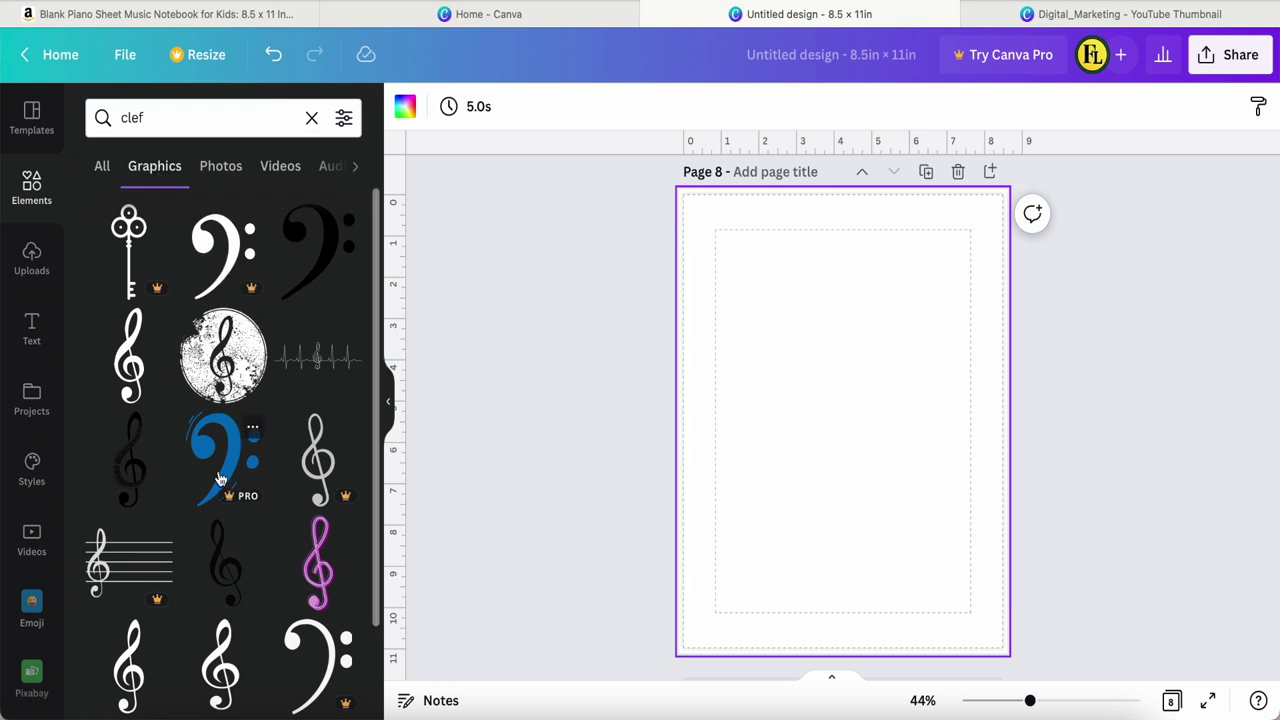
pyautogui.scroll(-4, 220, 478)
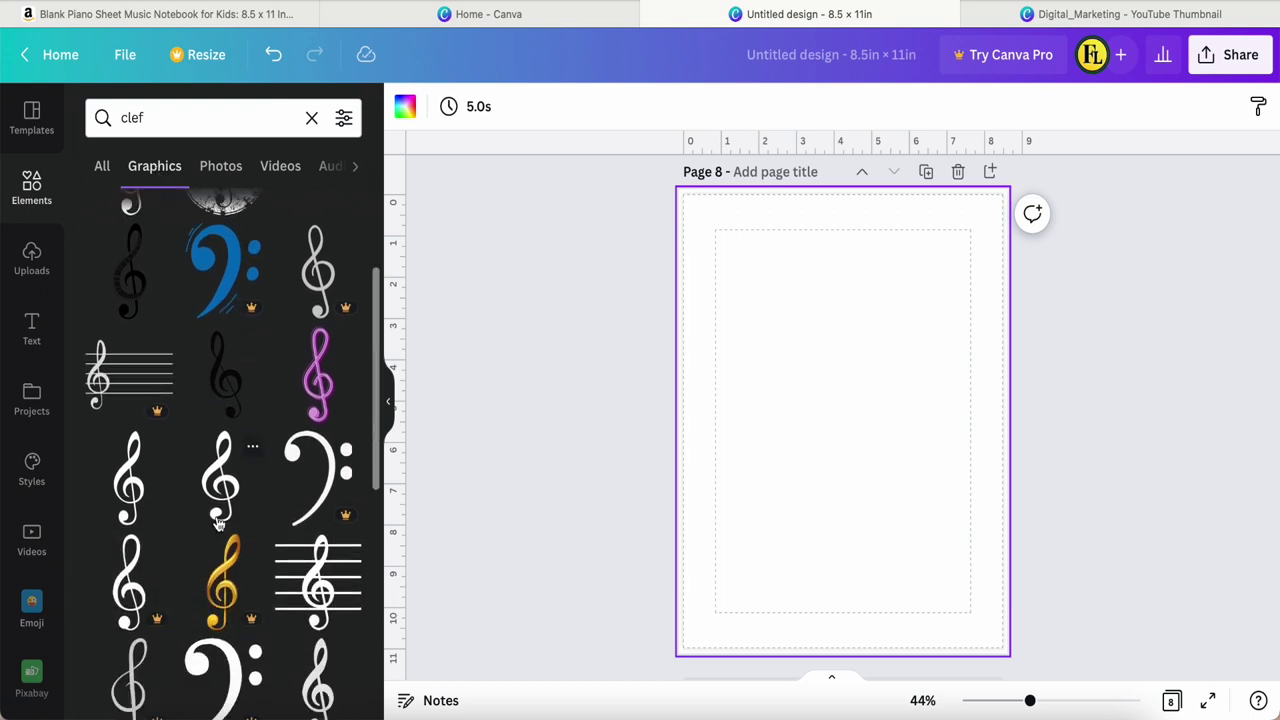
pyautogui.scroll(-1, 218, 523)
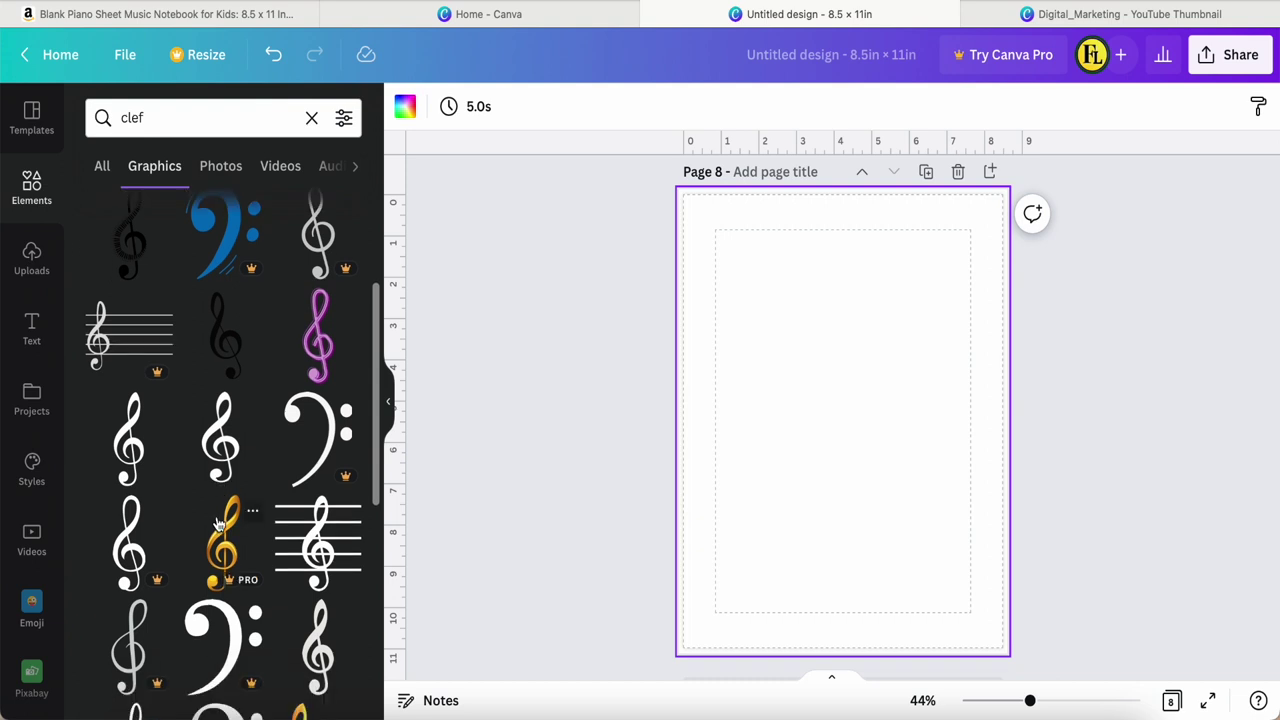
pyautogui.scroll(-15, 218, 523)
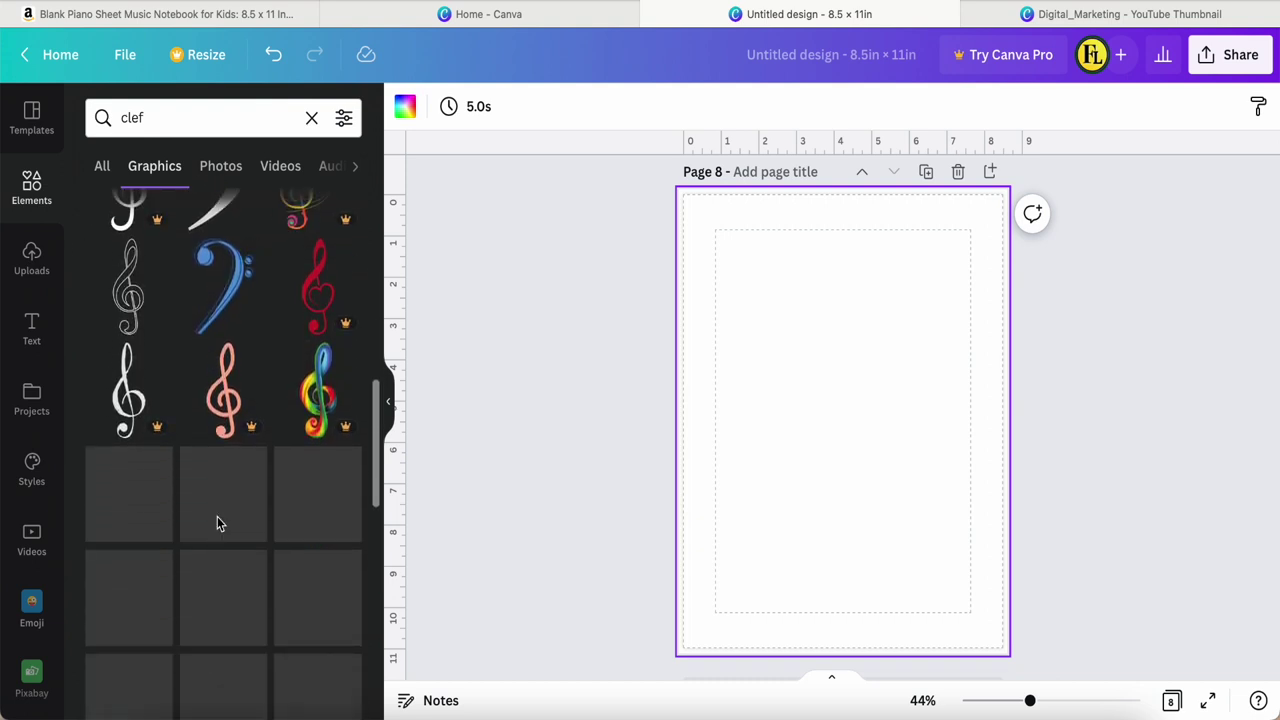
pyautogui.scroll(1, 217, 516)
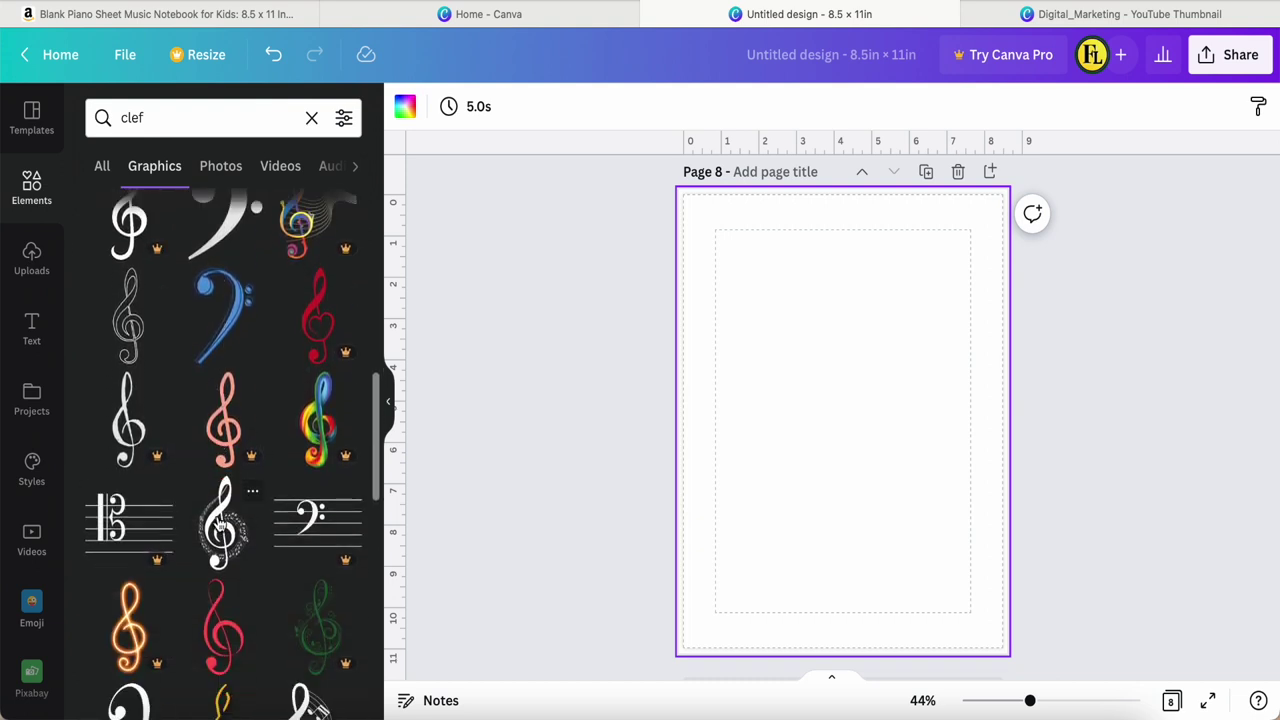
pyautogui.scroll(-2, 309, 543)
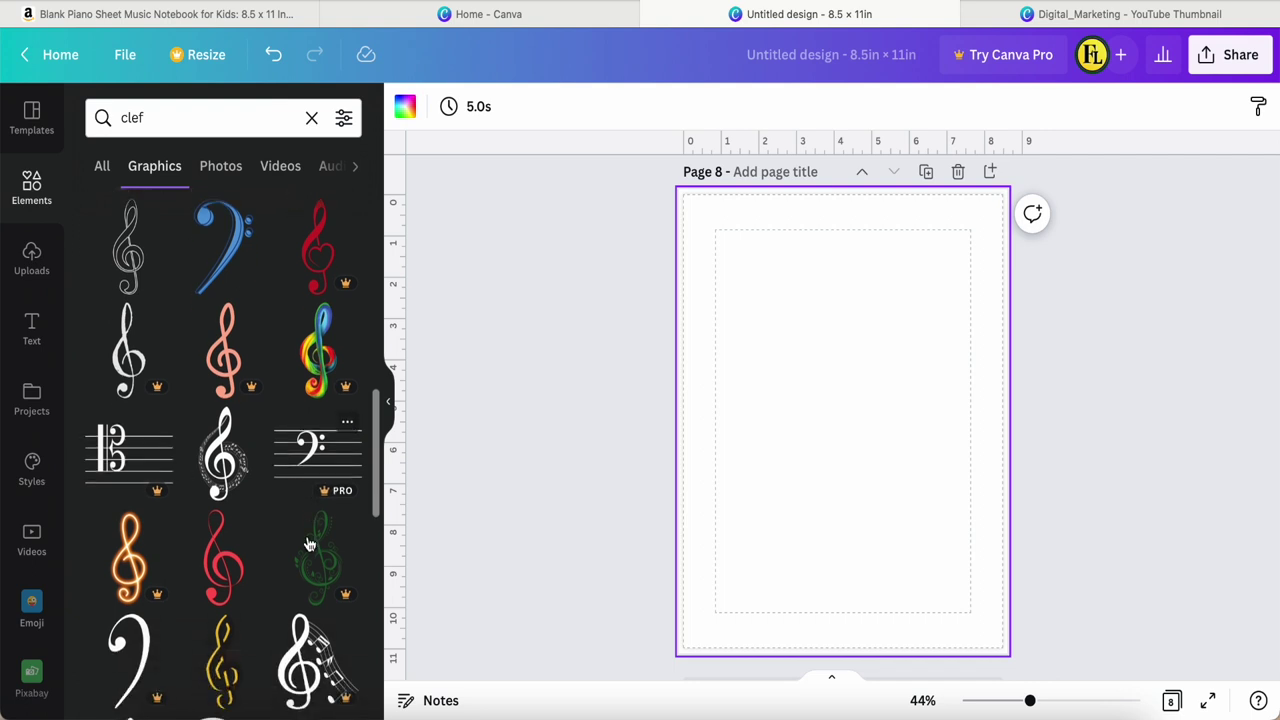
pyautogui.scroll(-3, 309, 543)
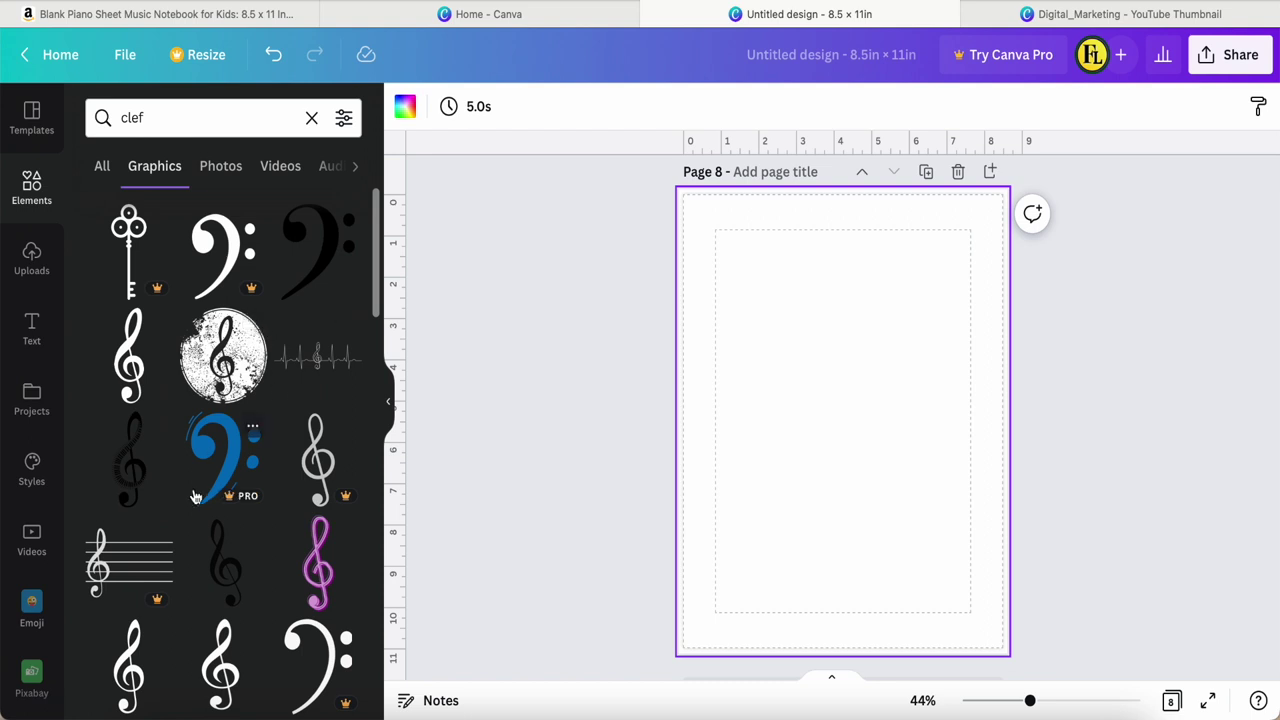
pyautogui.scroll(-2, 250, 512)
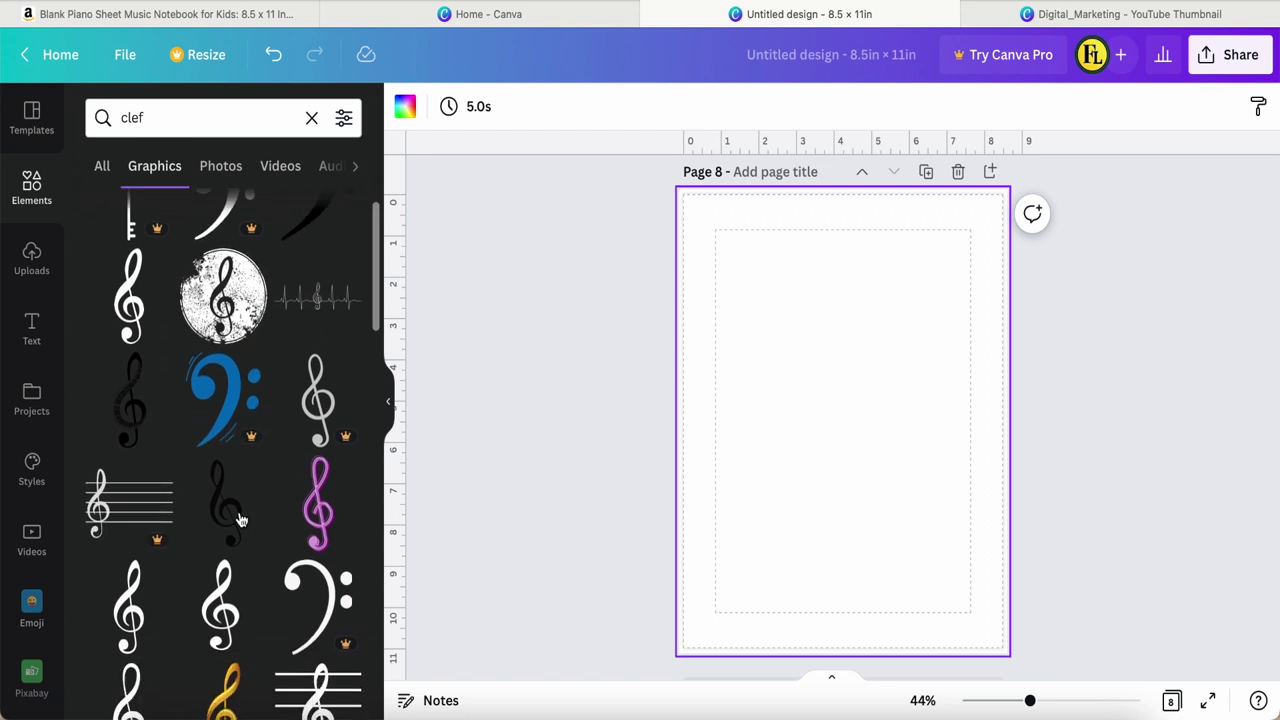
pyautogui.scroll(-2, 189, 549)
pyautogui.scroll(-1, 183, 561)
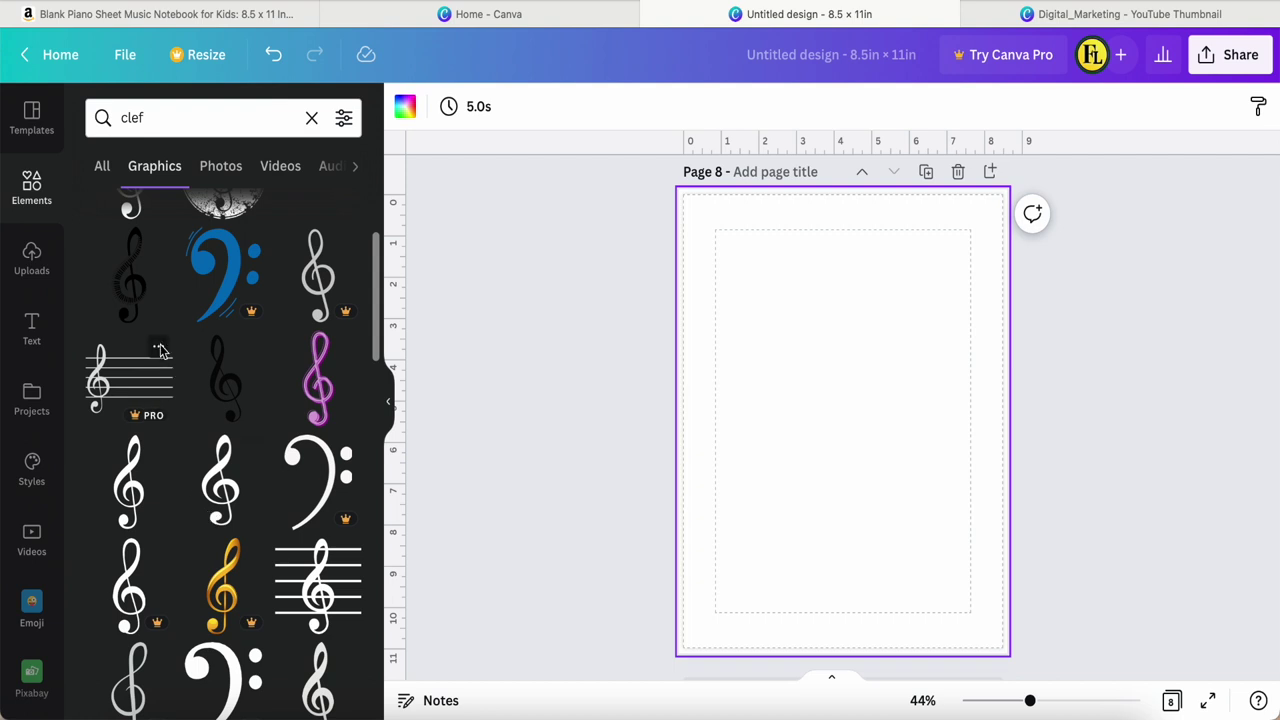
# View the Treble Clef Staff graphic's details and creator's graphics, then clear the clef search
pyautogui.click(158, 340)
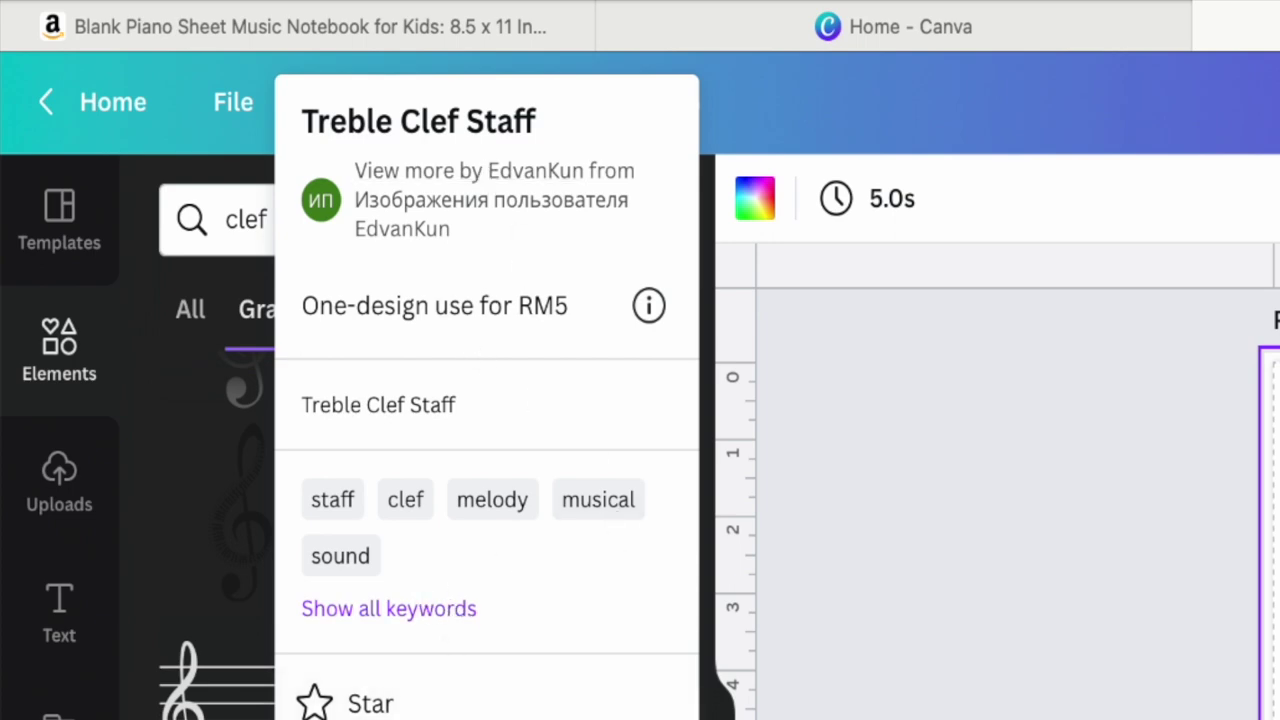
pyautogui.click(429, 716)
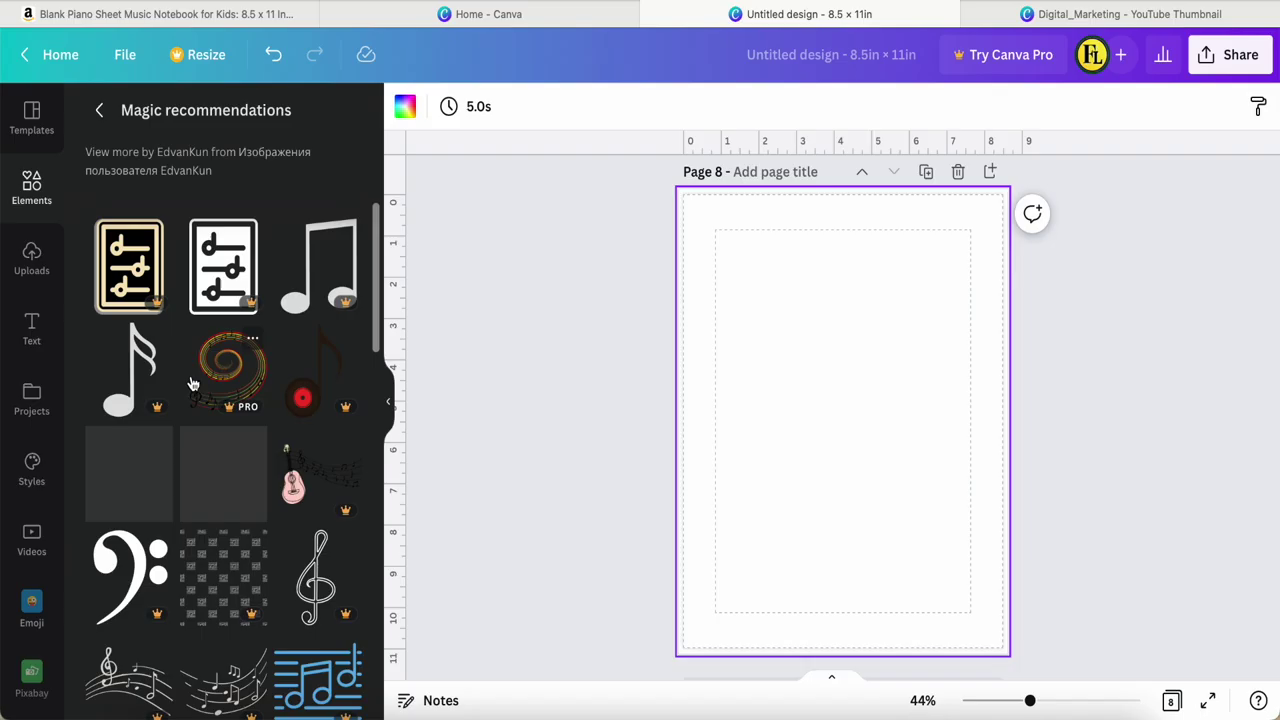
pyautogui.scroll(-5, 359, 714)
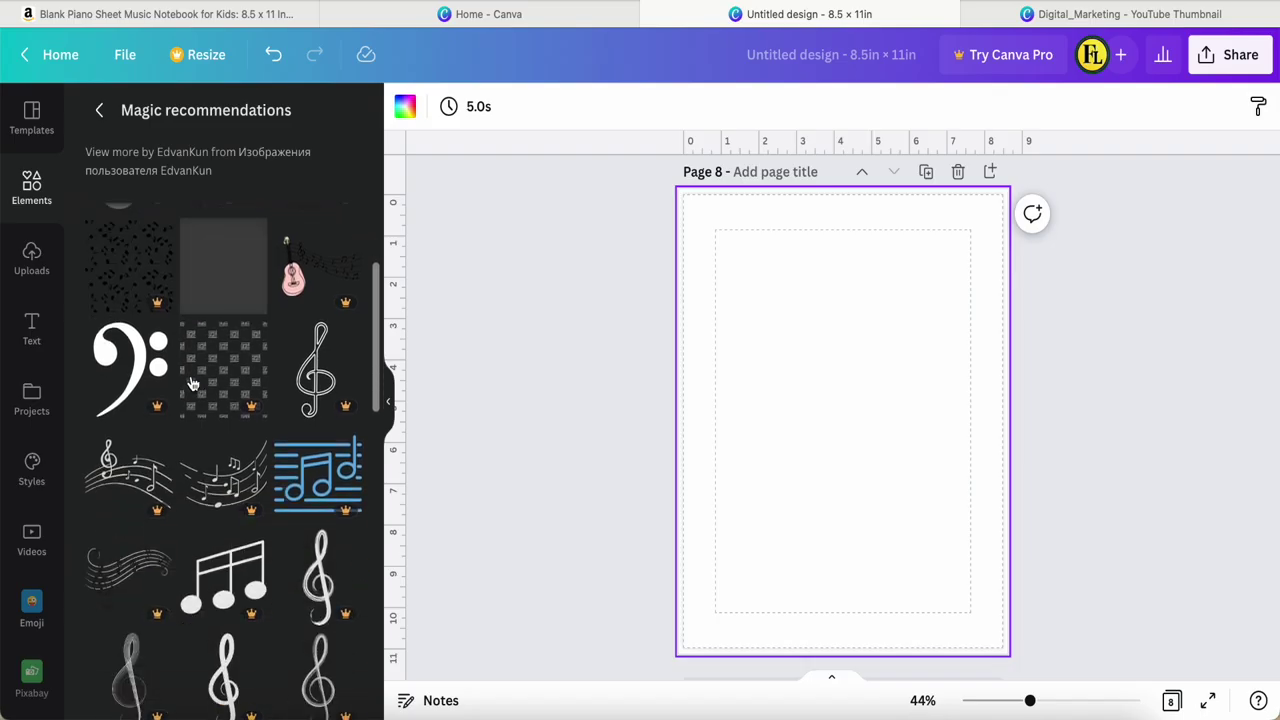
pyautogui.scroll(-3, 194, 376)
pyautogui.scroll(7, 194, 376)
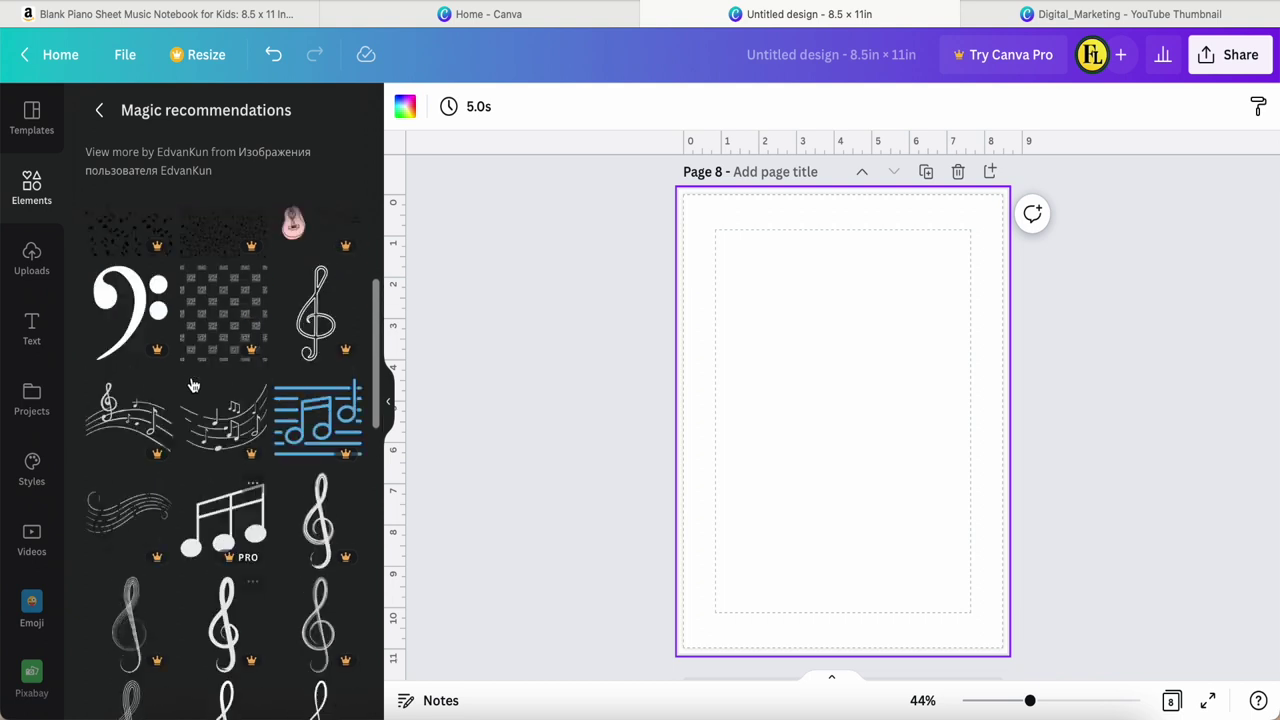
pyautogui.click(99, 115)
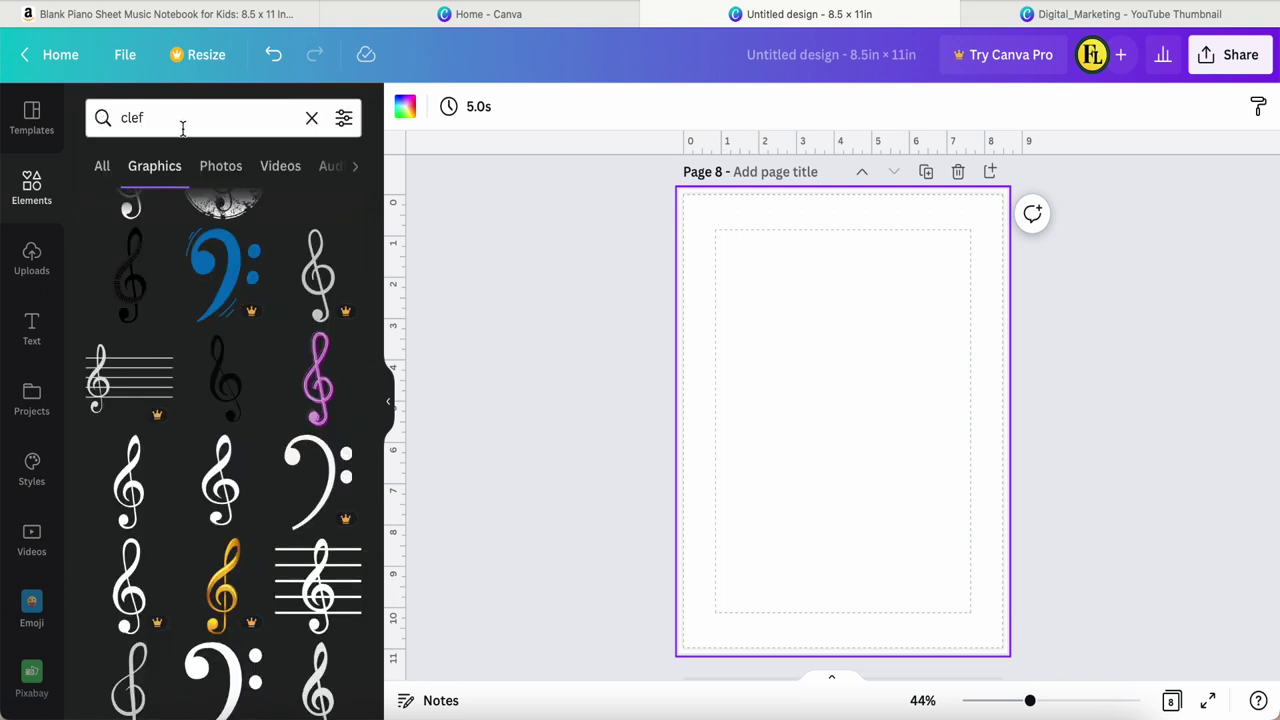
pyautogui.click(312, 118)
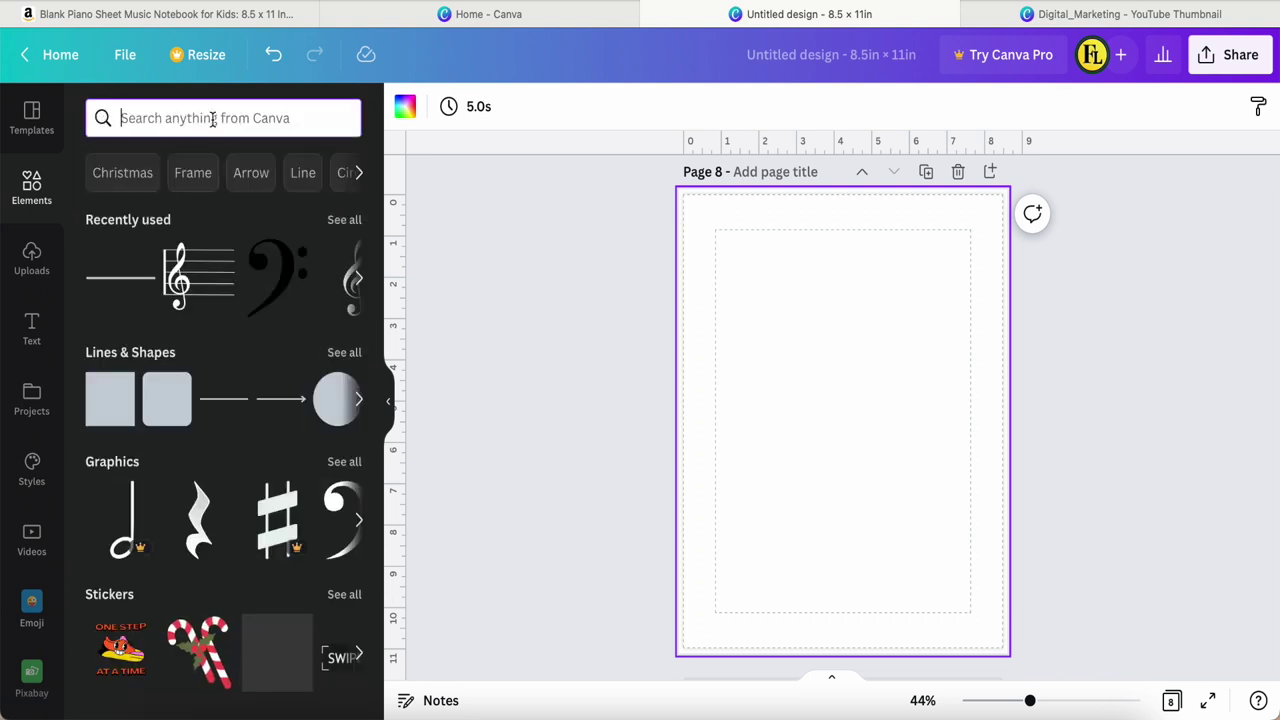
# Add the free Treble Staff Icon, place it in the top-left margin corner, and lock it
pyautogui.moveTo(200, 286)
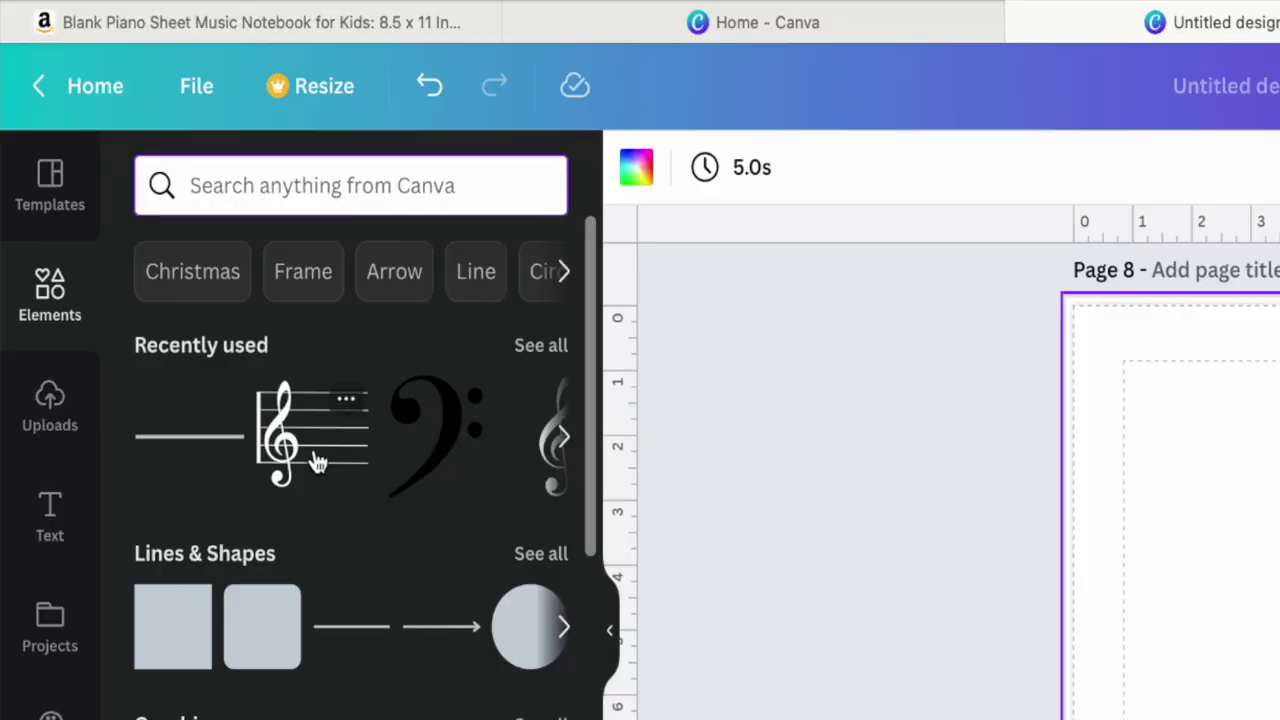
pyautogui.click(346, 405)
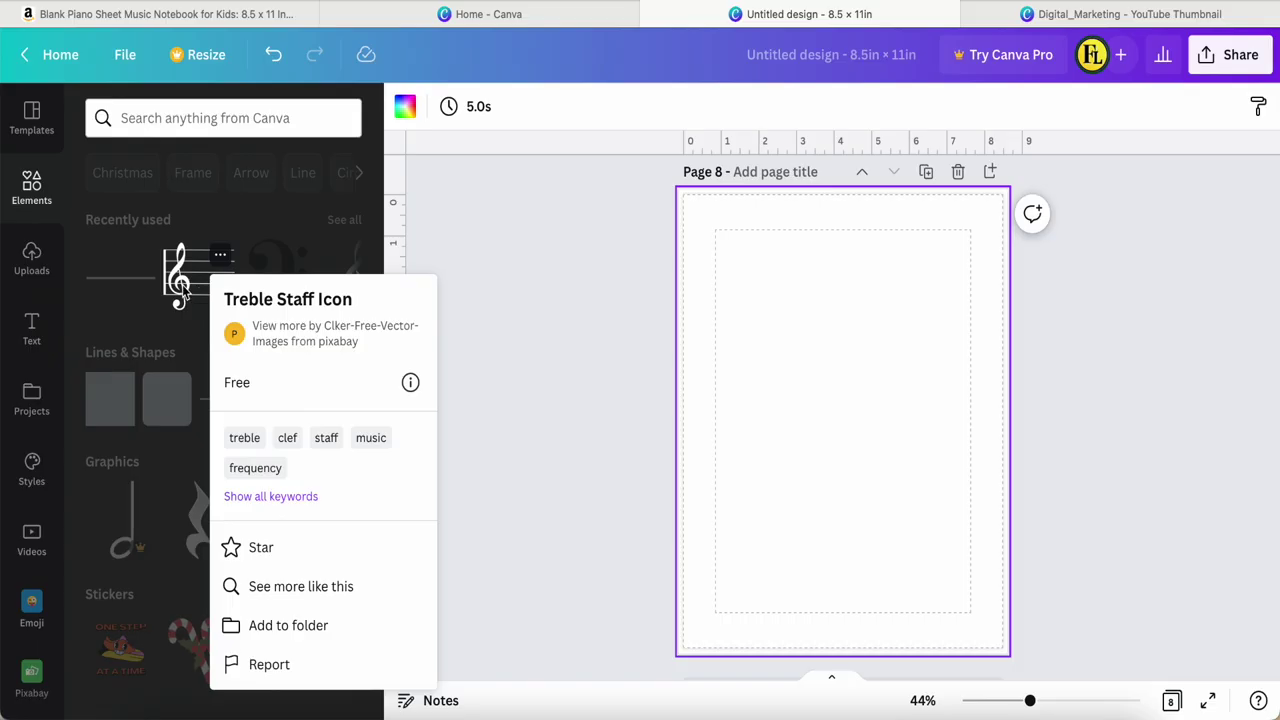
pyautogui.click(180, 283)
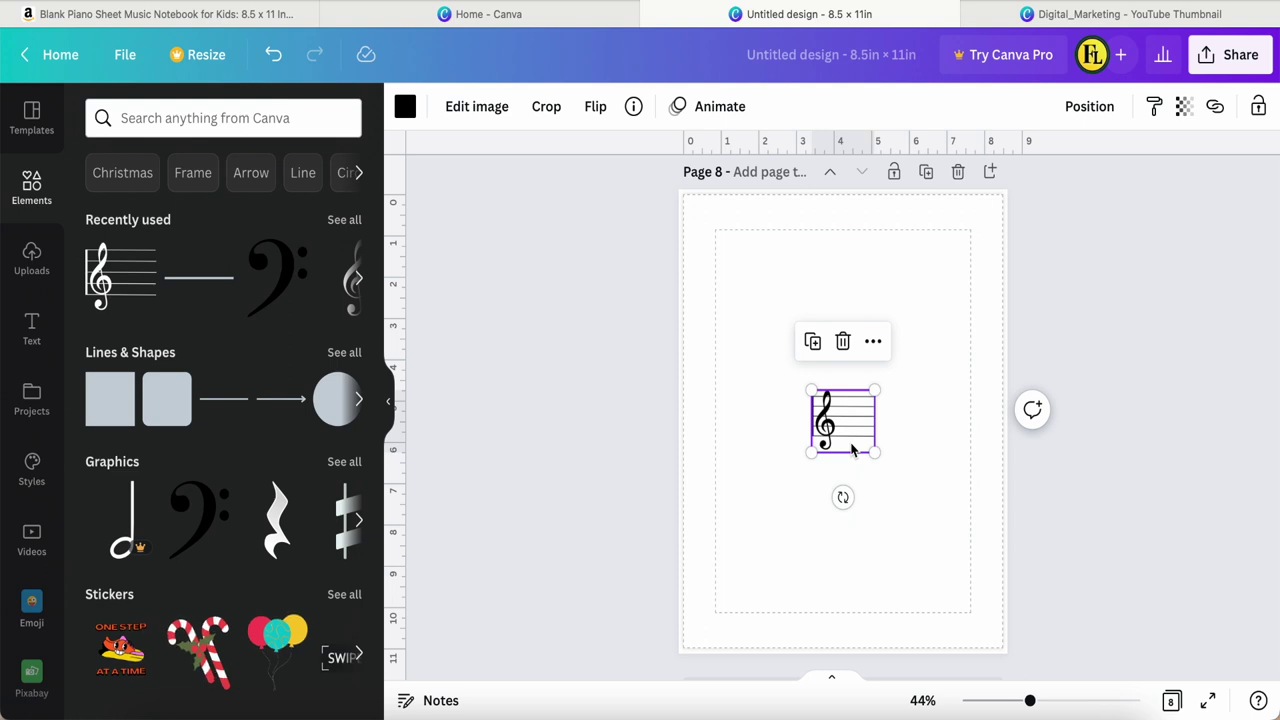
pyautogui.moveTo(851, 449); pyautogui.dragTo(761, 295)
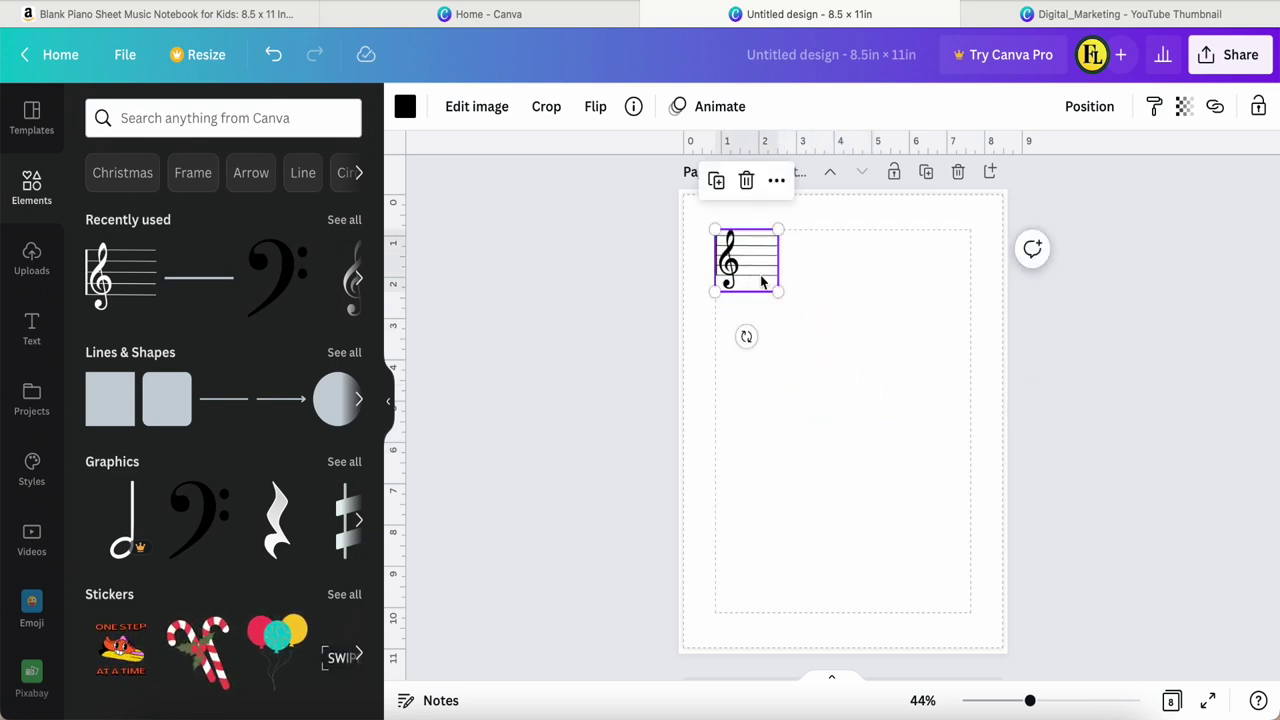
pyautogui.click(761, 283)
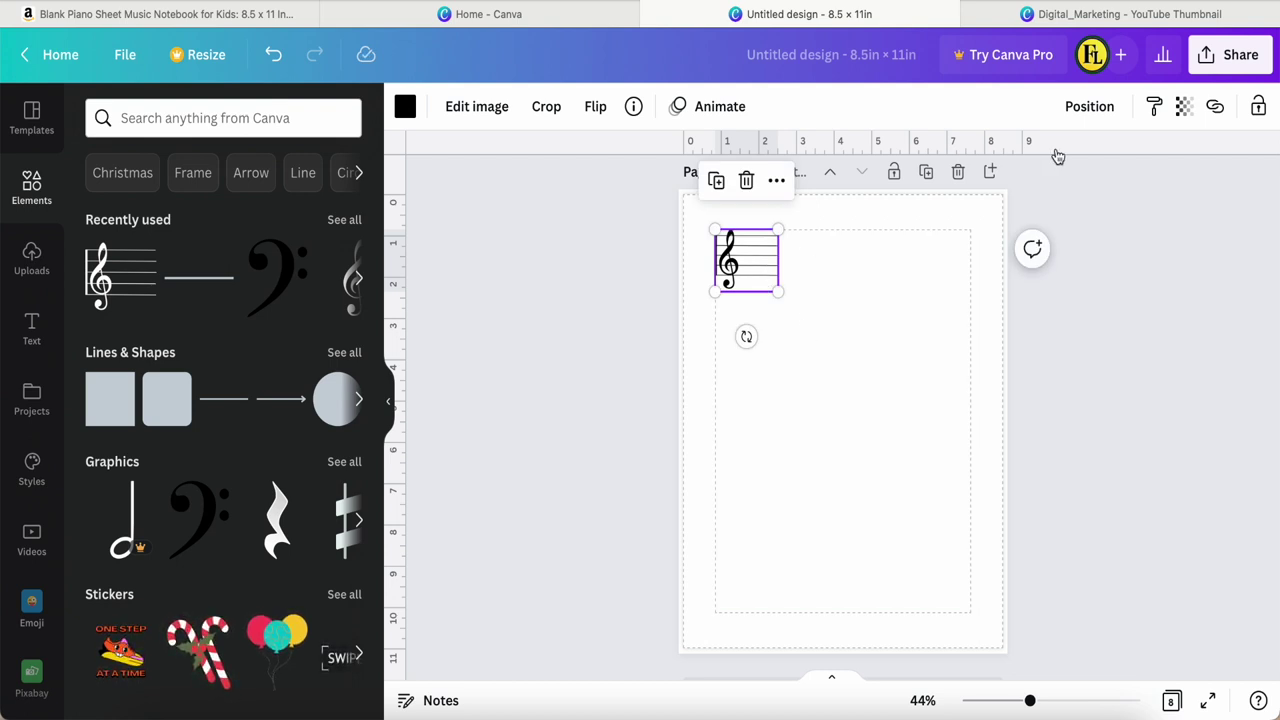
pyautogui.click(1258, 108)
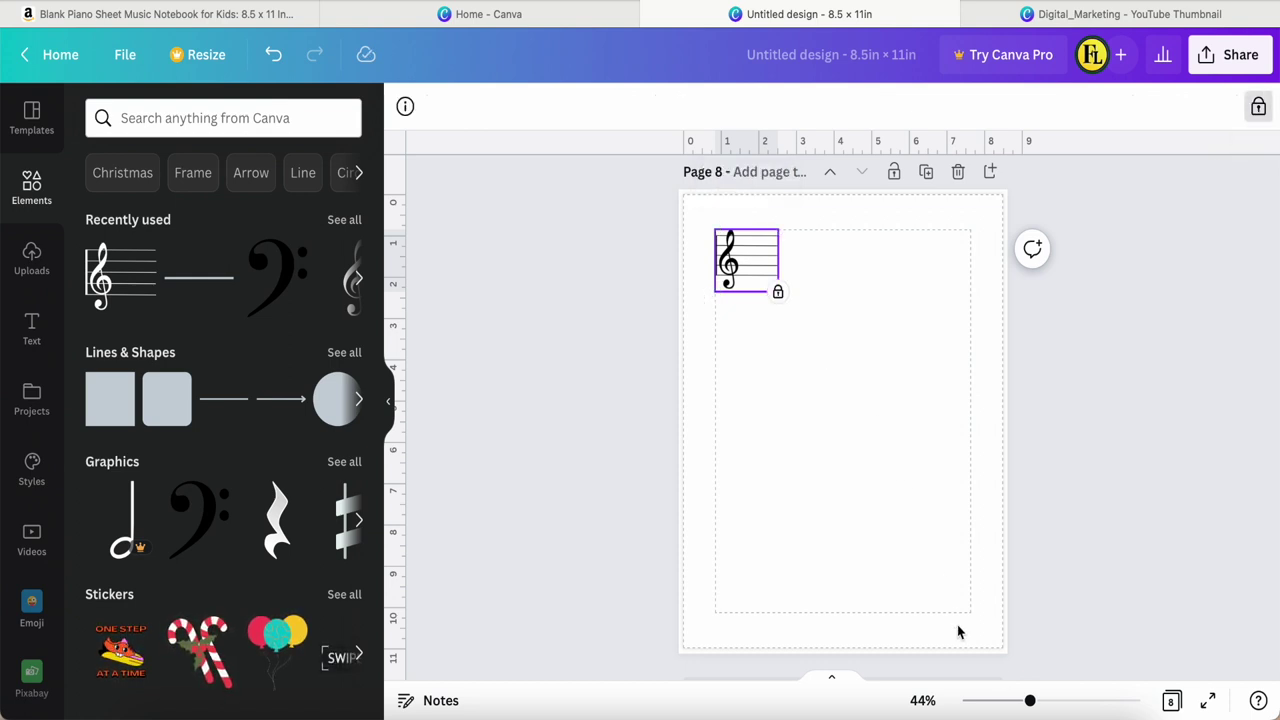
# Zoom to 81%, unlock the treble staff, and nudge it slightly upward
pyautogui.moveTo(1032, 706); pyautogui.dragTo(1057, 701)
pyautogui.scroll(3, 930, 487)
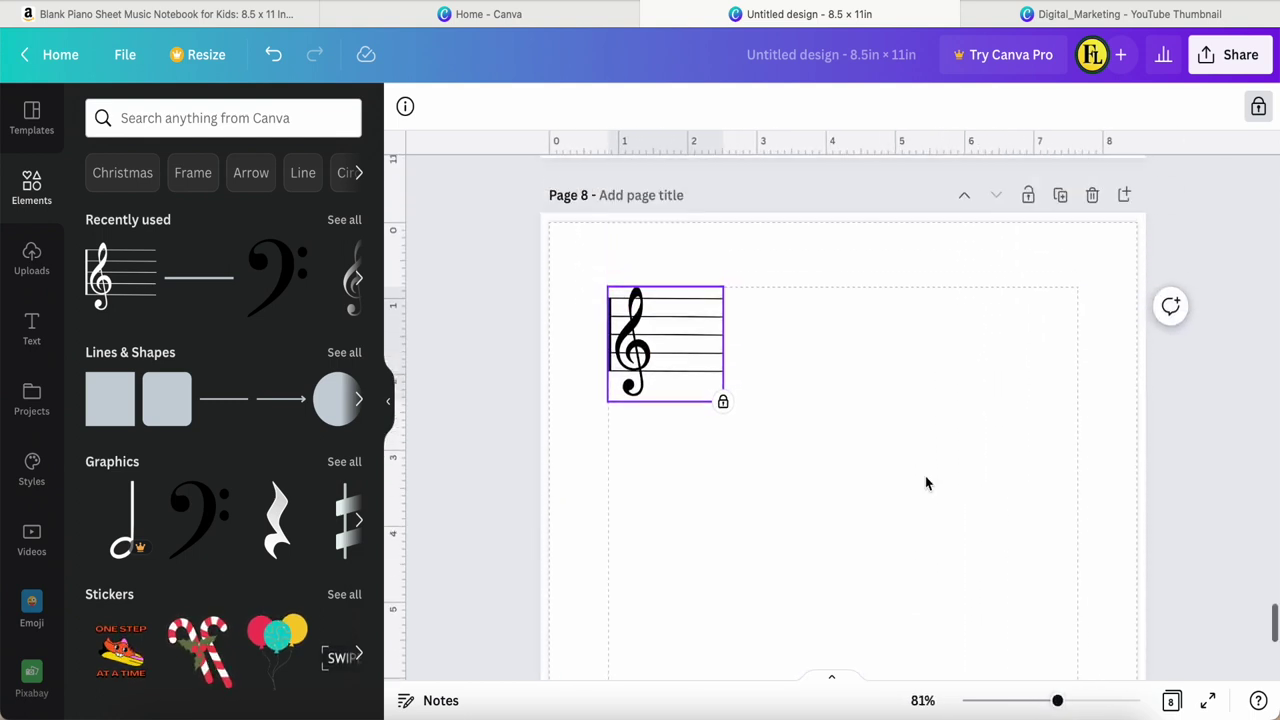
pyautogui.click(887, 476)
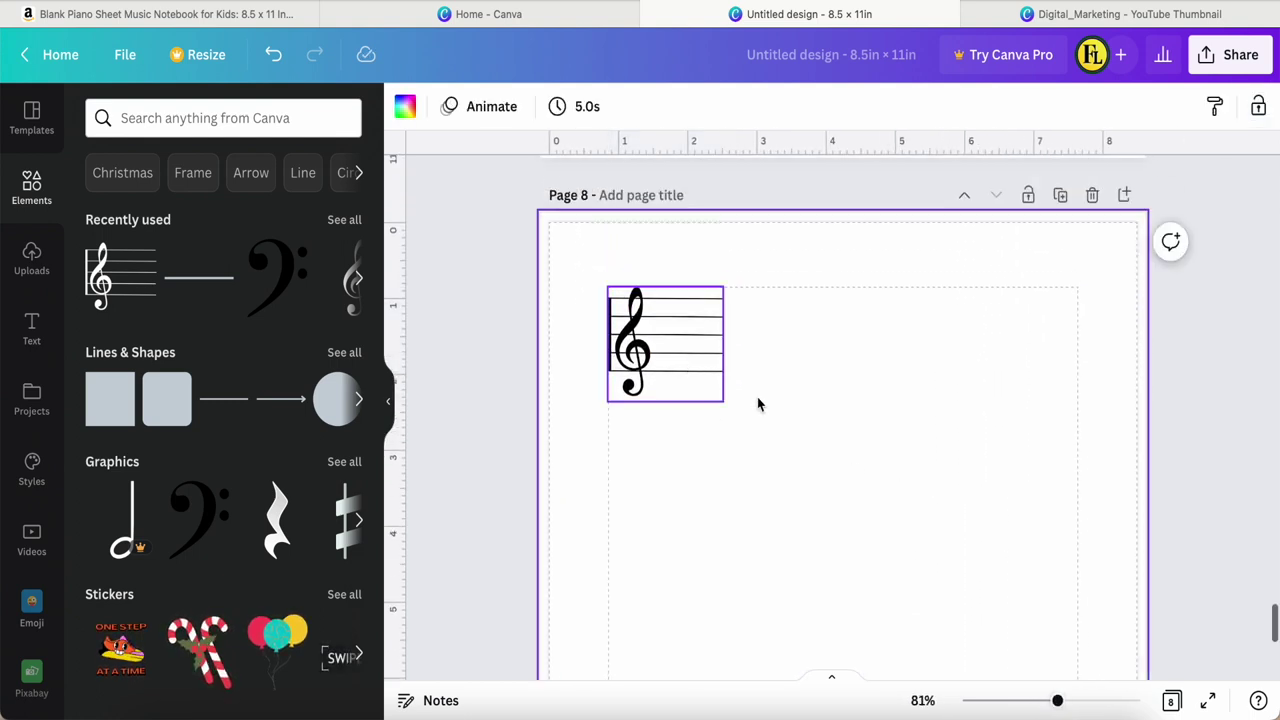
pyautogui.click(651, 322)
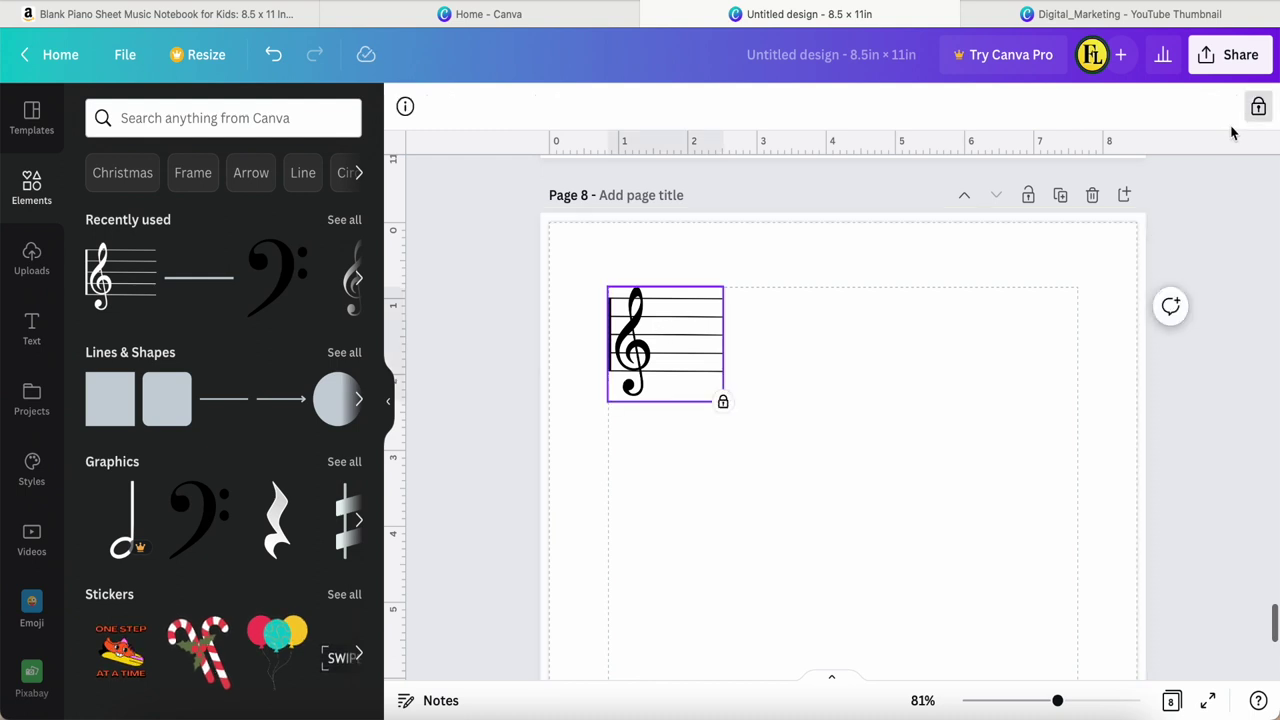
pyautogui.click(1258, 106)
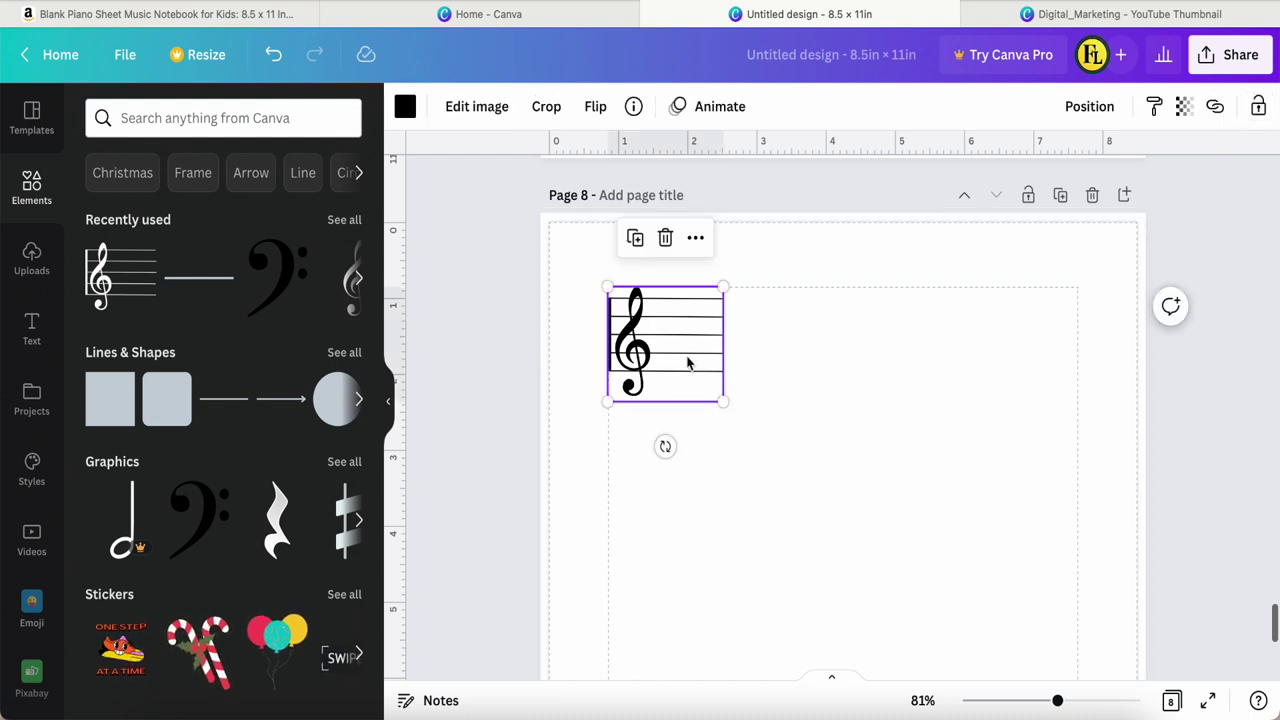
pyautogui.moveTo(688, 364); pyautogui.dragTo(688, 346)
pyautogui.click(727, 355)
# Check the treble staff graphic's details and lock it in place again
pyautogui.click(716, 352)
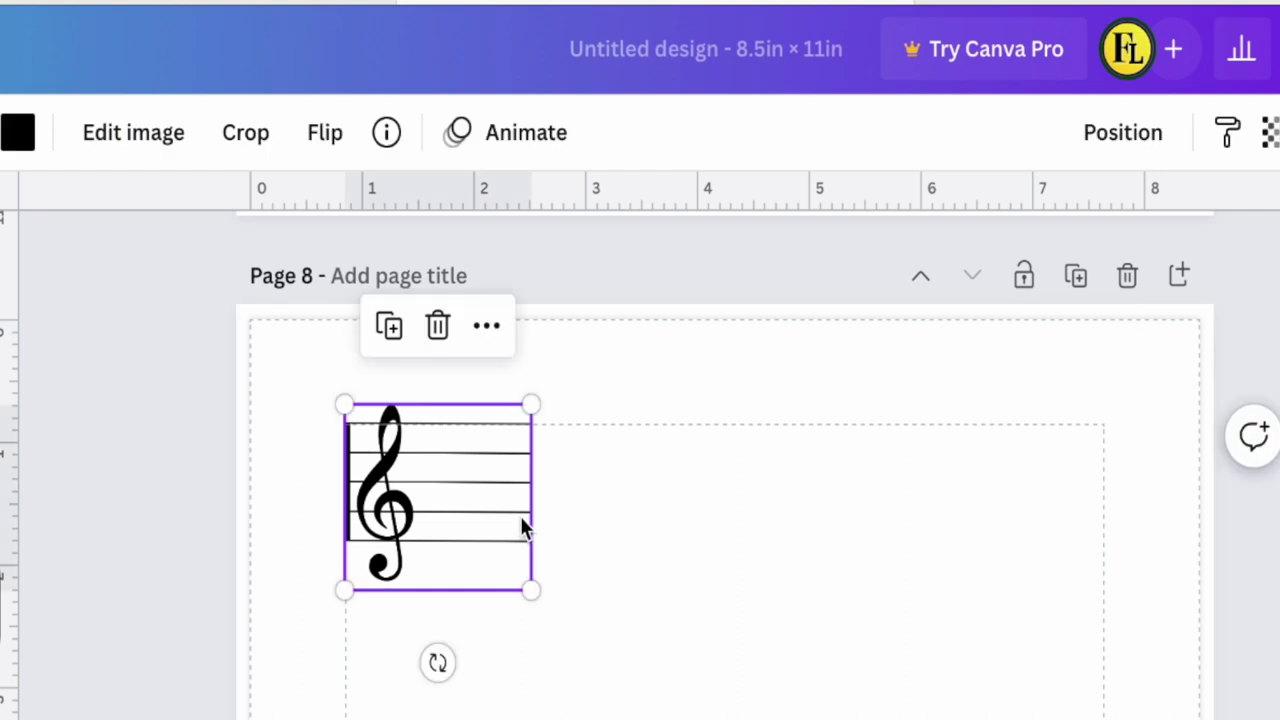
pyautogui.click(714, 523)
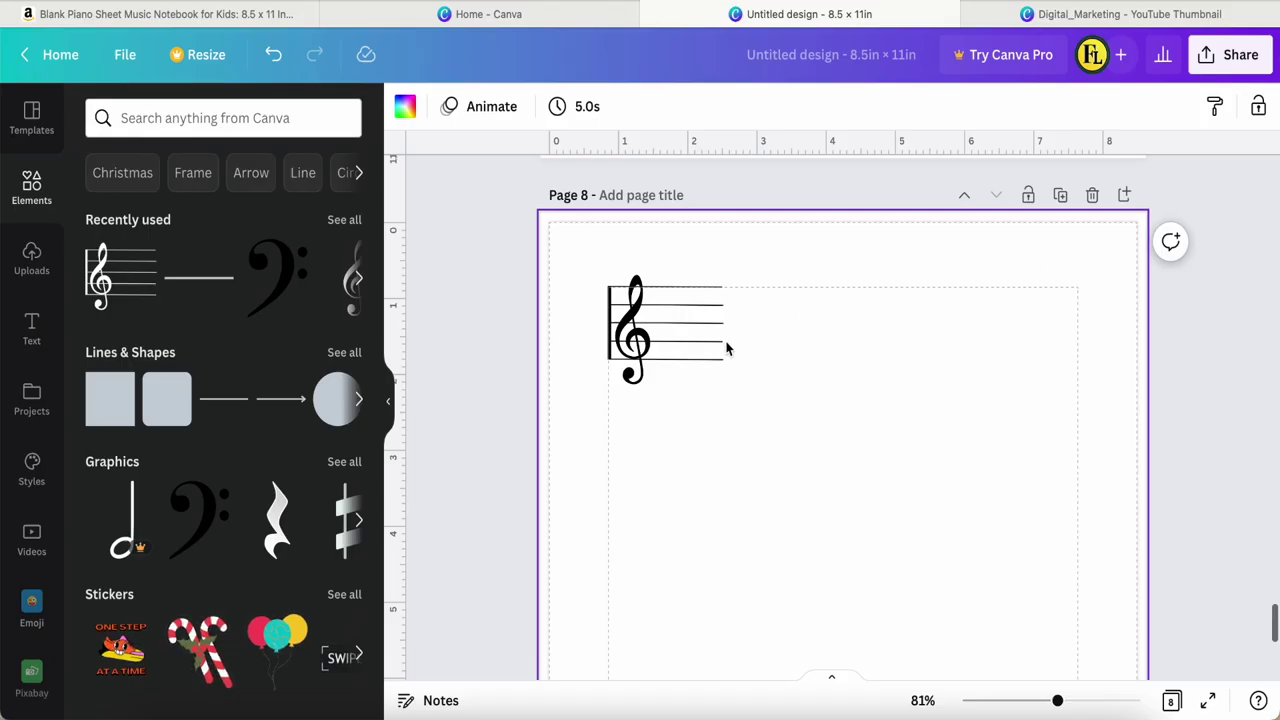
pyautogui.click(724, 346)
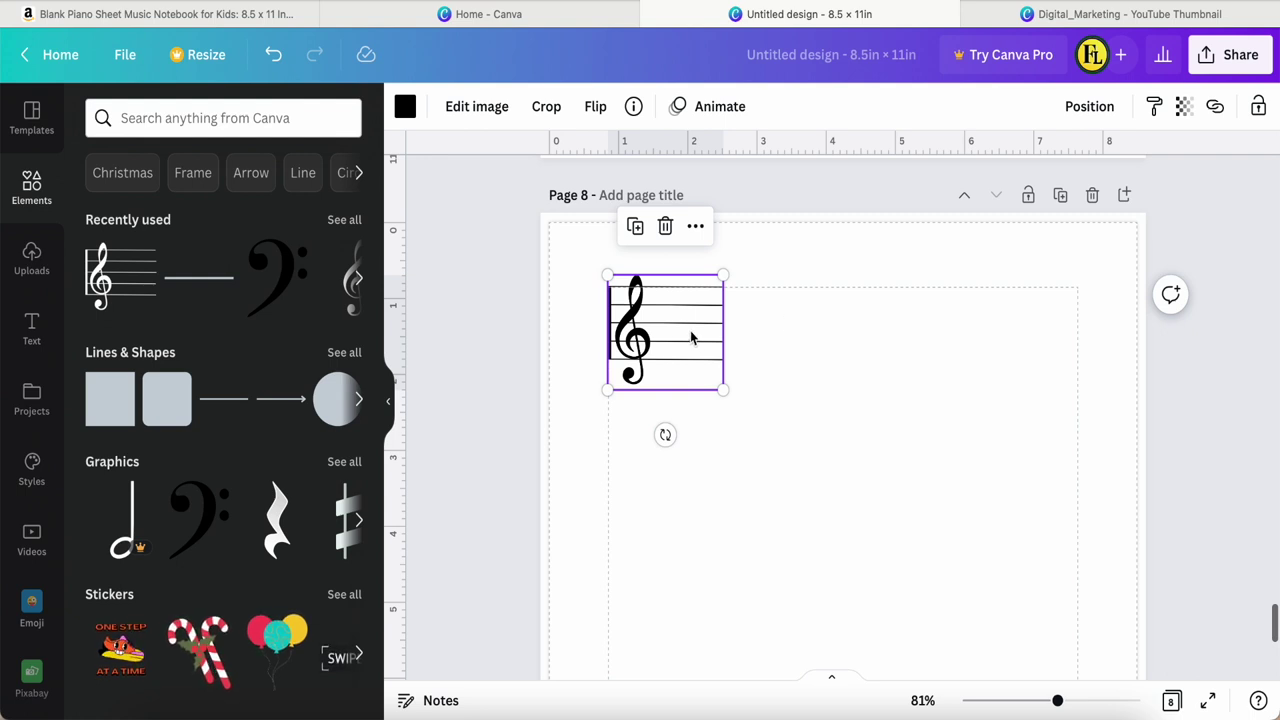
pyautogui.click(695, 226)
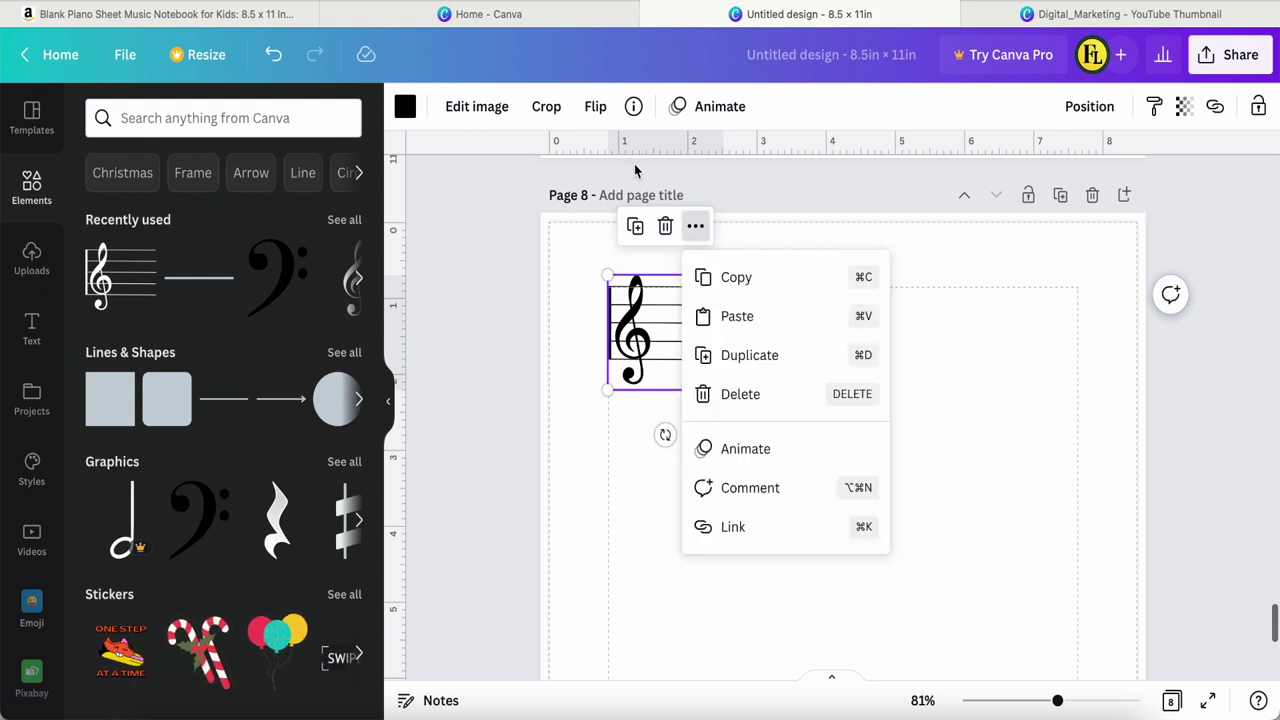
pyautogui.click(635, 111)
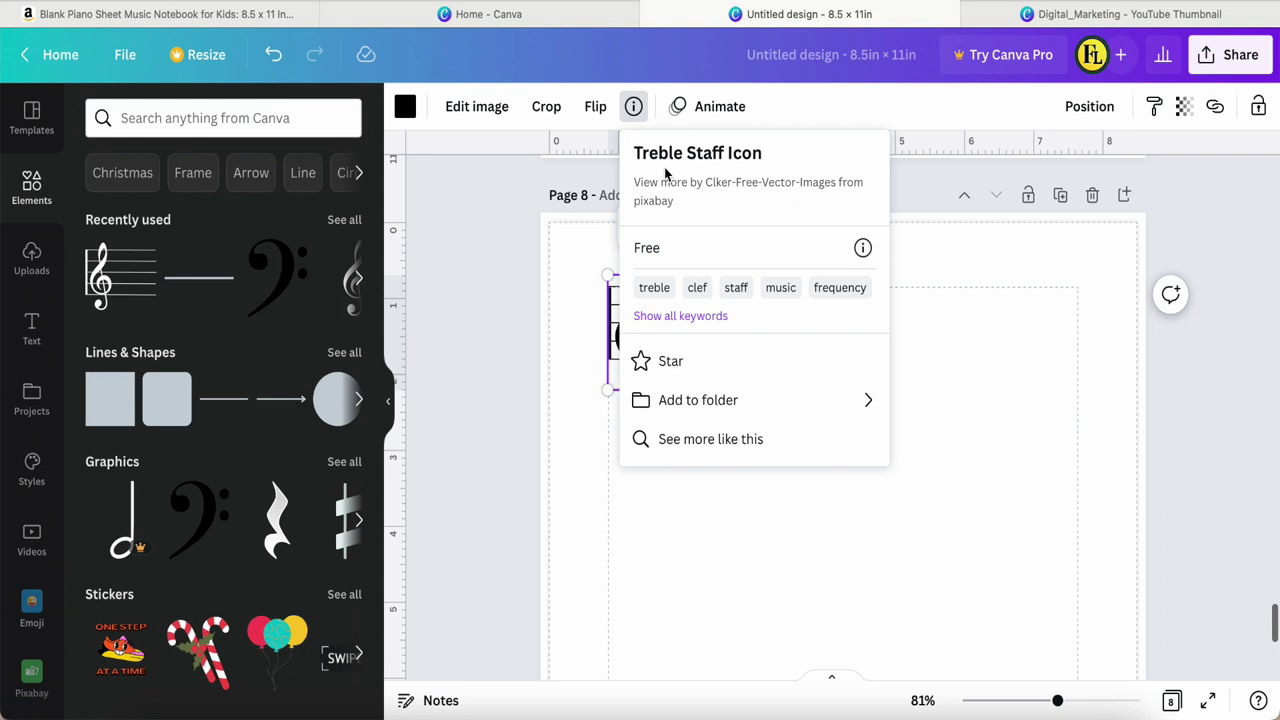
pyautogui.click(962, 436)
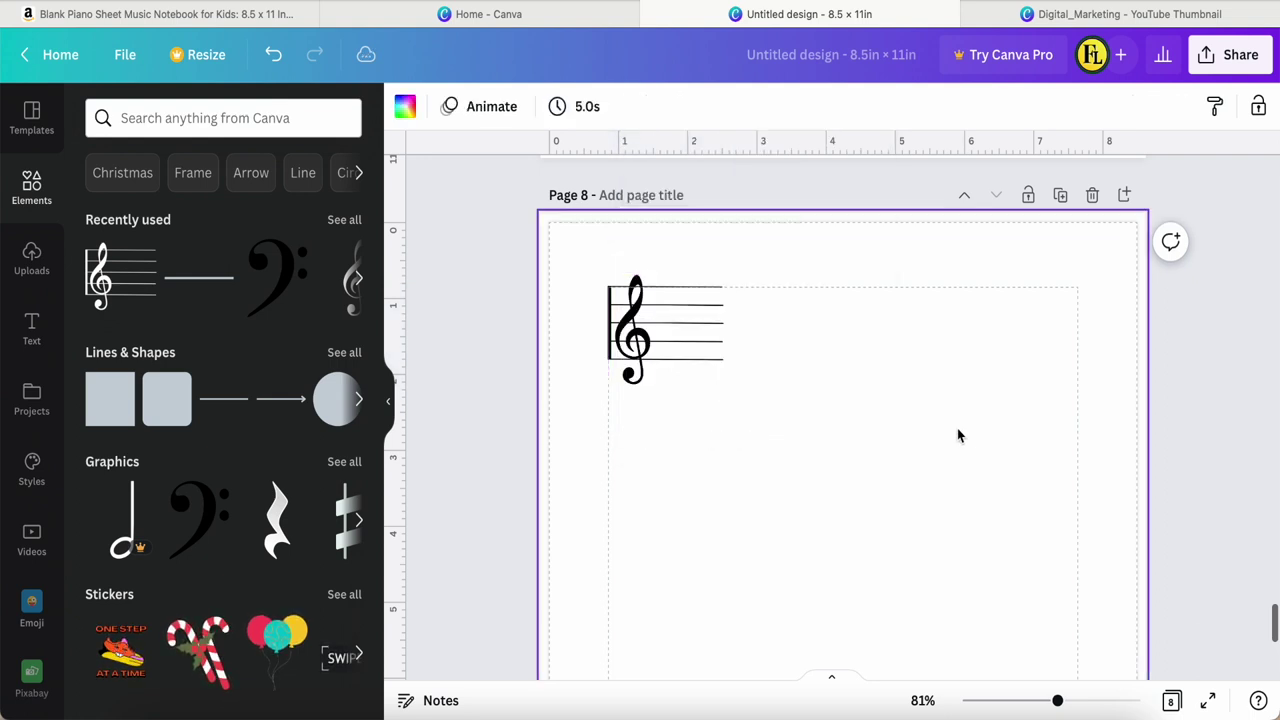
pyautogui.click(668, 343)
pyautogui.click(1258, 106)
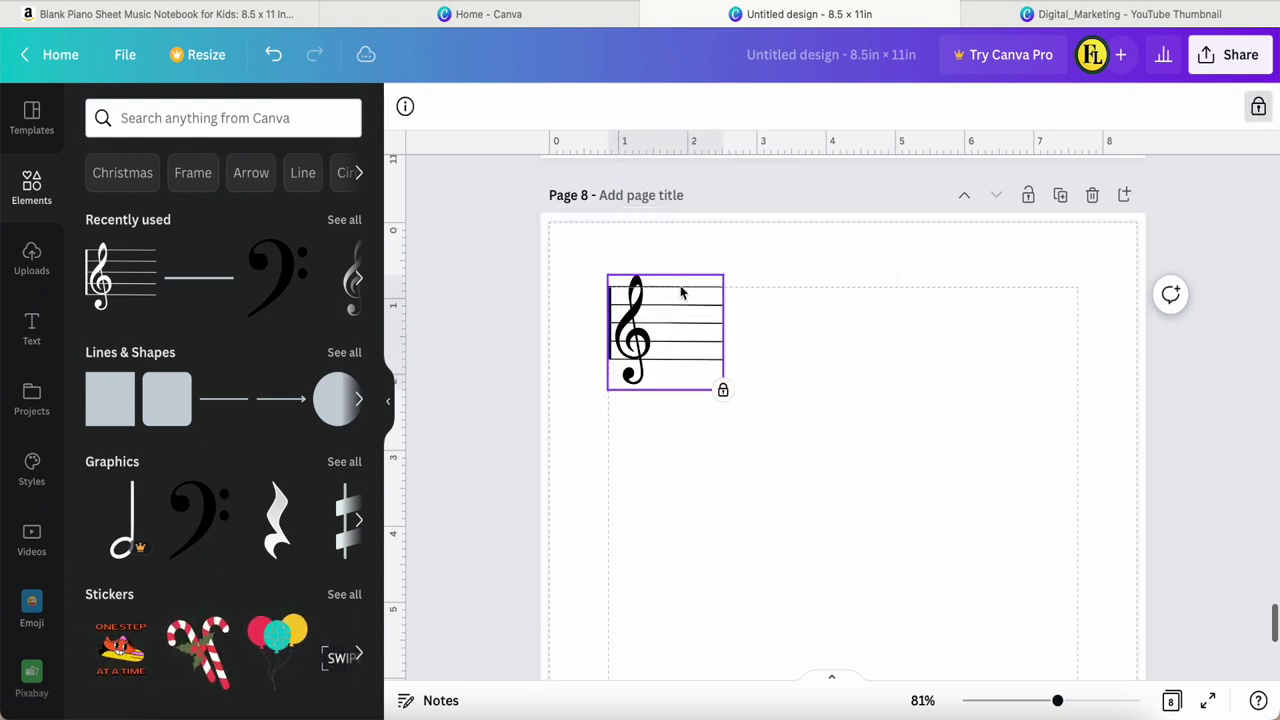
pyautogui.click(174, 120)
# Search Elements for 'line' and place a straight line level with the staff's top line
pyautogui.write('l')
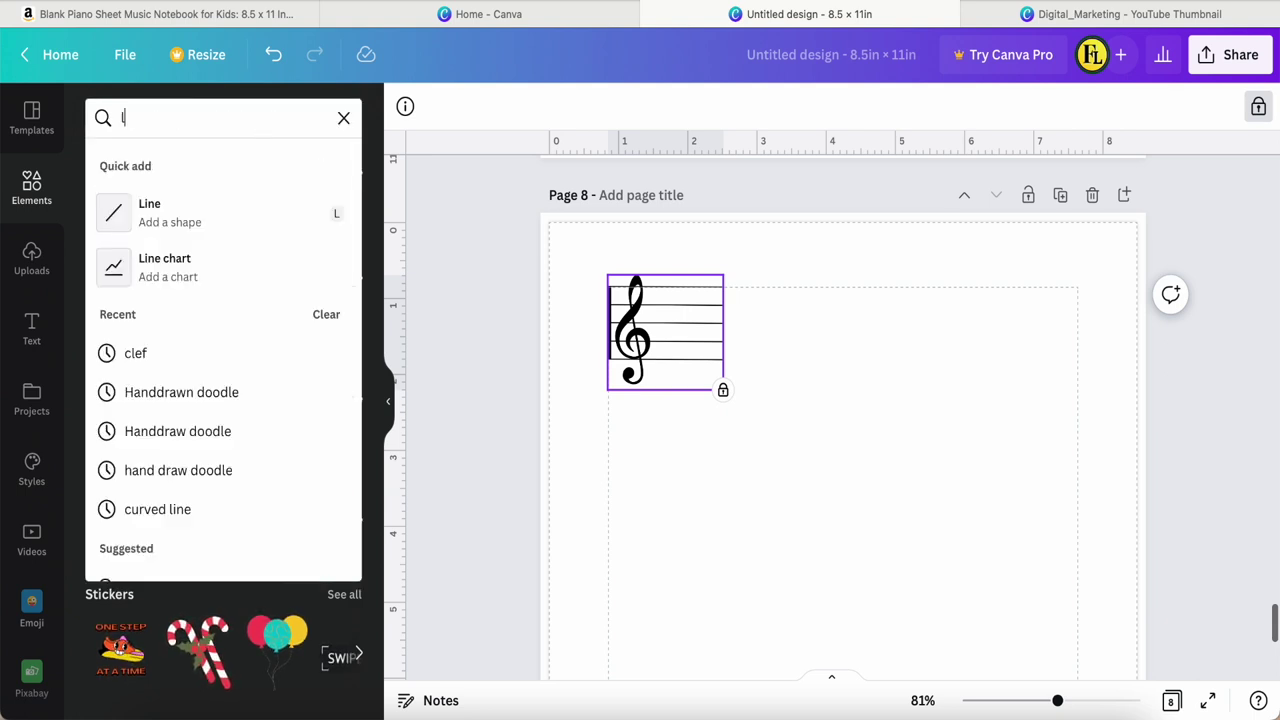
pyautogui.write('ine')
pyautogui.press('Return')
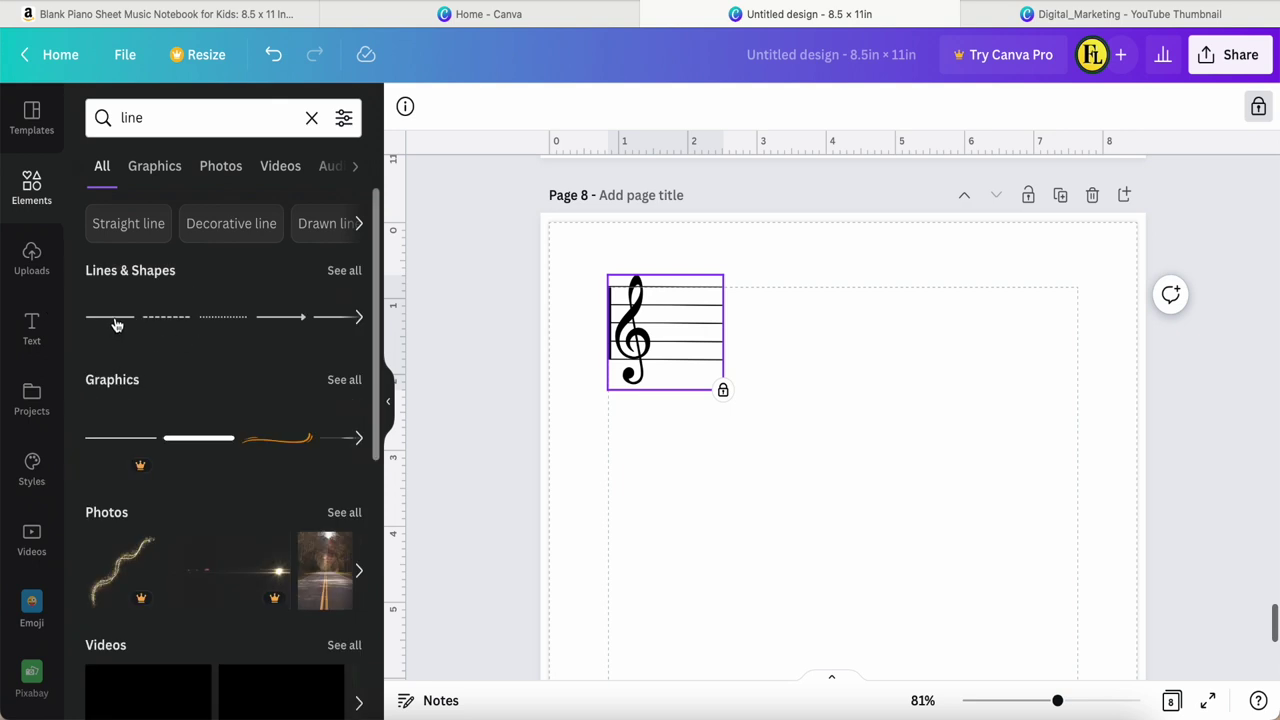
pyautogui.click(116, 320)
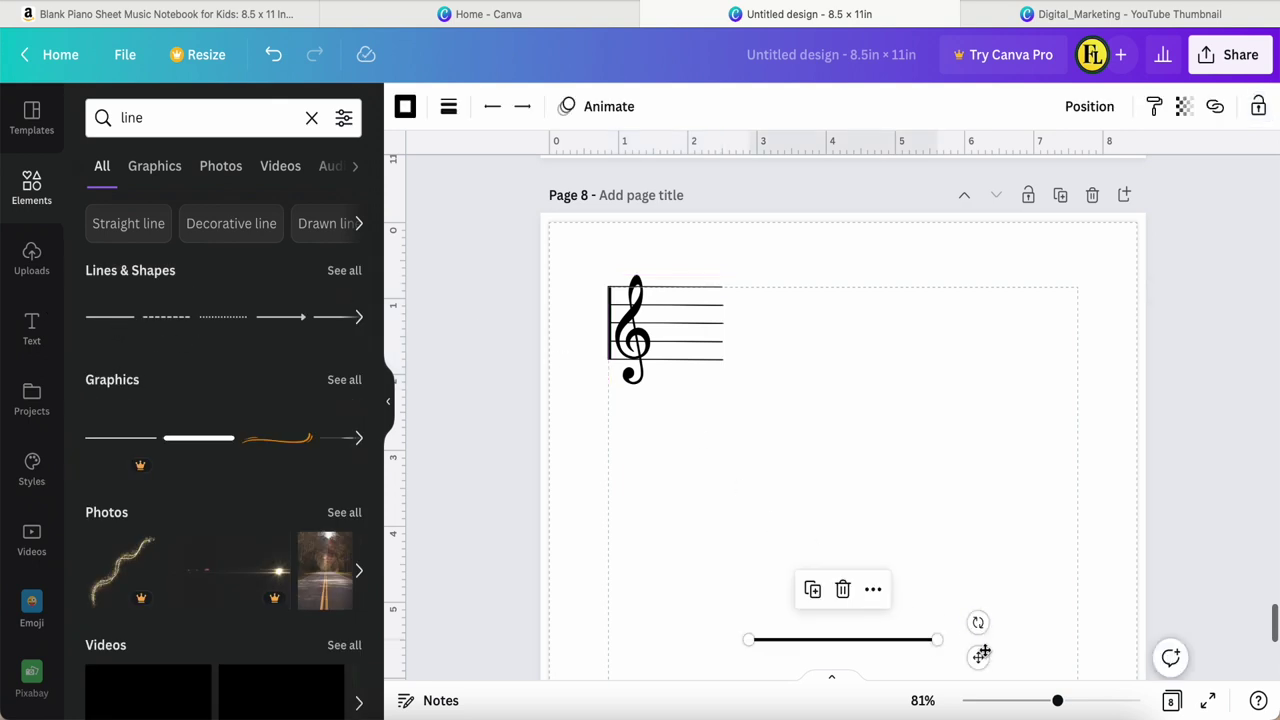
pyautogui.moveTo(984, 653); pyautogui.dragTo(958, 312)
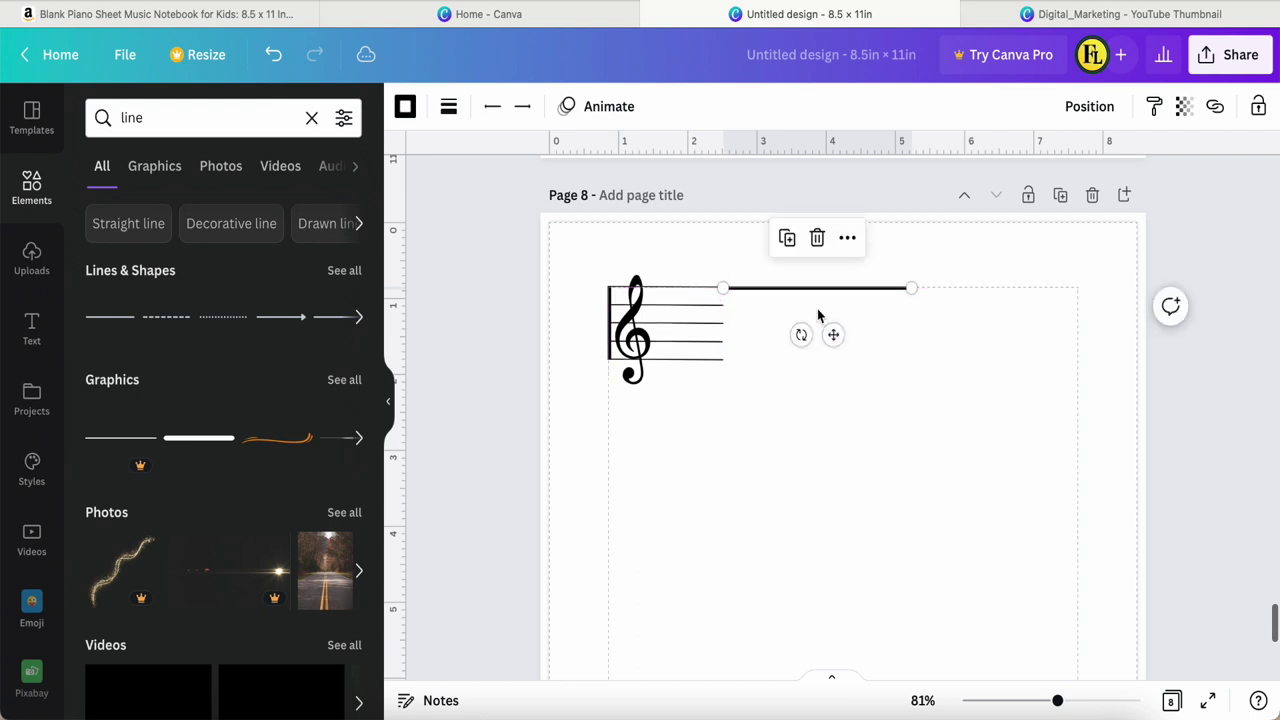
# Set the line's weight to 2
pyautogui.click(449, 108)
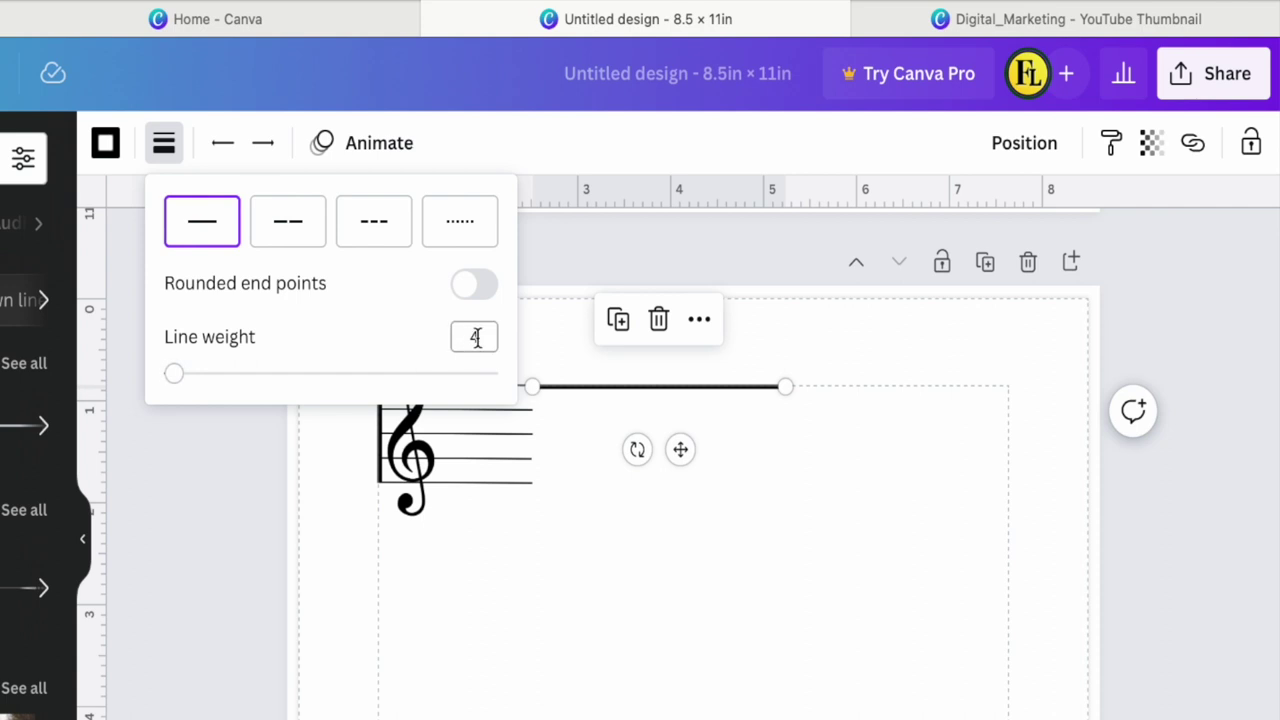
pyautogui.click(476, 338)
pyautogui.write('2')
pyautogui.click(607, 572)
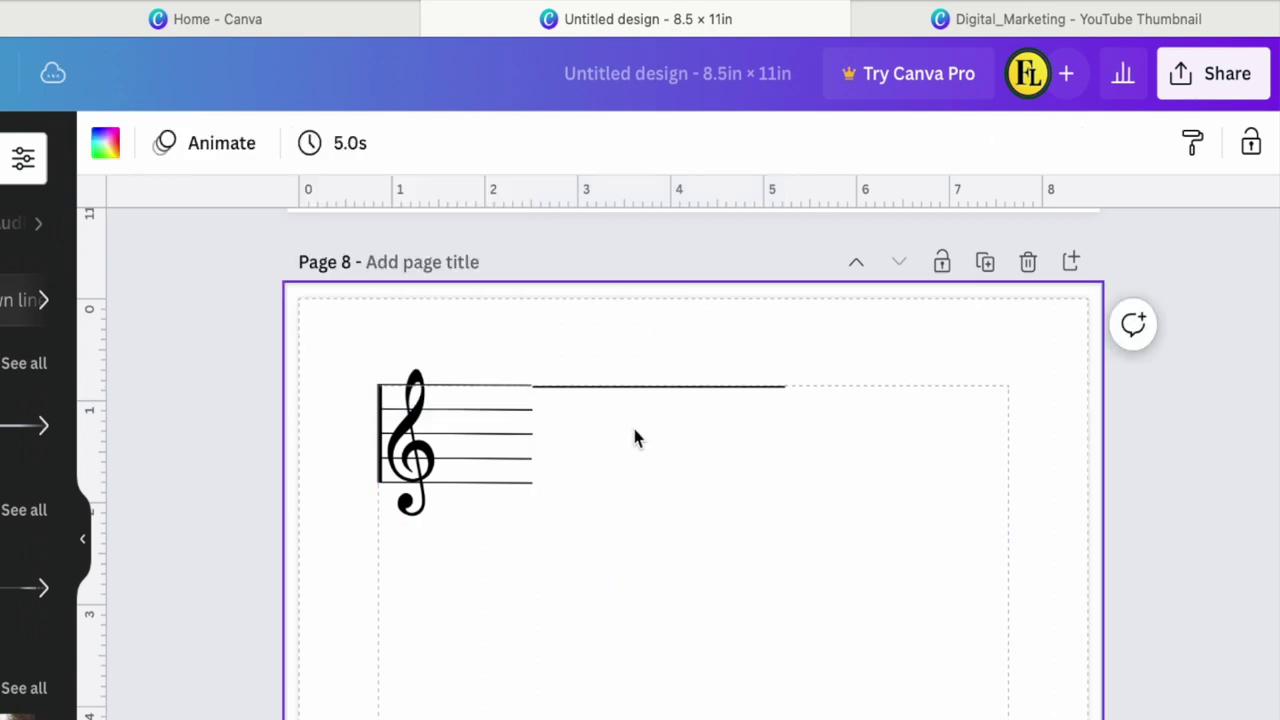
# Extend the thin line left to the staff edge, align it, and stretch its right end to about 7.4 in
pyautogui.click(640, 390)
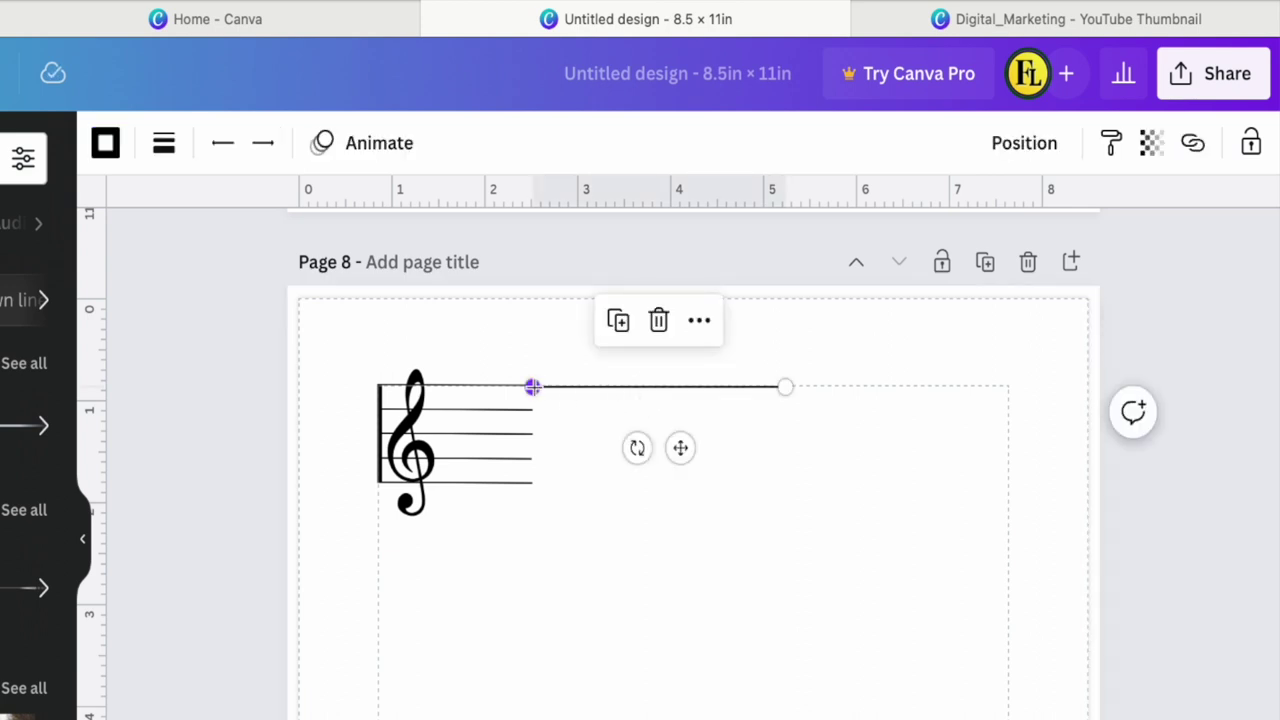
pyautogui.scroll(3, 543, 394)
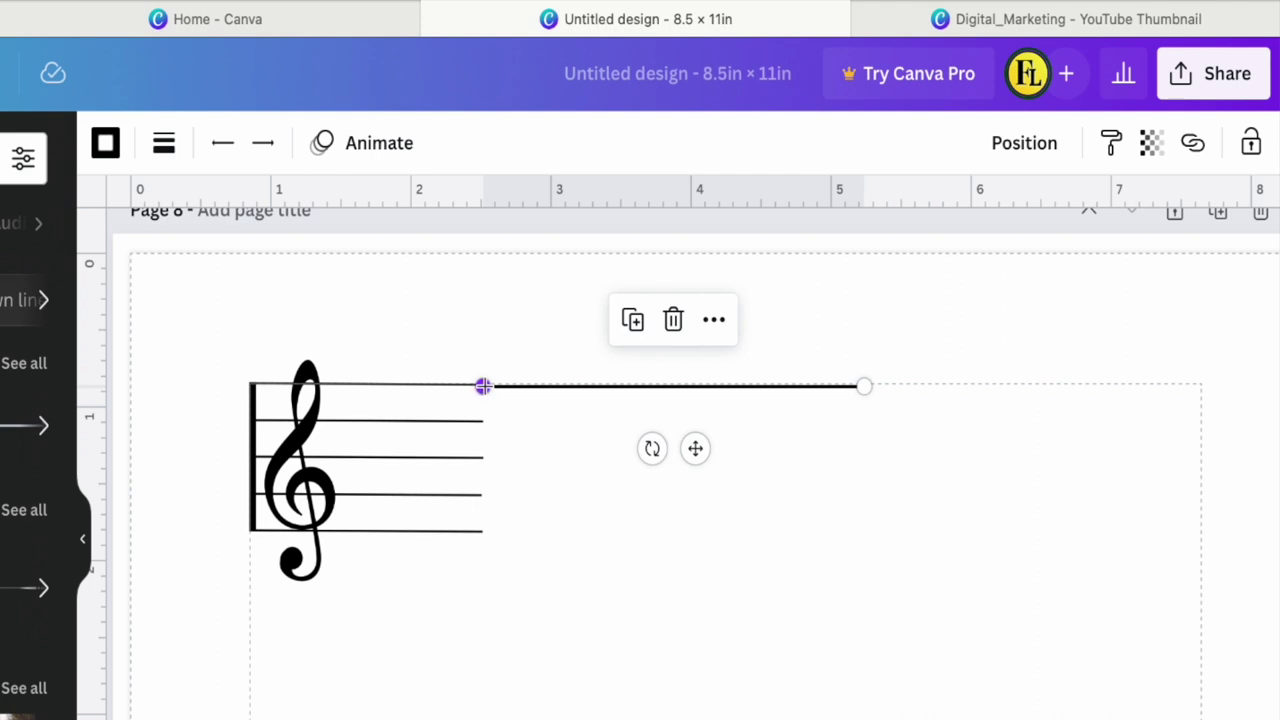
pyautogui.moveTo(483, 386); pyautogui.dragTo(249, 386)
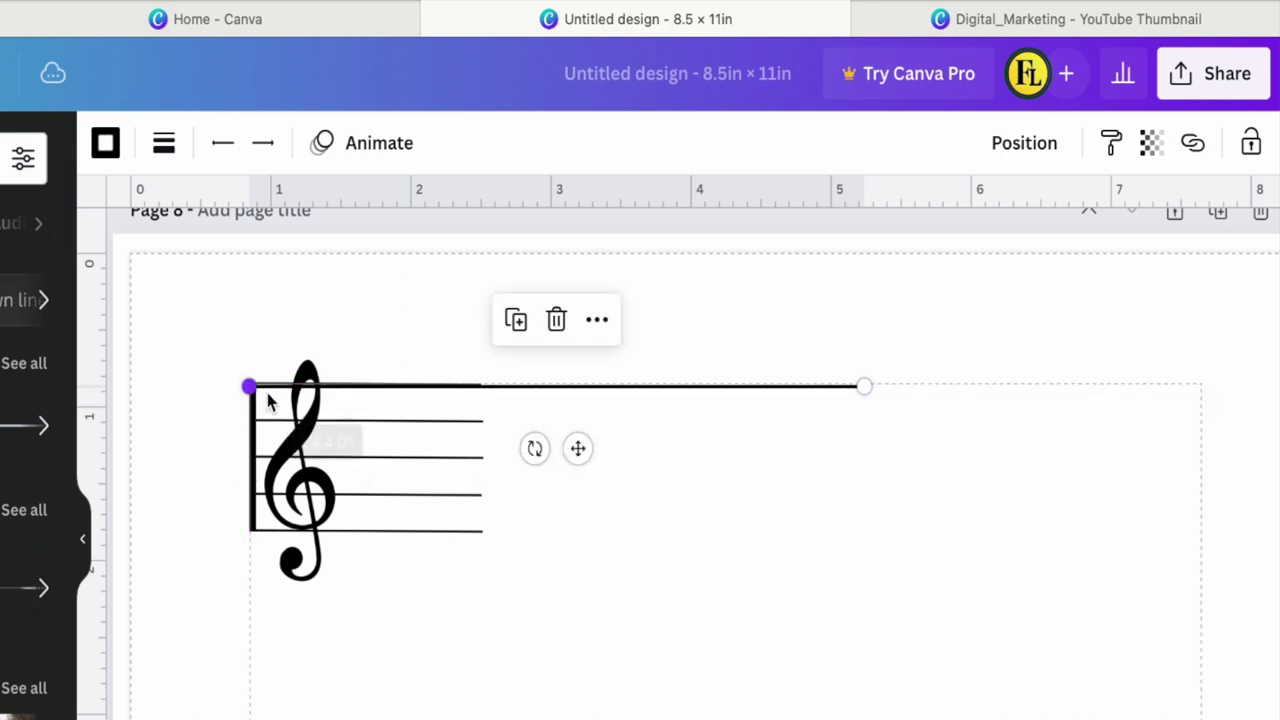
pyautogui.click(566, 686)
pyautogui.click(604, 398)
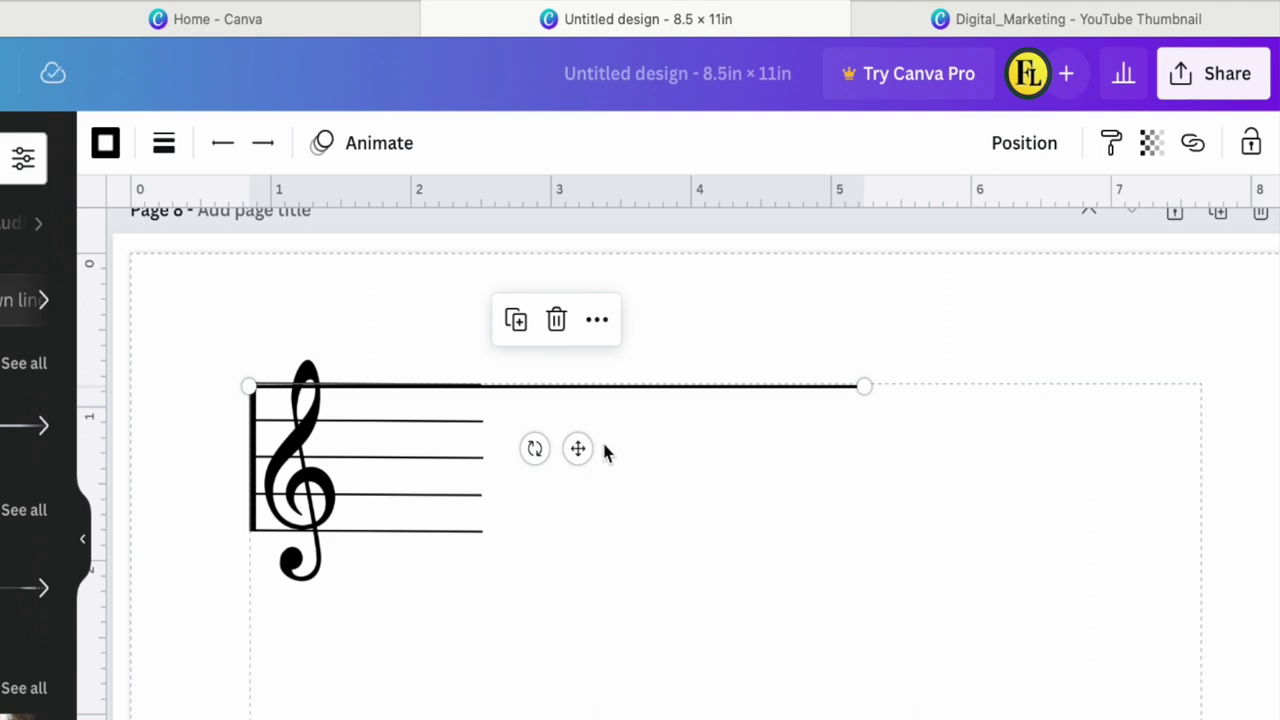
pyautogui.moveTo(604, 450); pyautogui.dragTo(588, 417)
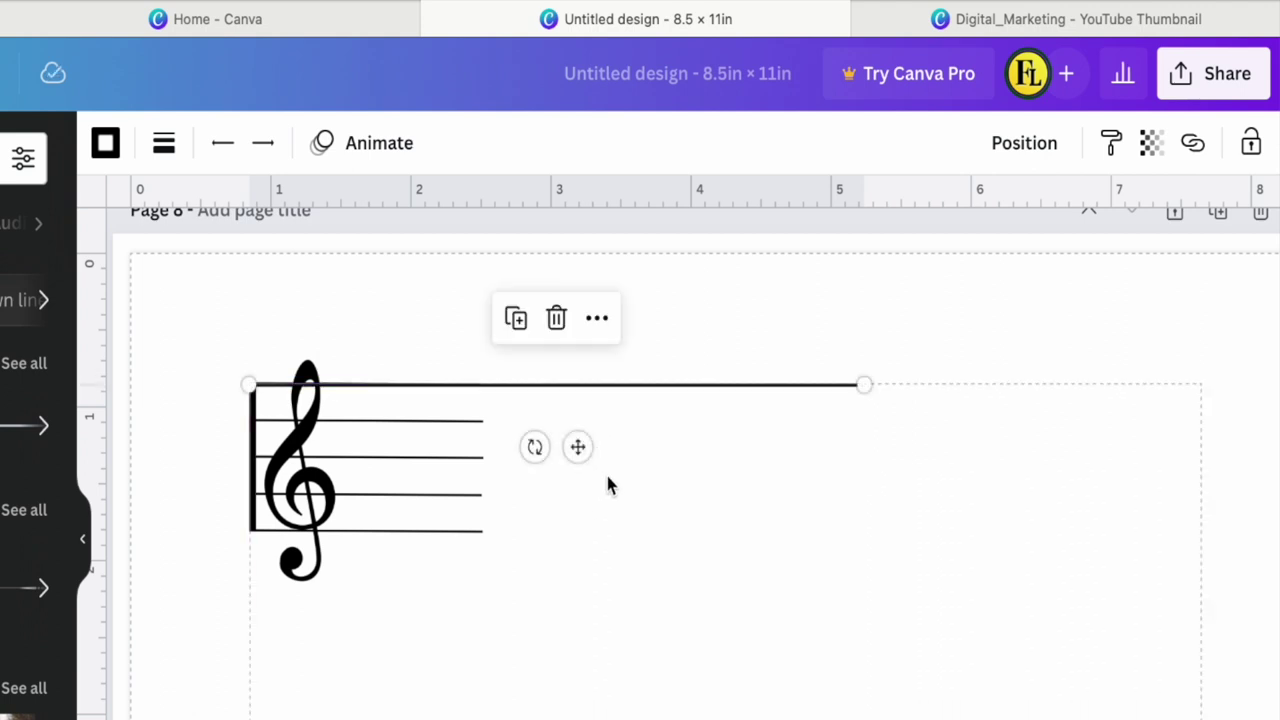
pyautogui.click(620, 526)
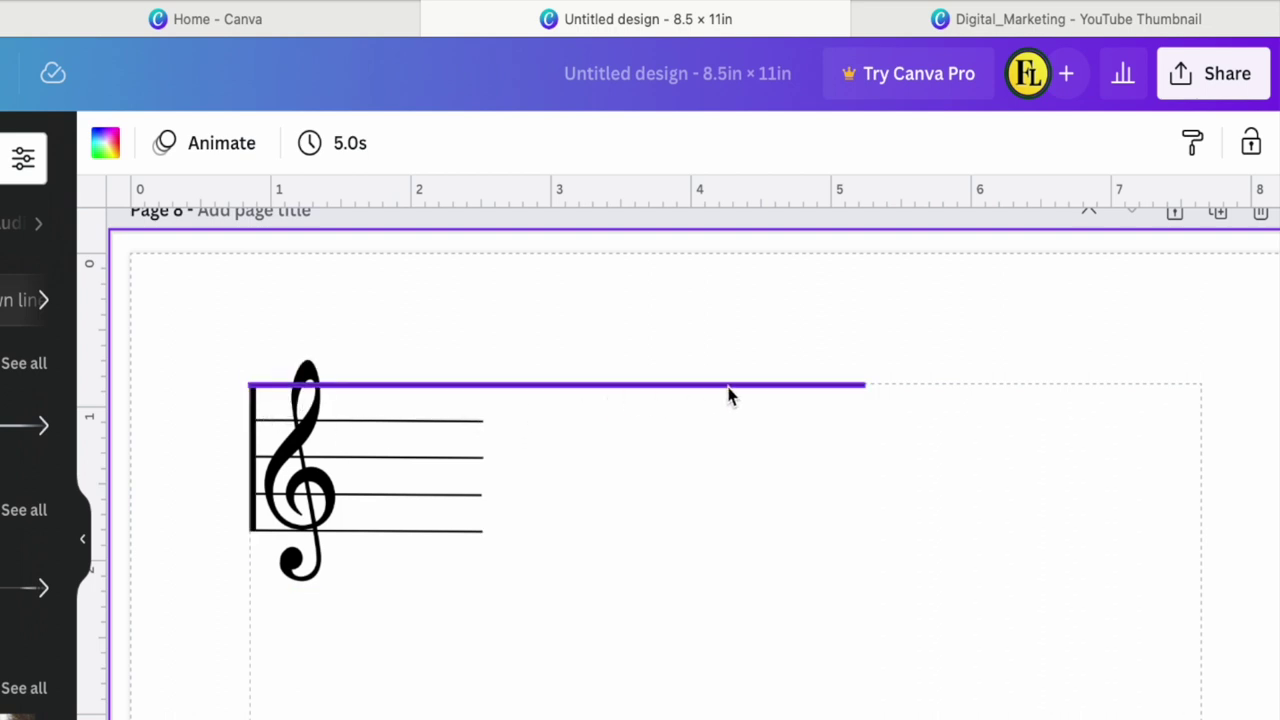
pyautogui.click(830, 388)
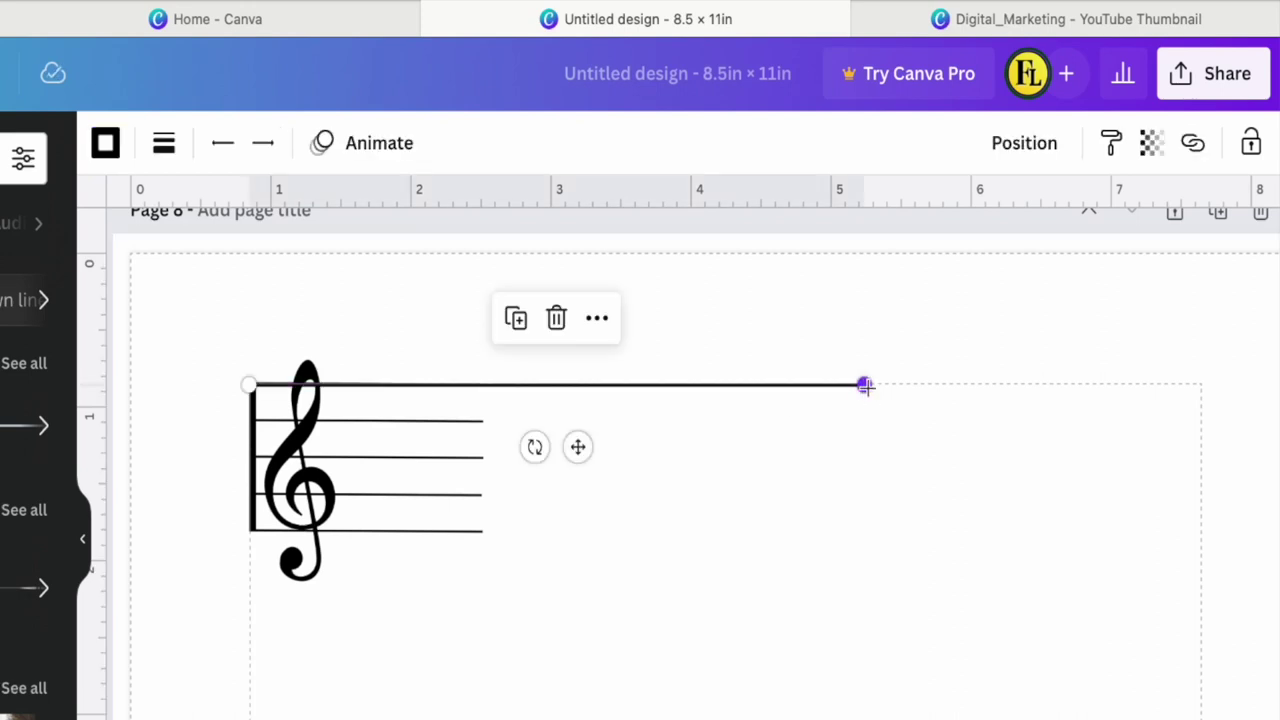
pyautogui.moveTo(866, 387); pyautogui.dragTo(1199, 386)
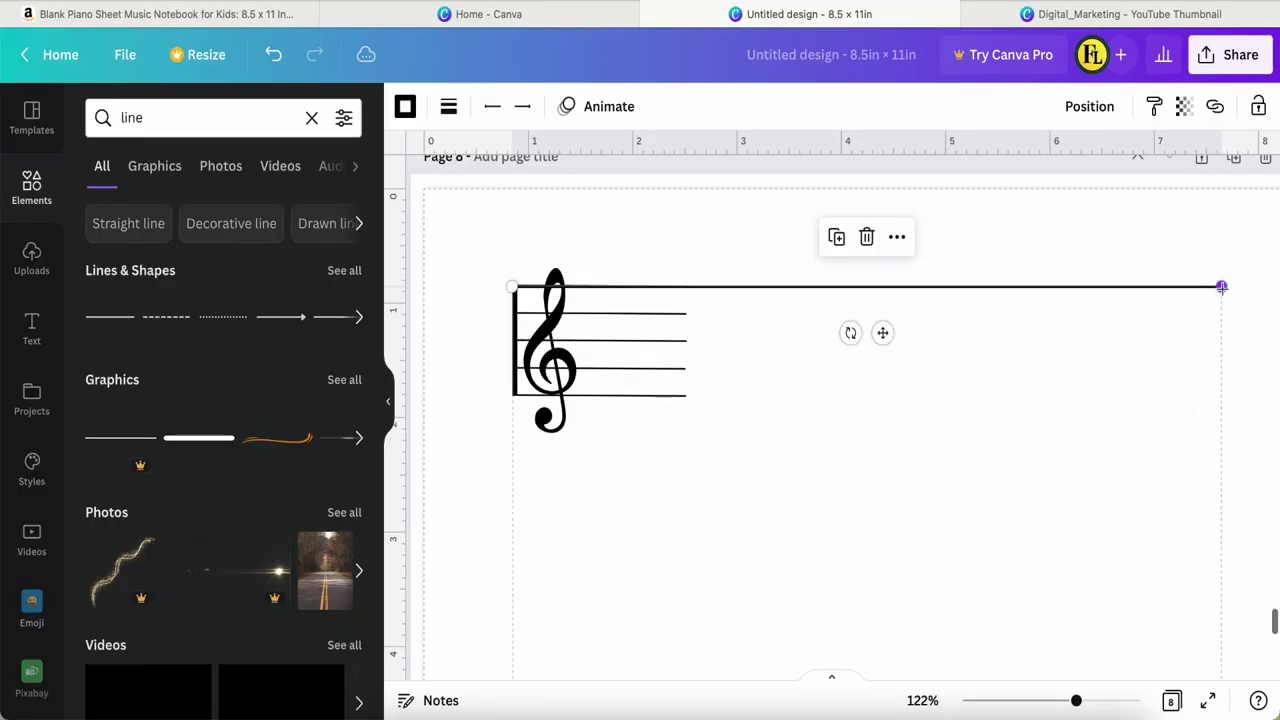
# Duplicate the long line four times, spacing the copies evenly to form five staff lines
pyautogui.click(836, 240)
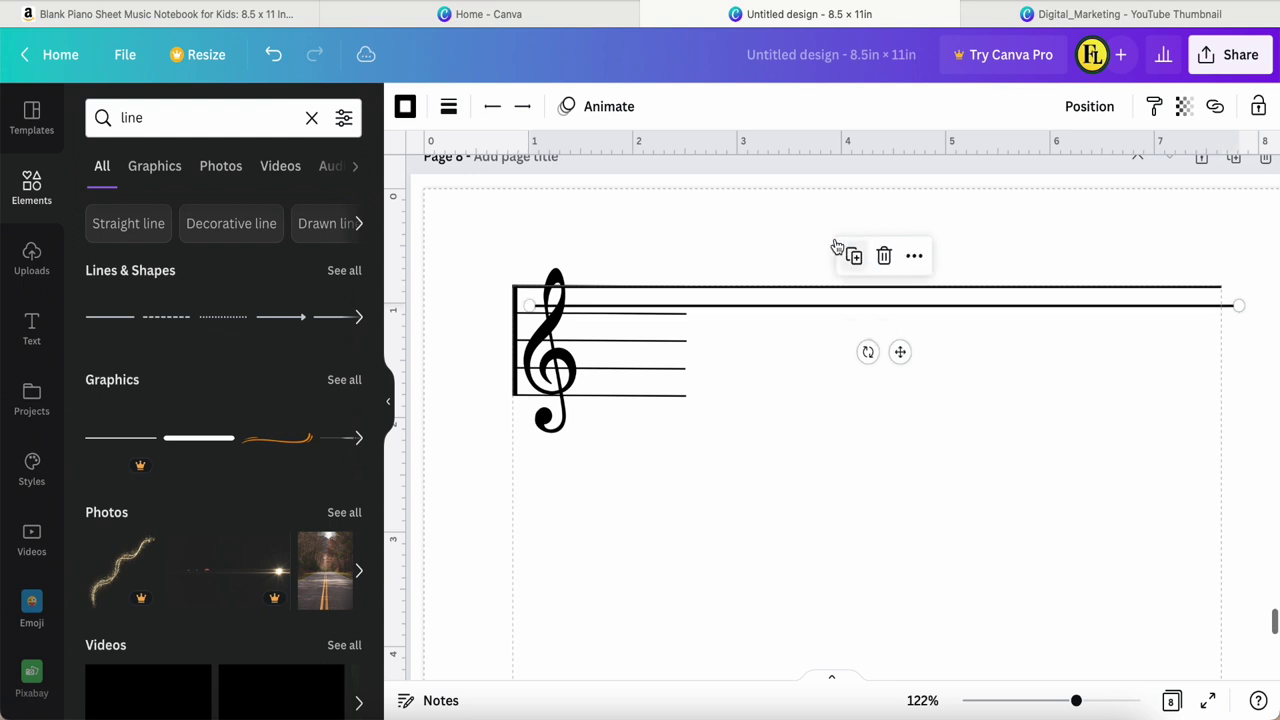
pyautogui.moveTo(900, 352); pyautogui.dragTo(893, 361)
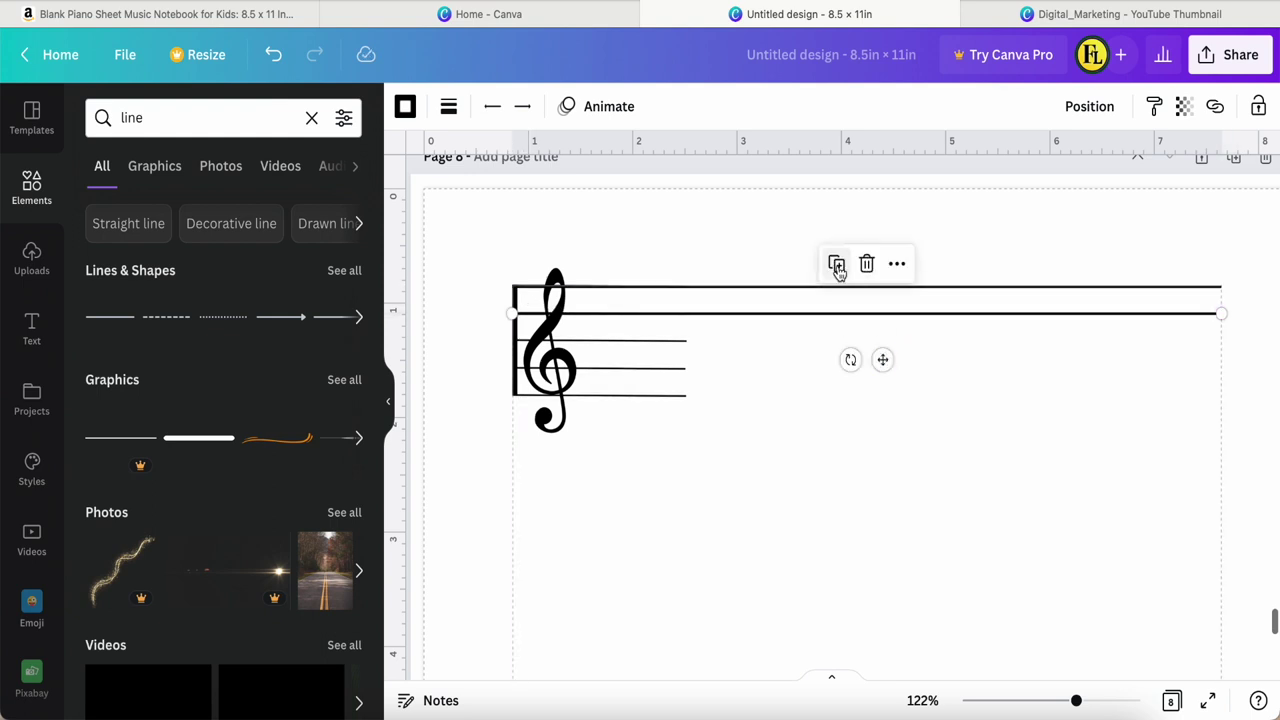
pyautogui.click(837, 263)
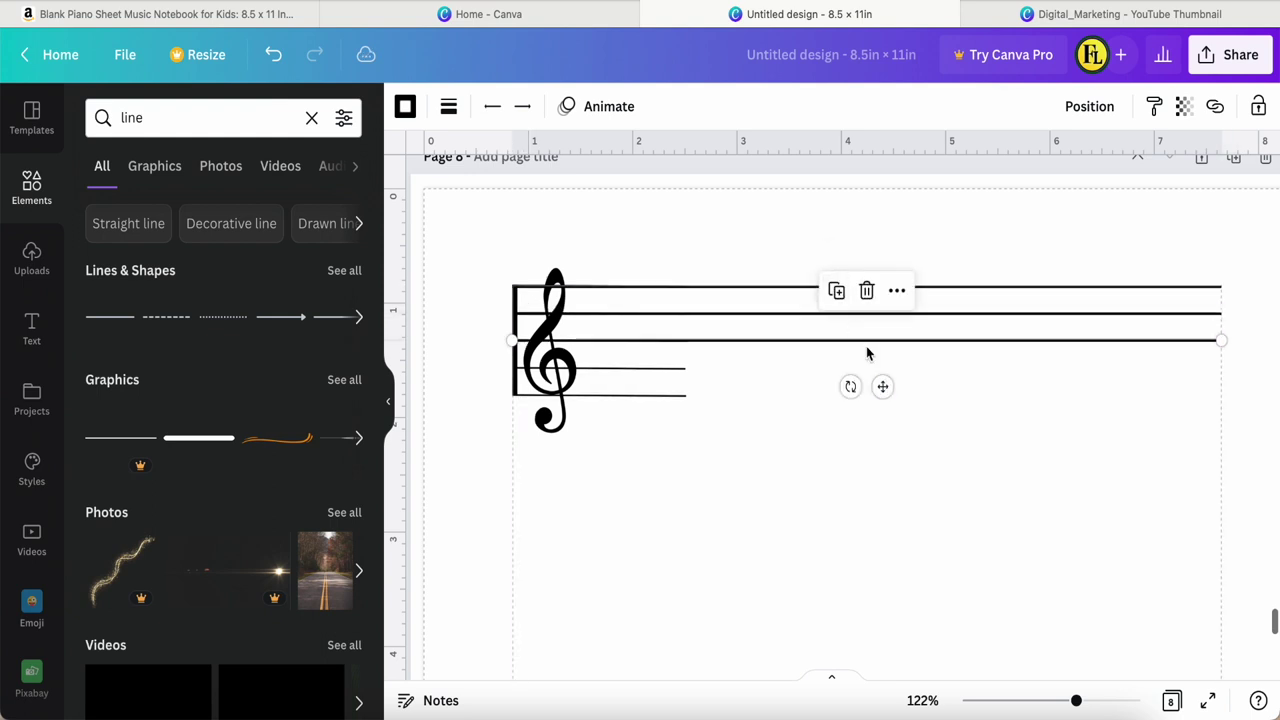
pyautogui.click(836, 290)
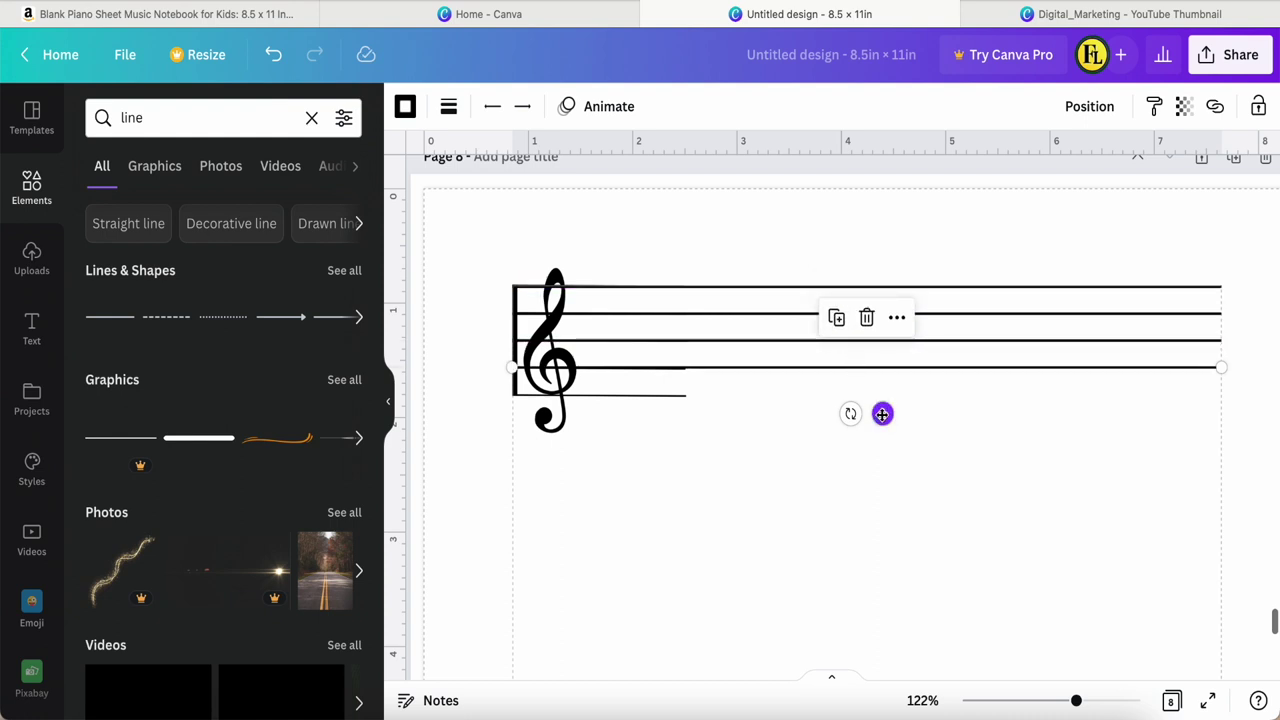
pyautogui.moveTo(882, 414); pyautogui.dragTo(882, 416)
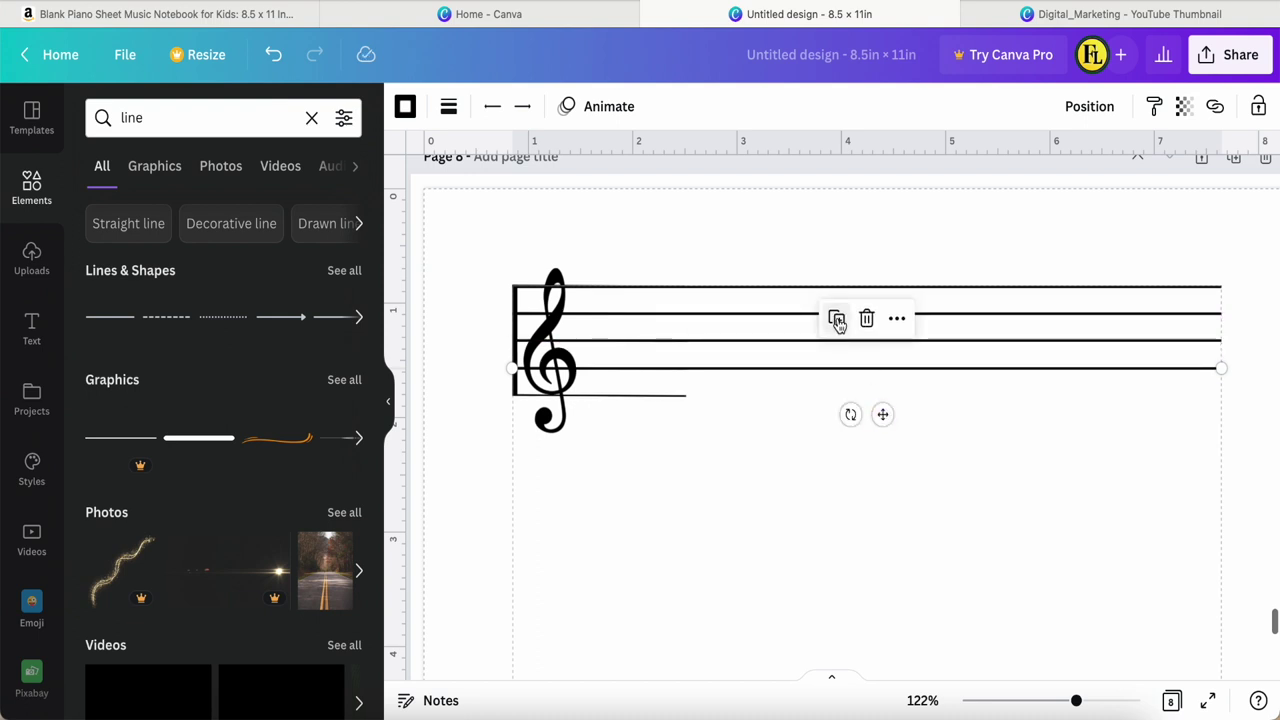
pyautogui.click(836, 317)
pyautogui.click(968, 503)
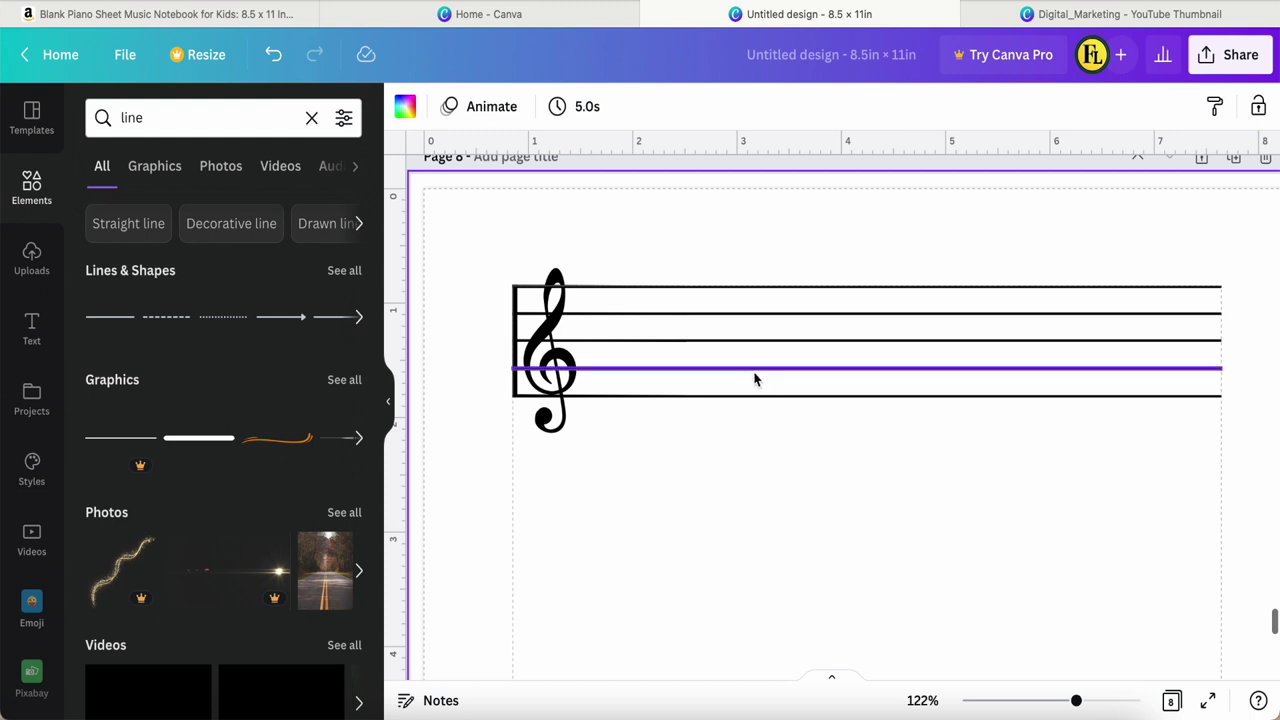
# Unlock the treble clef image and delete it
pyautogui.click(582, 431)
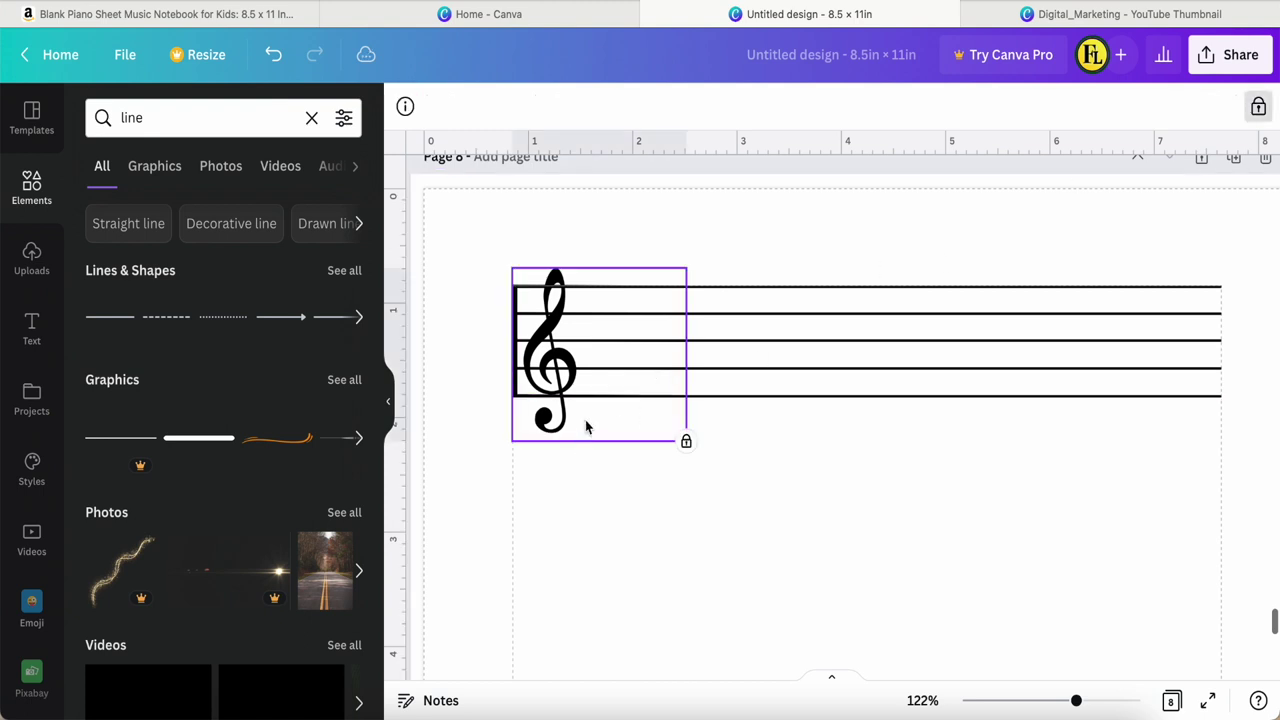
pyautogui.click(1258, 106)
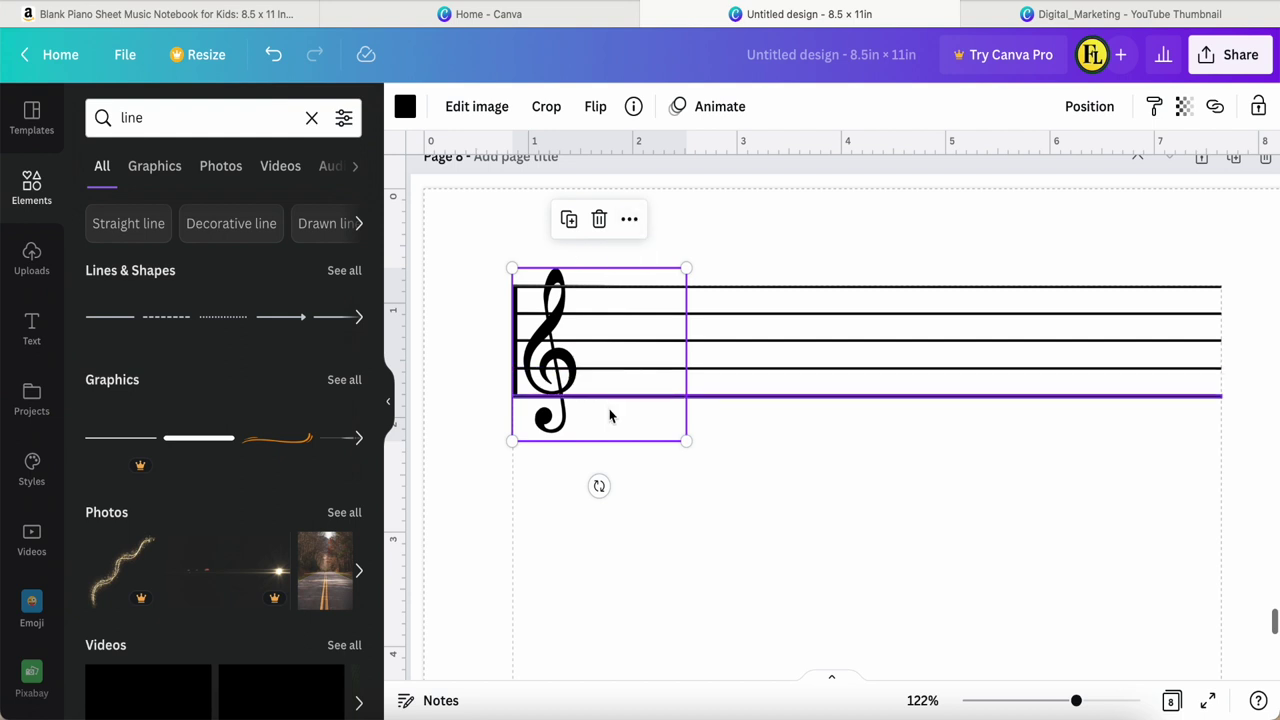
pyautogui.press('Delete')
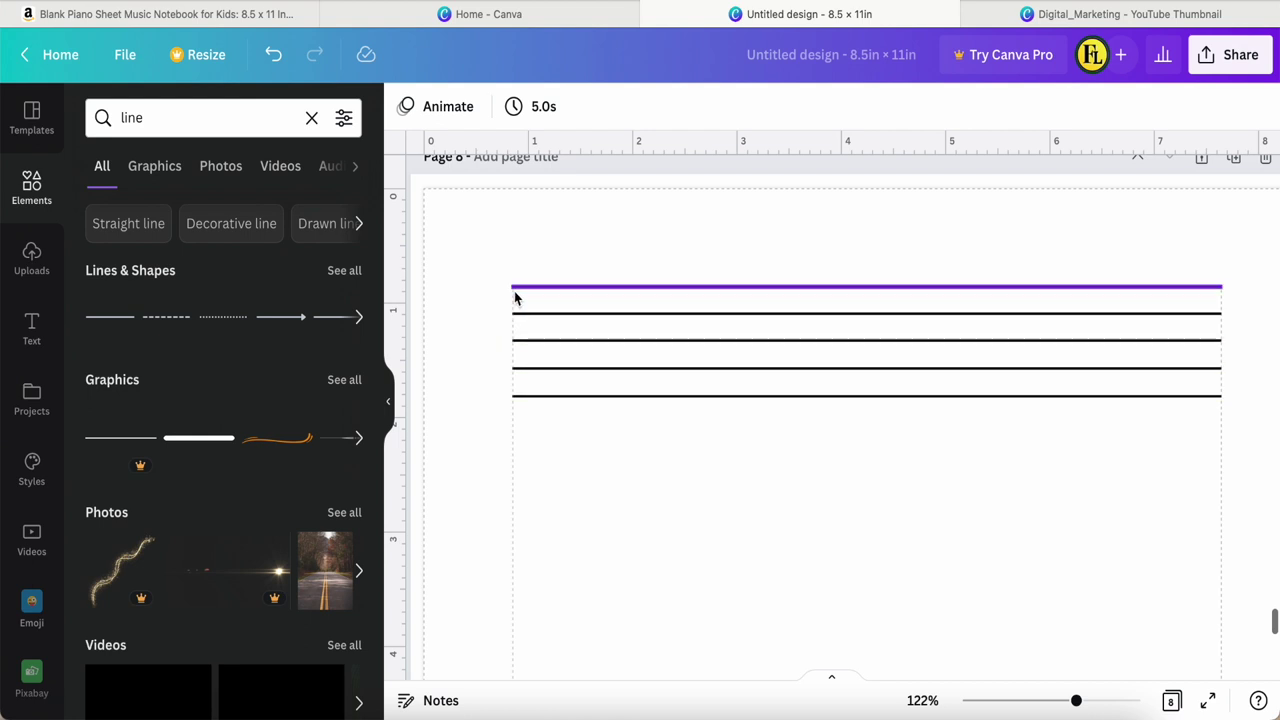
# Add a straight line to the page and delete the accidental extra copy
pyautogui.click(112, 322)
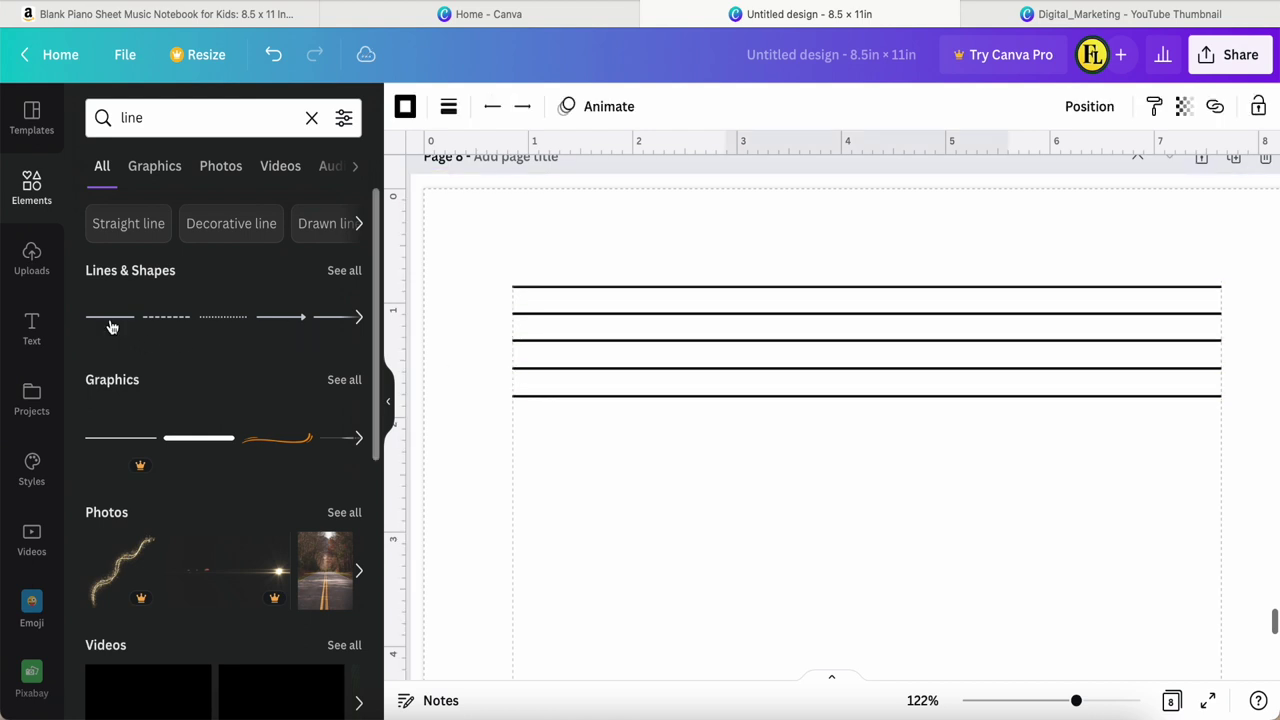
pyautogui.click(112, 322)
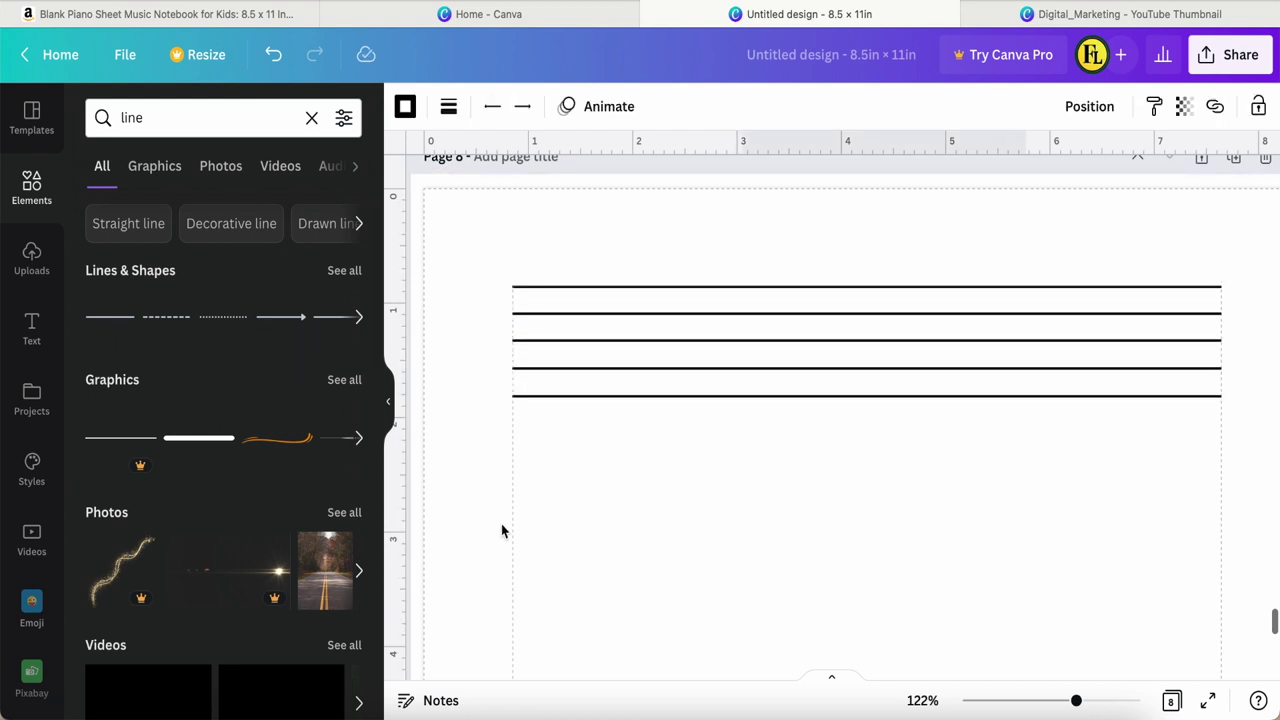
pyautogui.scroll(-3, 814, 600)
pyautogui.moveTo(902, 616); pyautogui.dragTo(694, 300)
pyautogui.click(870, 555)
pyautogui.press('Delete')
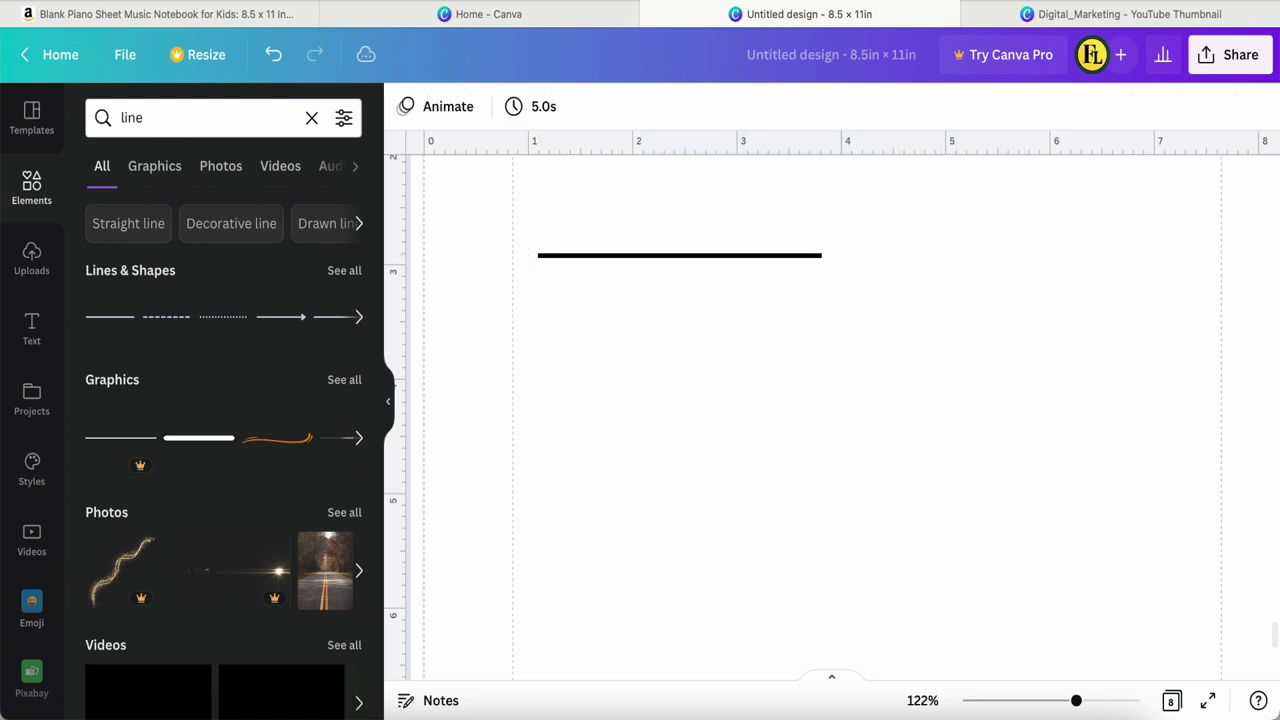
pyautogui.scroll(3, 766, 491)
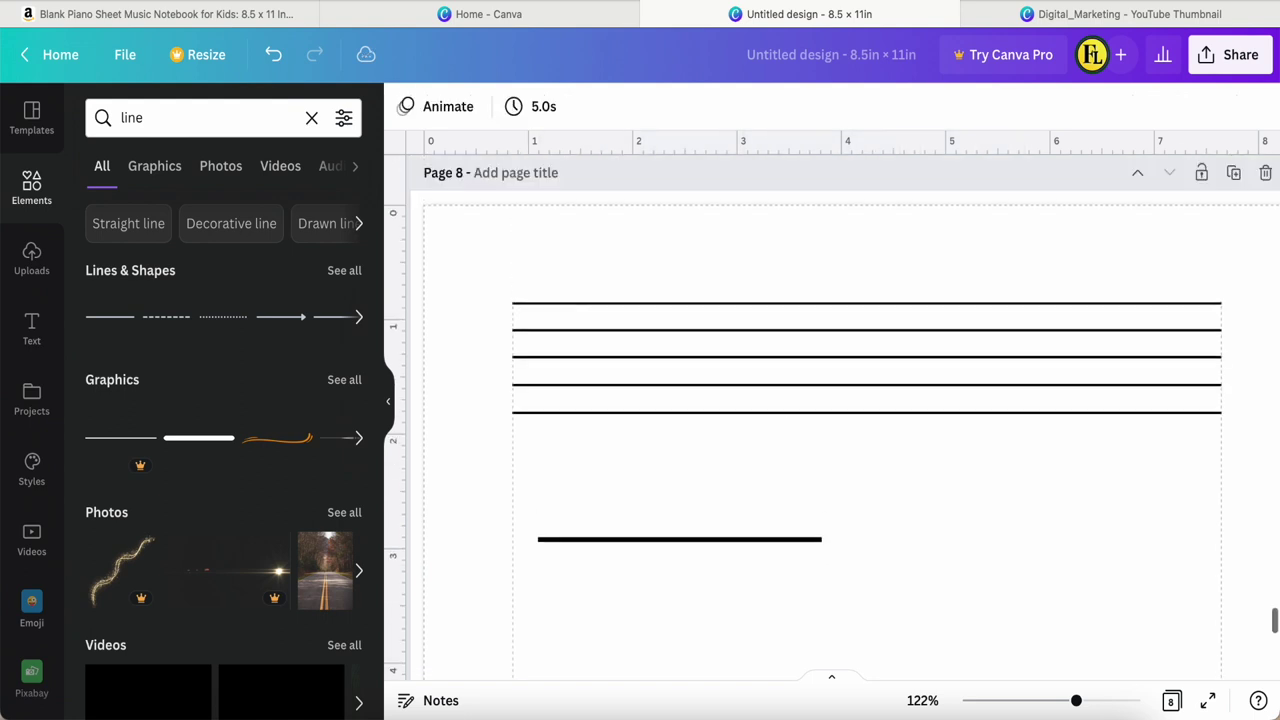
# Turn the line vertical, joining the left ends of the top and bottom staff lines
pyautogui.click(824, 540)
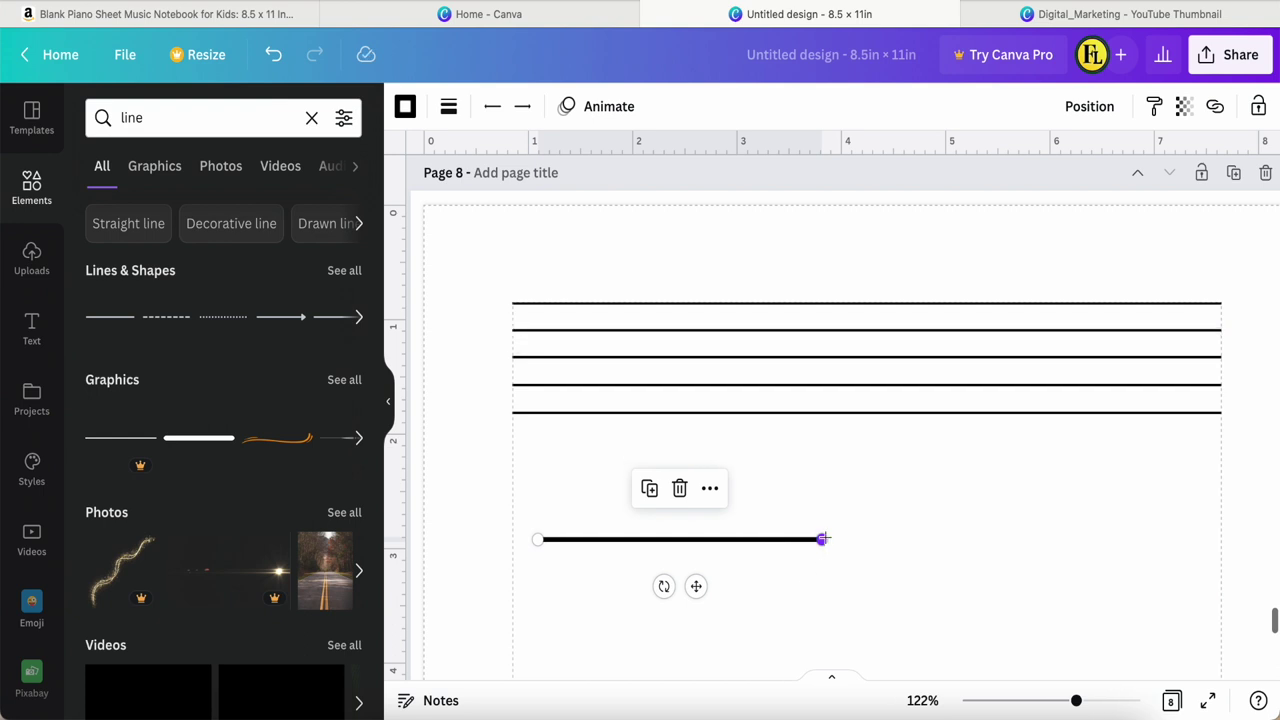
pyautogui.moveTo(822, 539); pyautogui.dragTo(514, 305)
pyautogui.moveTo(538, 540); pyautogui.dragTo(517, 418)
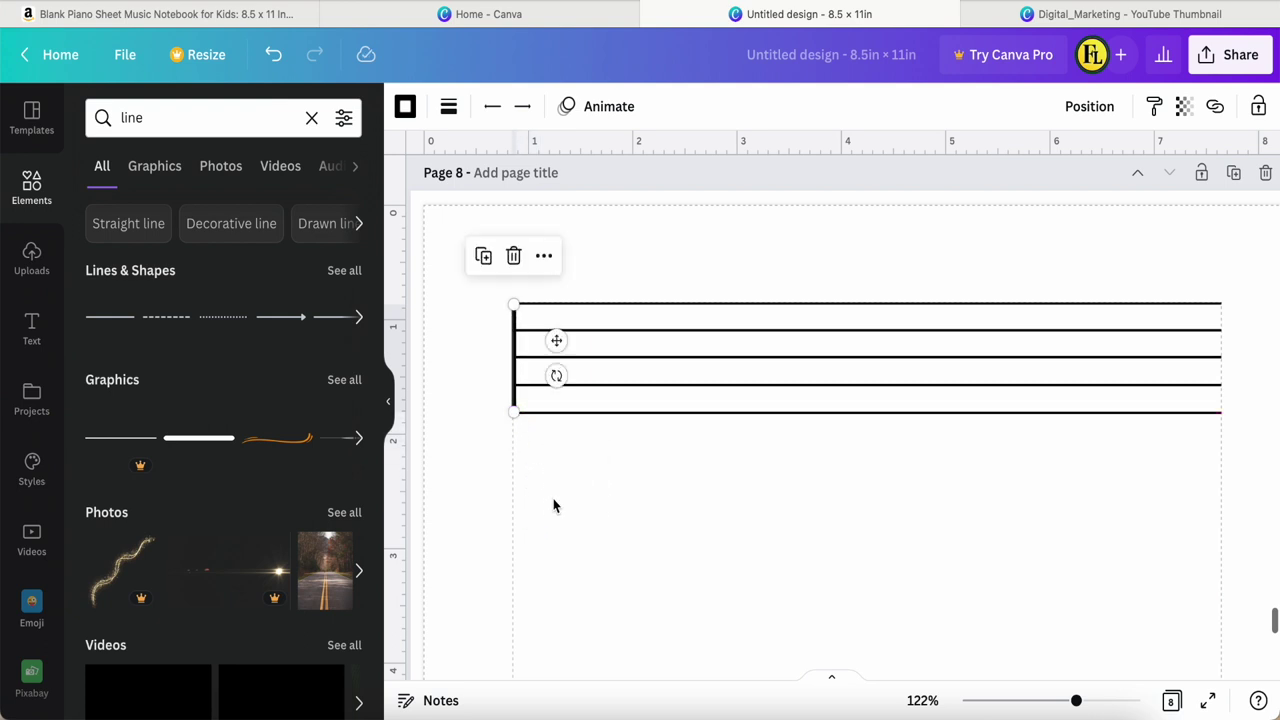
pyautogui.click(554, 506)
pyautogui.click(514, 334)
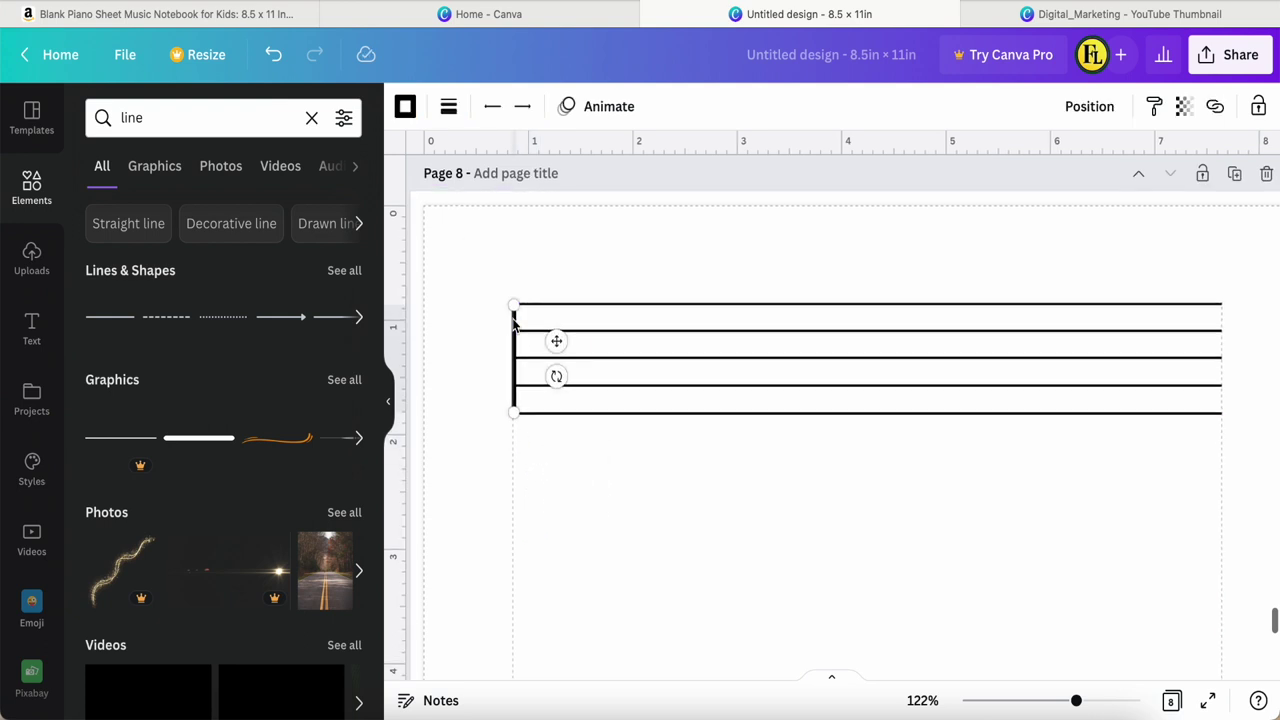
pyautogui.scroll(5, 514, 334)
pyautogui.moveTo(515, 297); pyautogui.dragTo(515, 297)
pyautogui.click(563, 557)
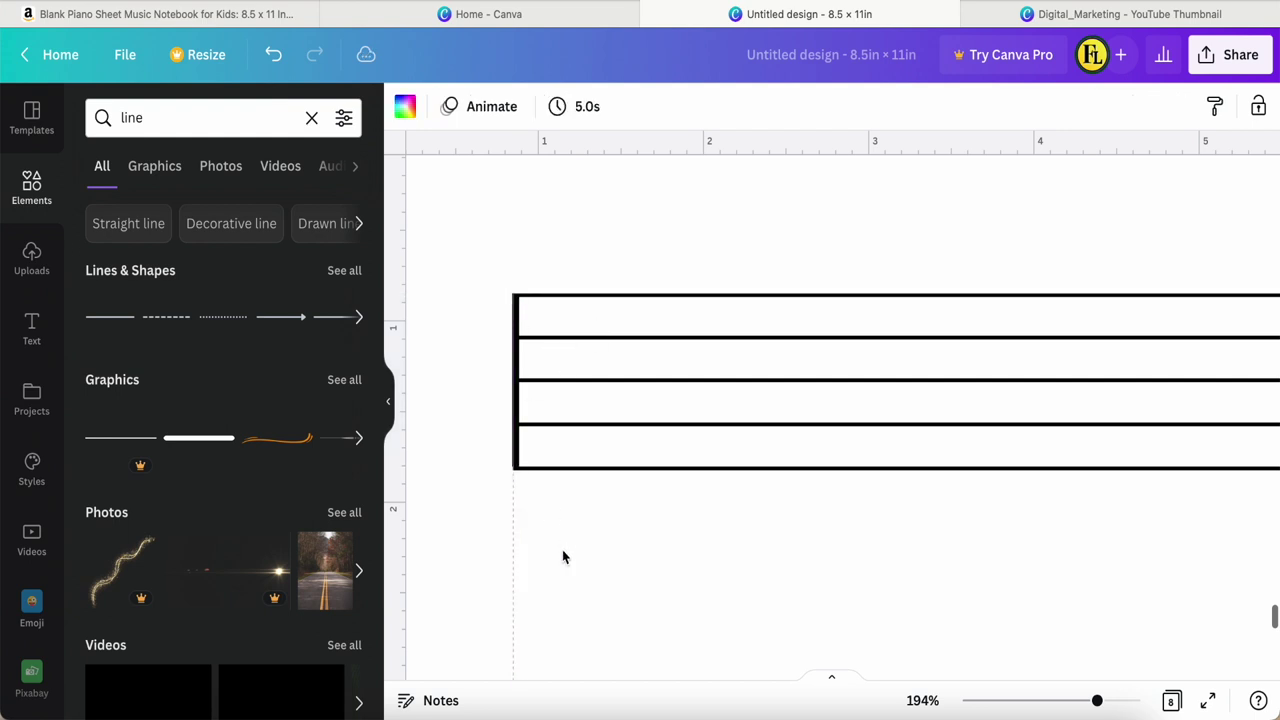
pyautogui.click(516, 463)
pyautogui.moveTo(515, 466); pyautogui.dragTo(515, 466)
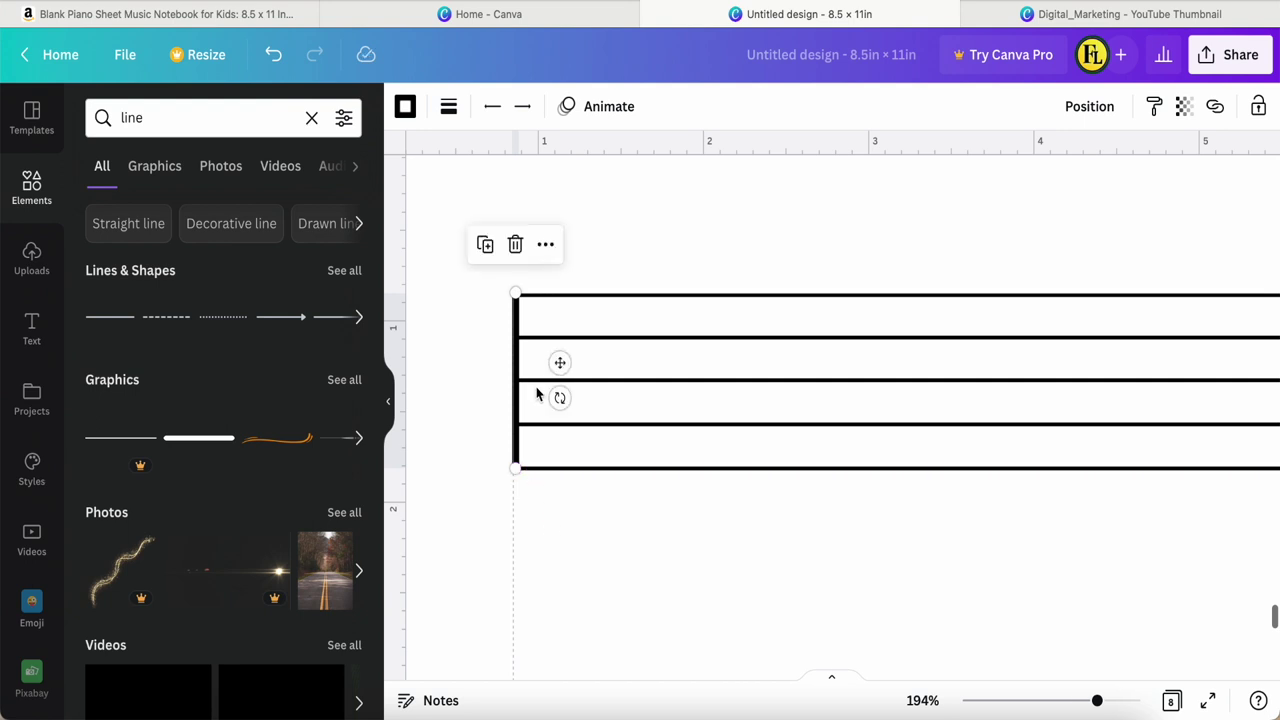
# Set the vertical line's weight to 5
pyautogui.click(448, 108)
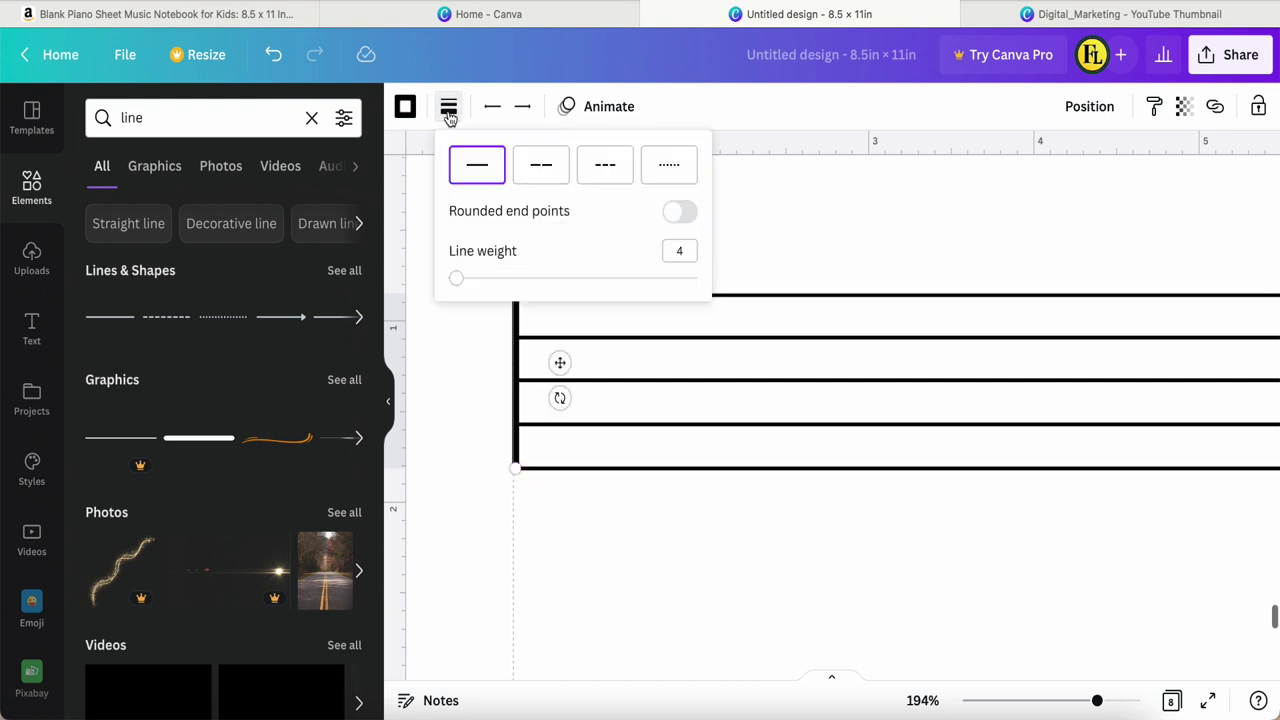
pyautogui.click(677, 251)
pyautogui.doubleClick(686, 252)
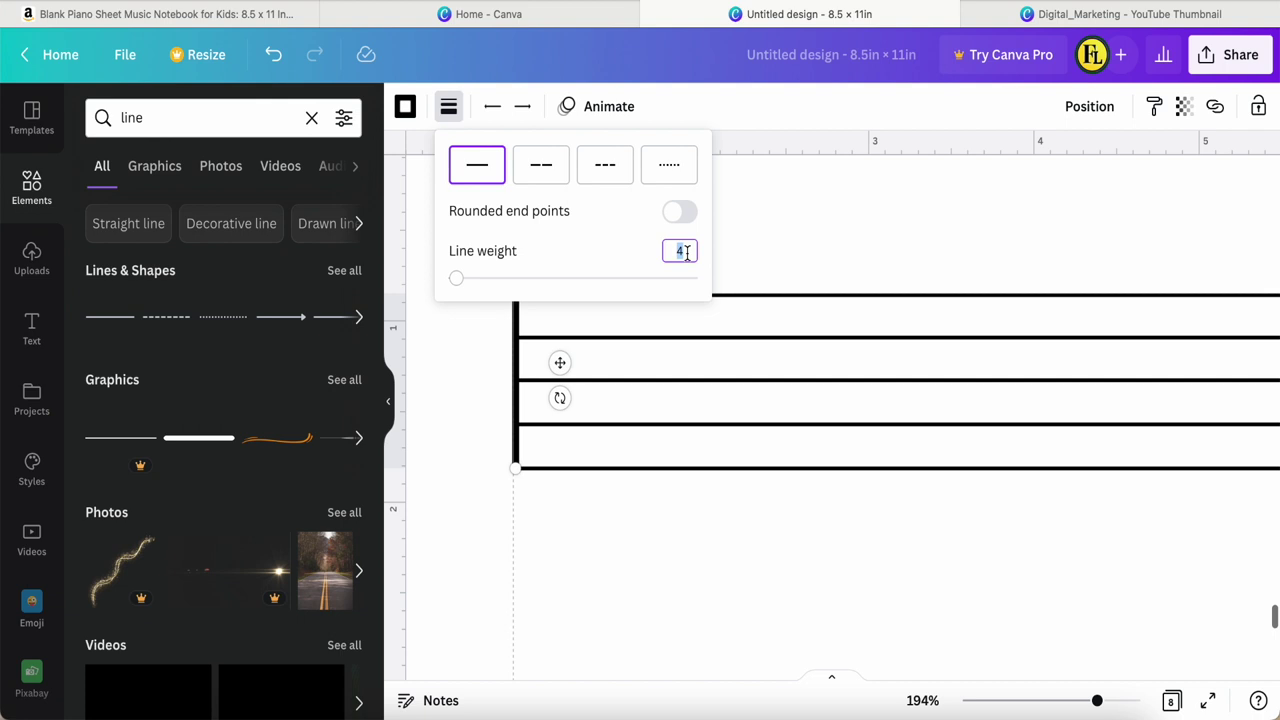
pyautogui.write('5')
pyautogui.click(634, 573)
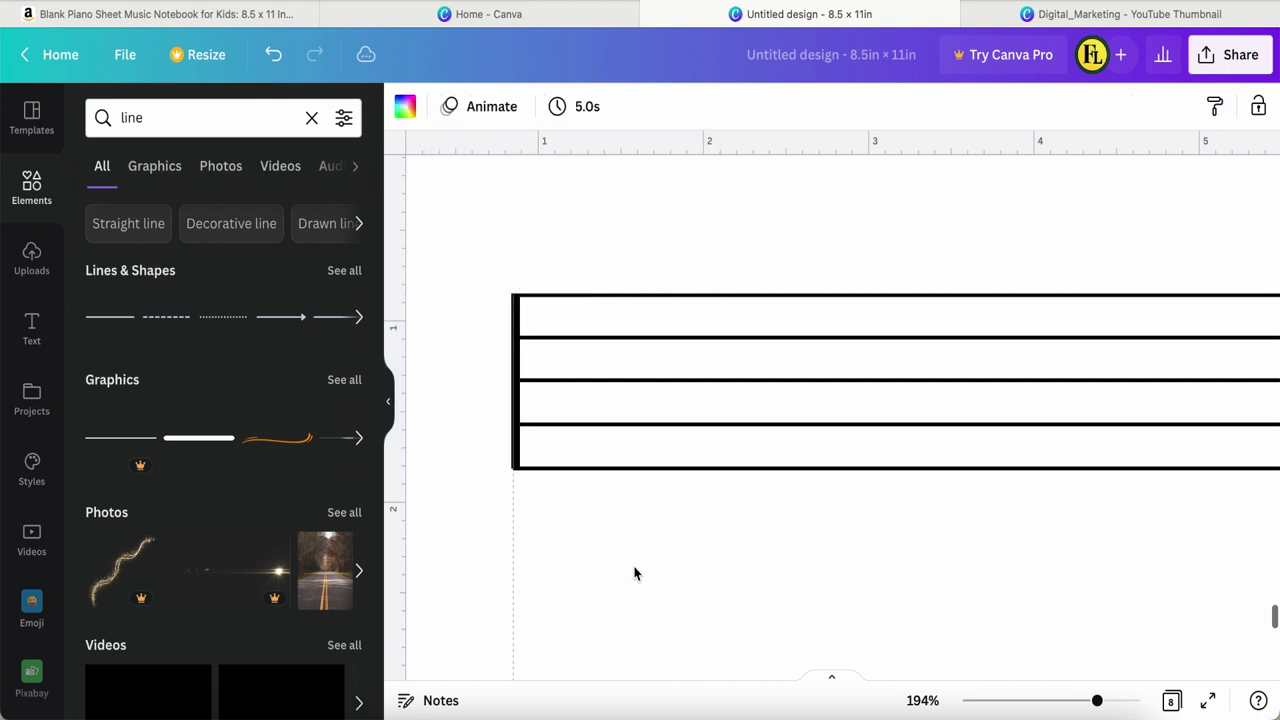
pyautogui.click(516, 456)
# Zoom out to about 71% to show all of page 8, then marquee-select every staff line
pyautogui.scroll(-5, 617, 567)
pyautogui.scroll(-5, 676, 589)
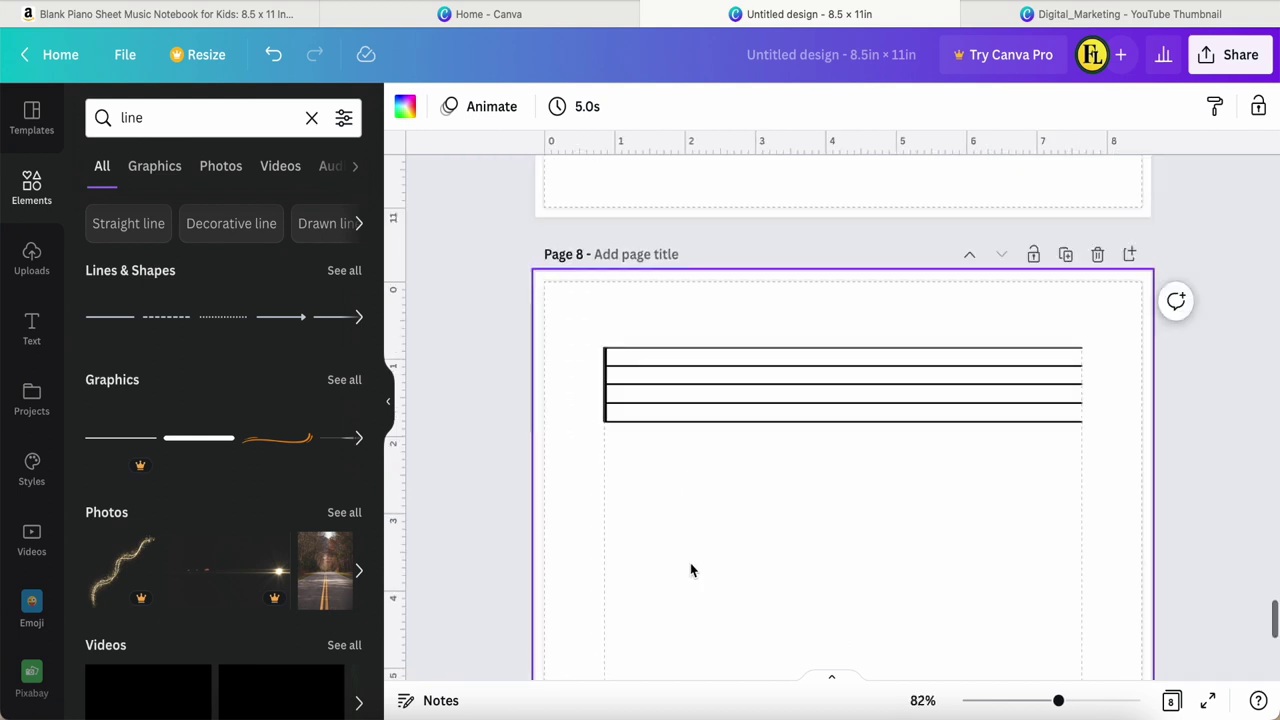
pyautogui.moveTo(1060, 705); pyautogui.dragTo(1051, 701)
pyautogui.scroll(-3, 924, 562)
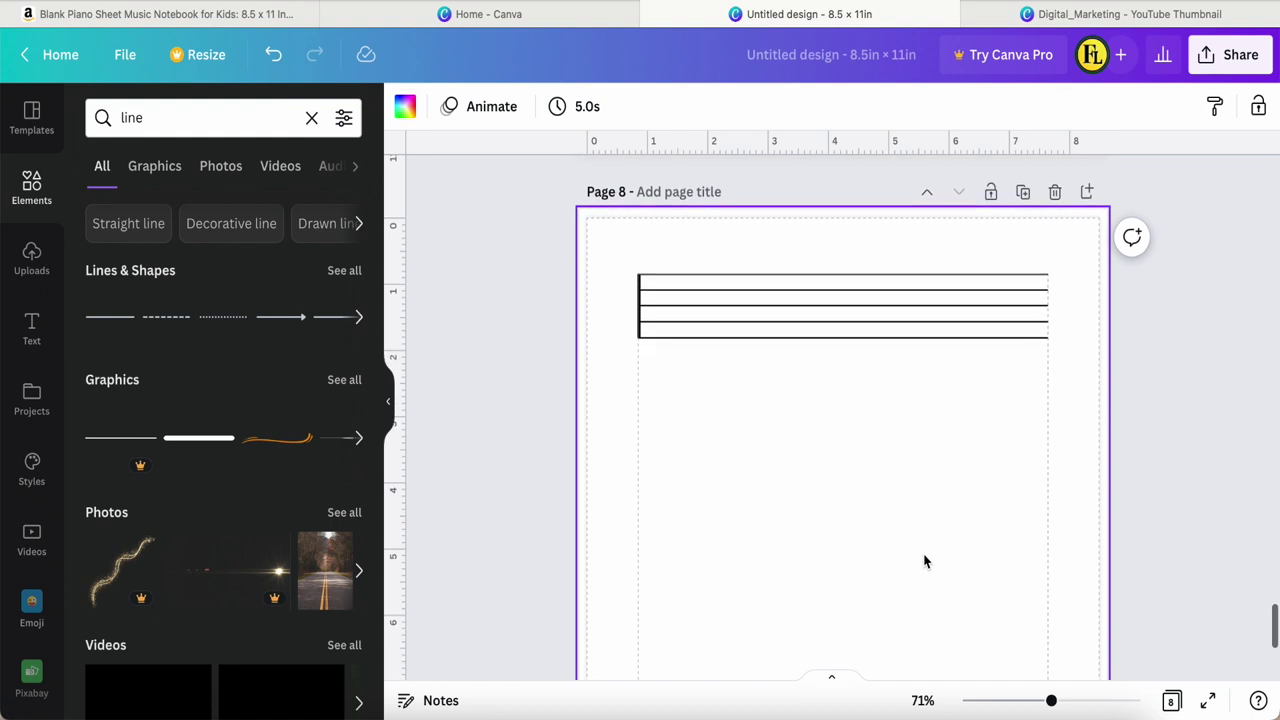
pyautogui.scroll(1, 924, 562)
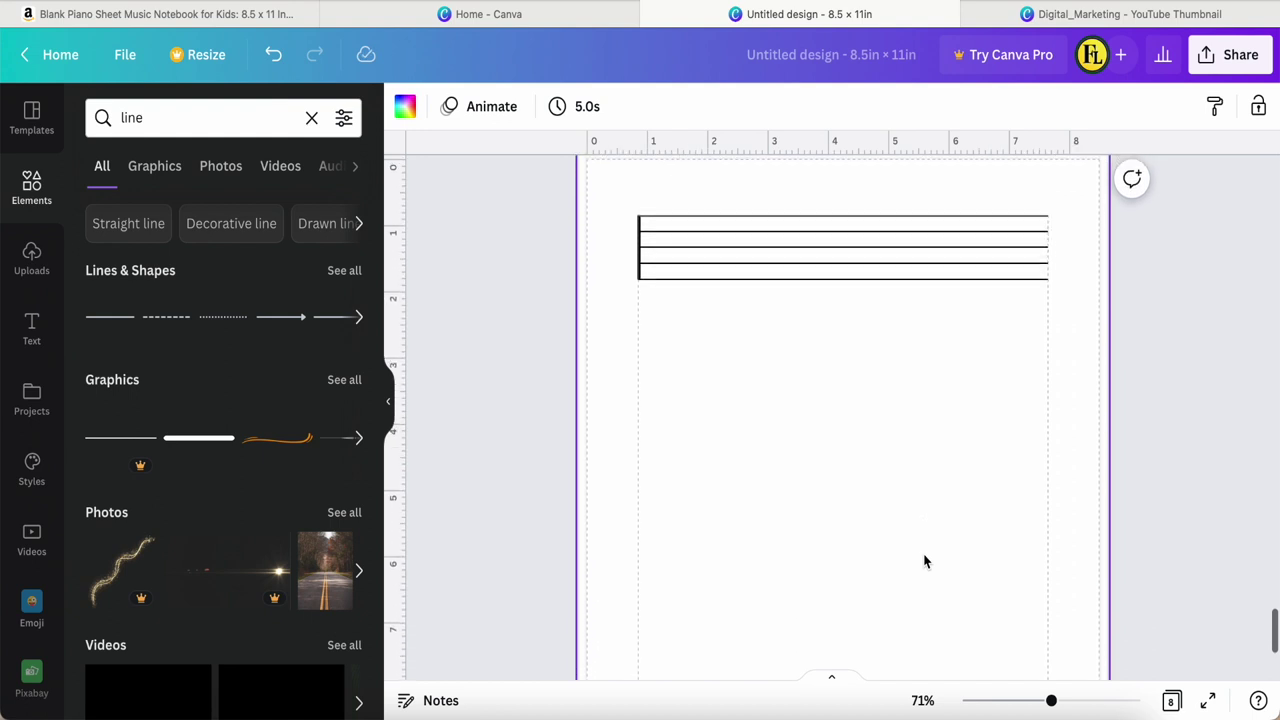
pyautogui.scroll(1, 853, 416)
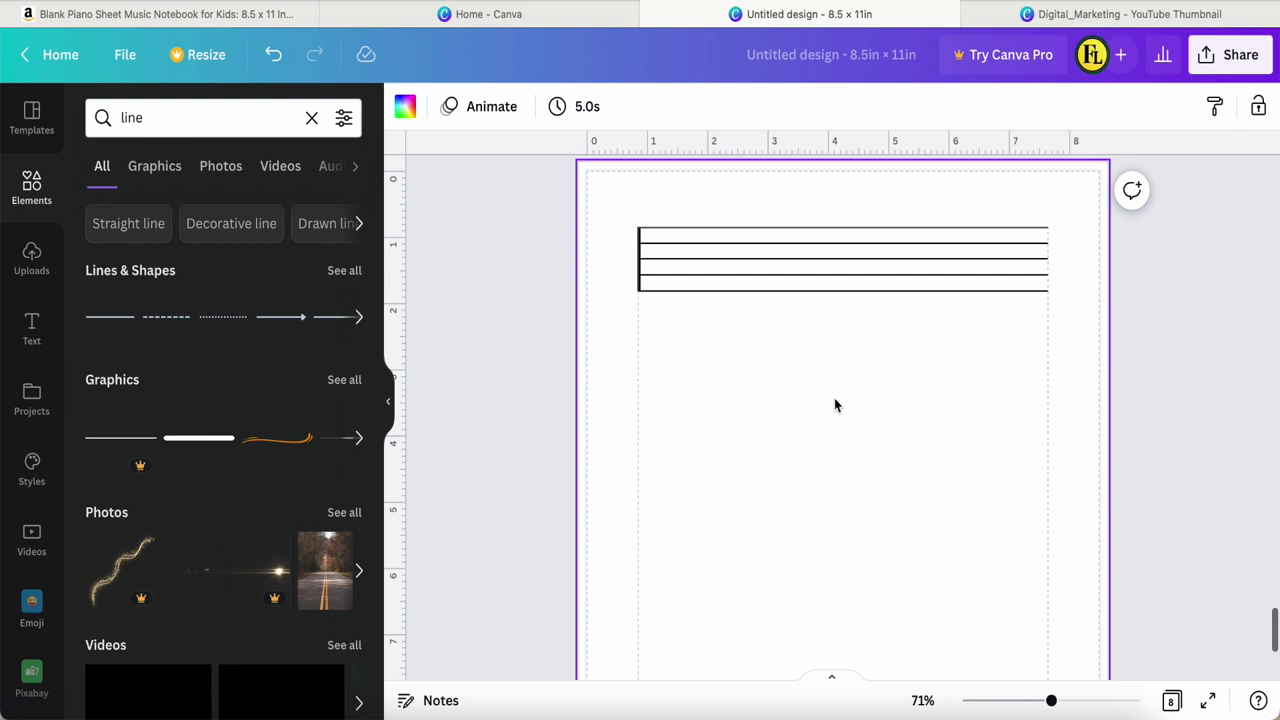
pyautogui.moveTo(839, 397); pyautogui.dragTo(623, 215)
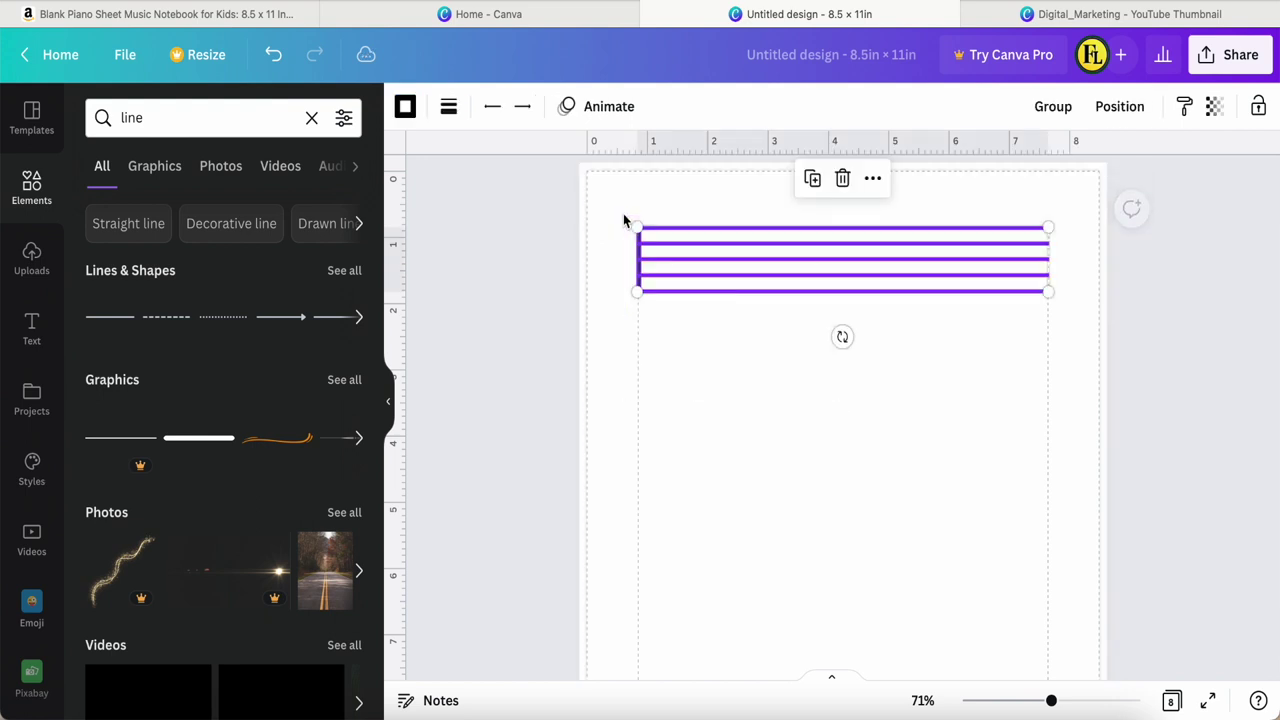
# Group the five staff lines, then duplicate the group and place the copy below the original
pyautogui.click(1058, 110)
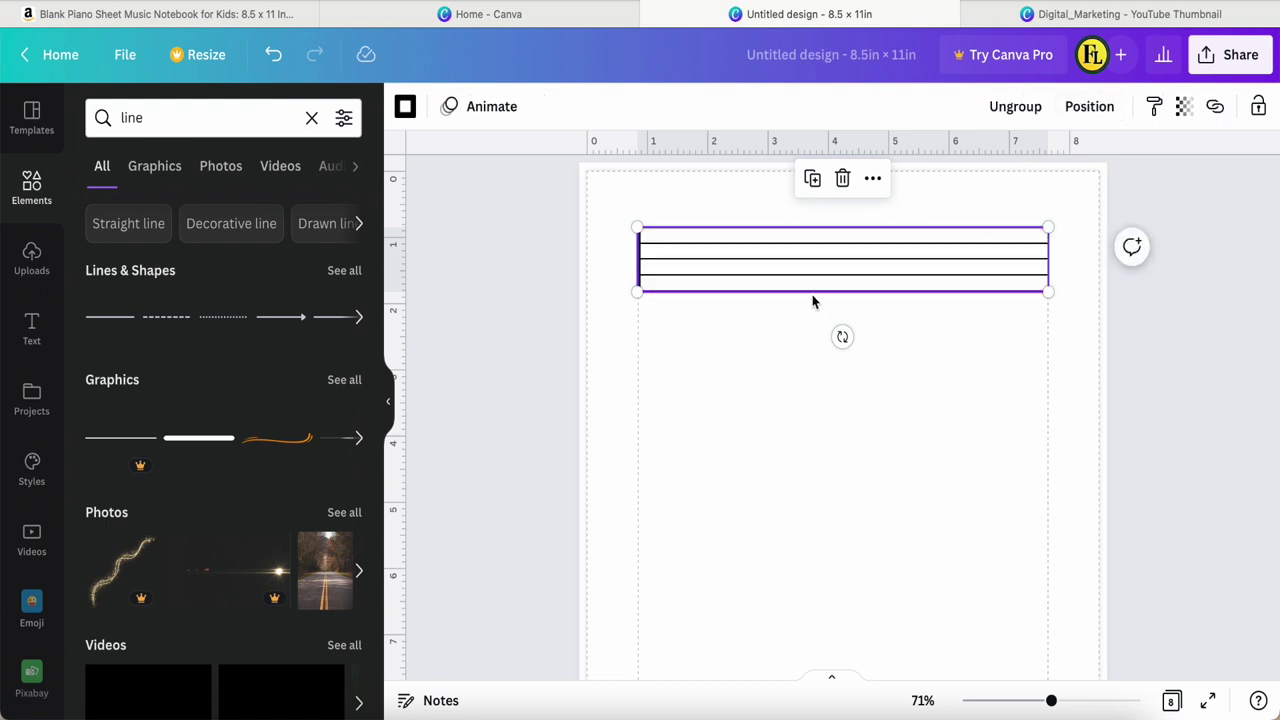
pyautogui.click(811, 179)
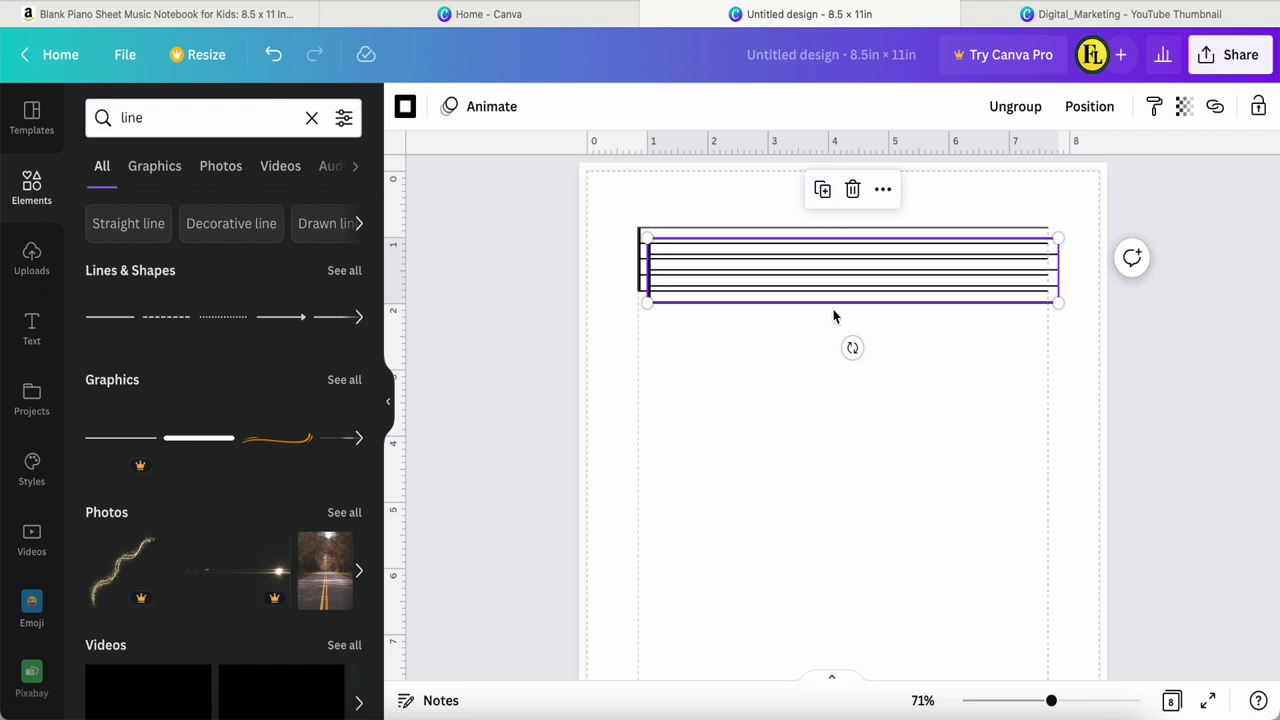
pyautogui.moveTo(863, 275); pyautogui.dragTo(851, 362)
pyautogui.click(895, 468)
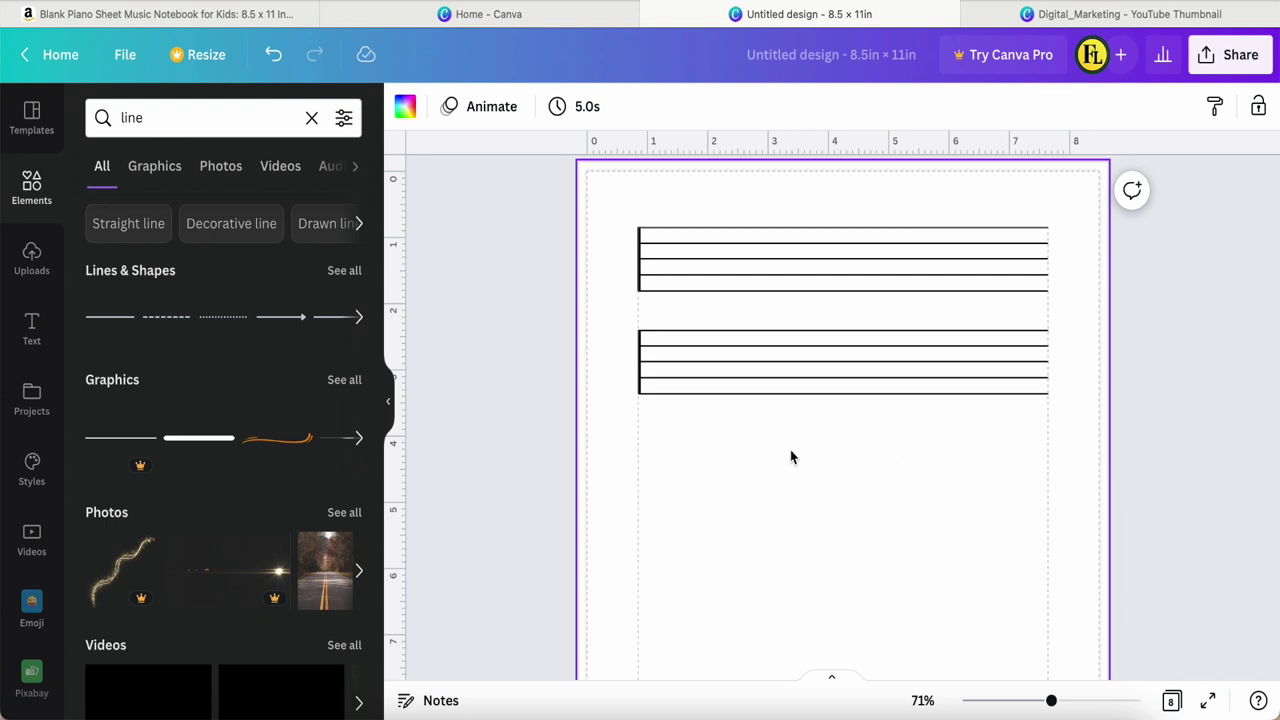
pyautogui.click(312, 119)
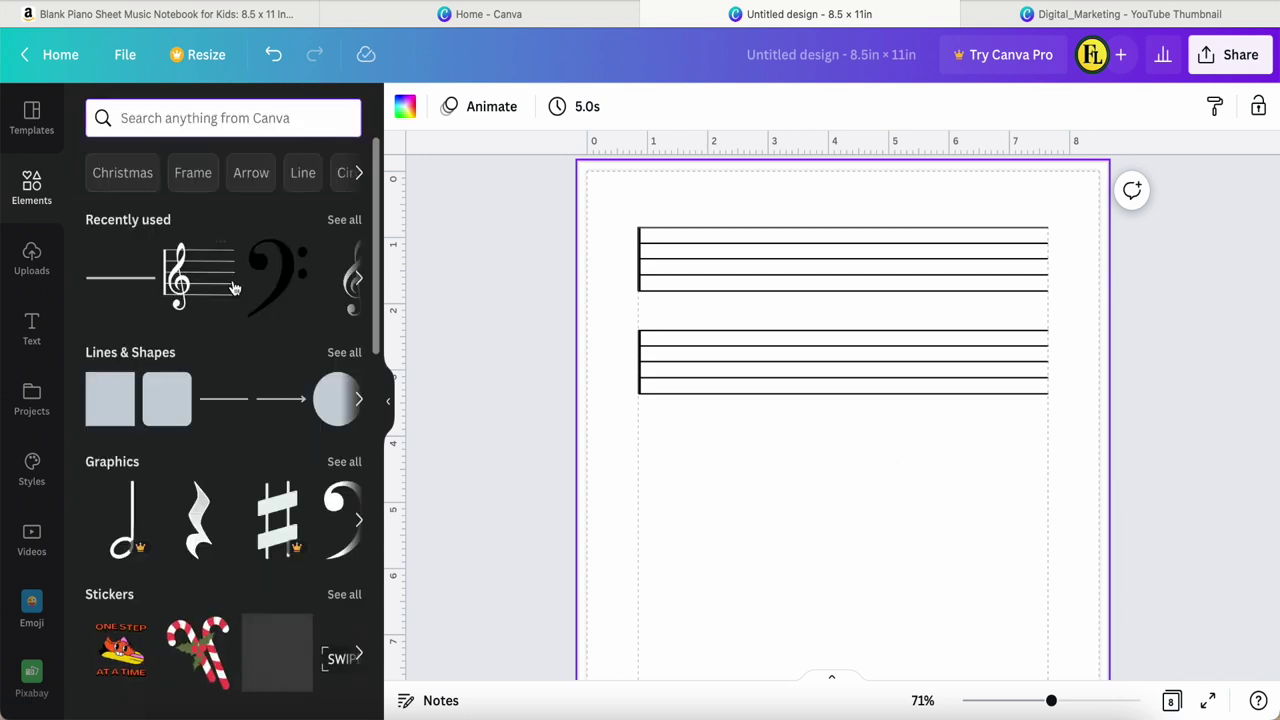
# Search Elements for 'clef' and place the black bass clef at the second staff's left end
pyautogui.click(159, 120)
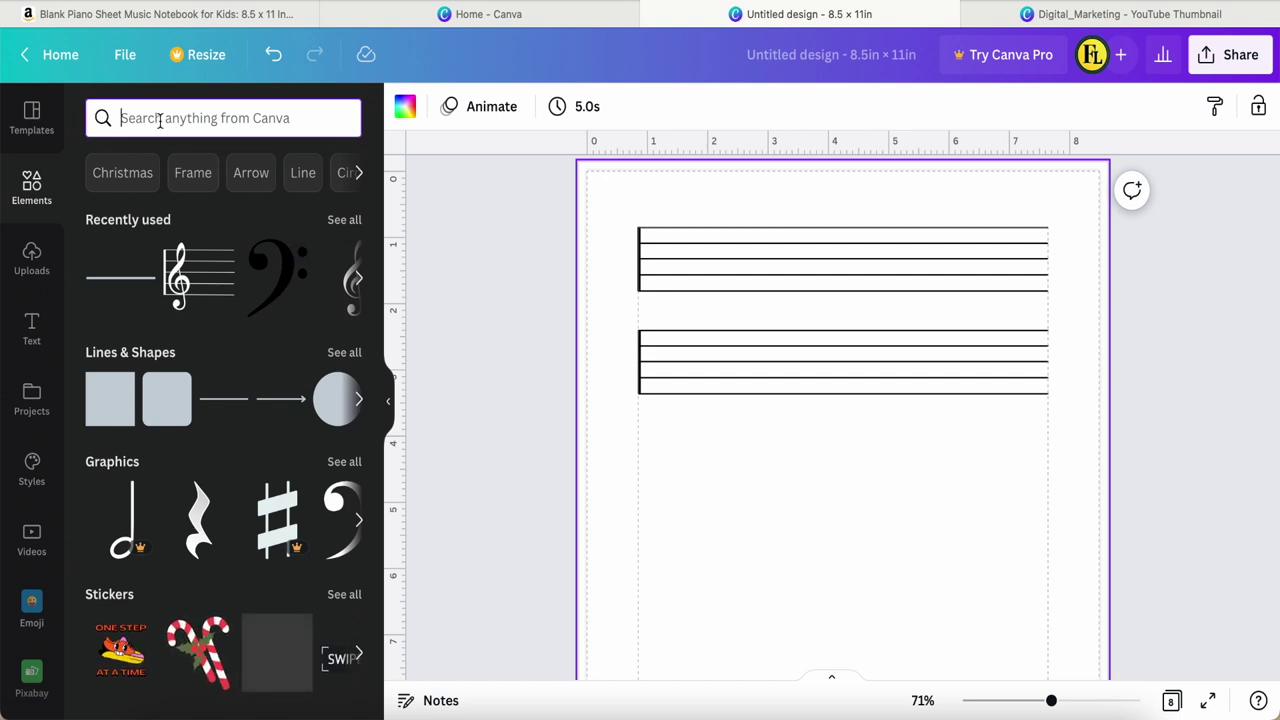
pyautogui.write('cle')
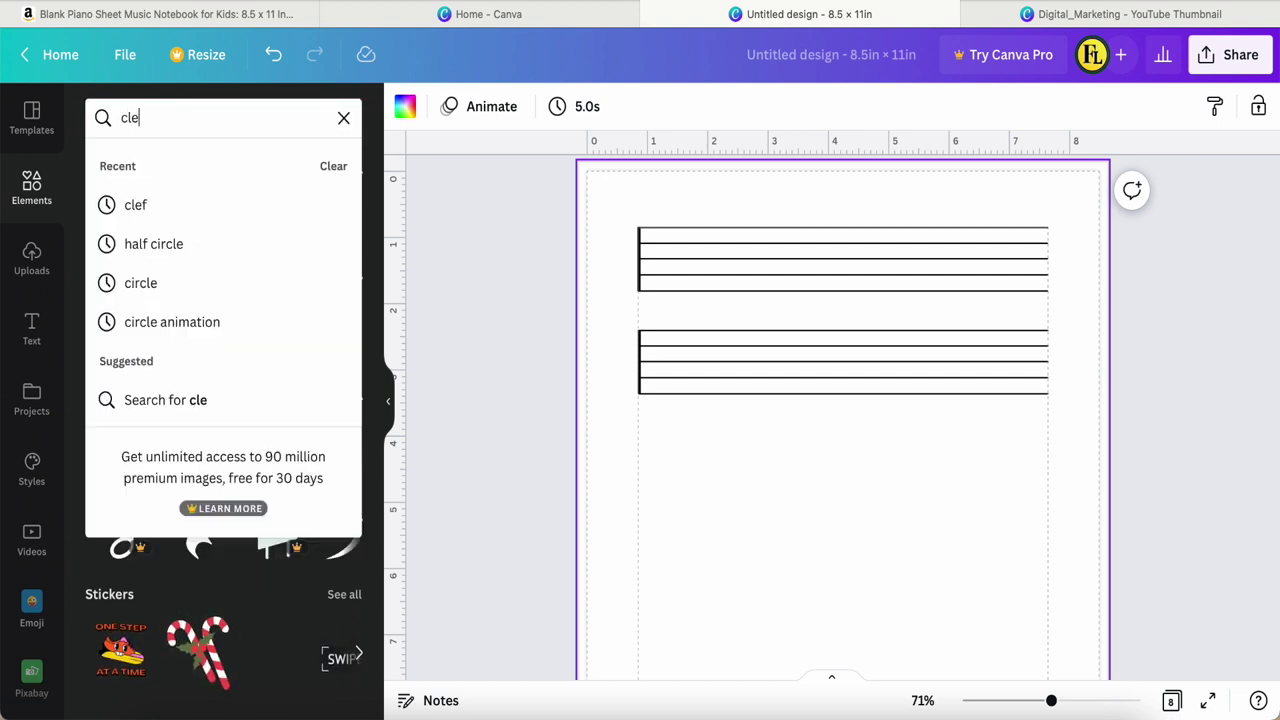
pyautogui.write('f')
pyautogui.press('Return')
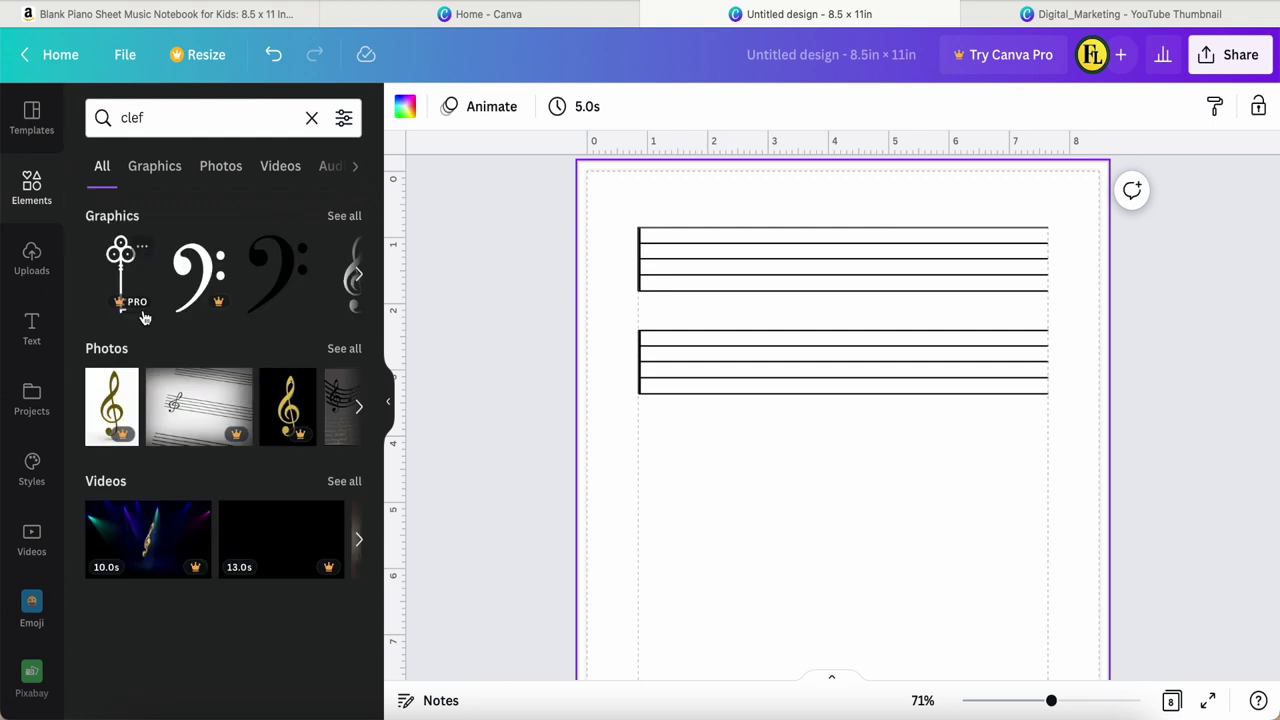
pyautogui.click(278, 272)
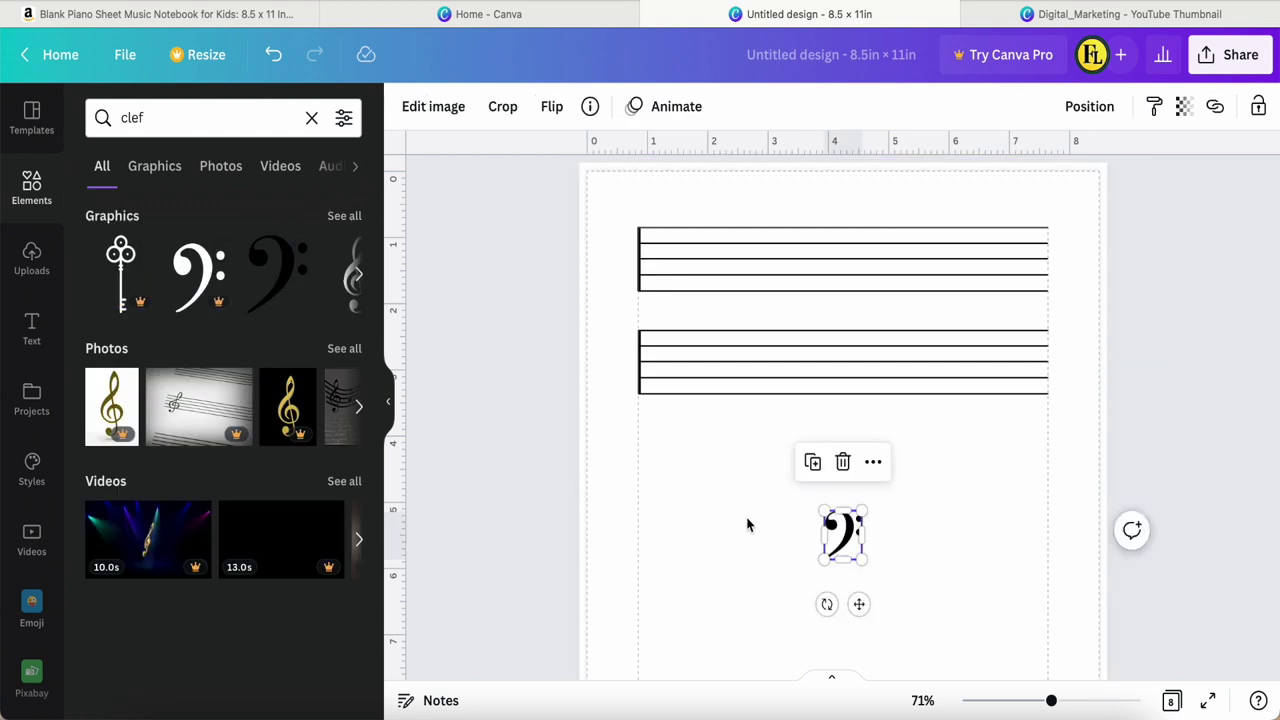
pyautogui.moveTo(859, 606); pyautogui.dragTo(683, 431)
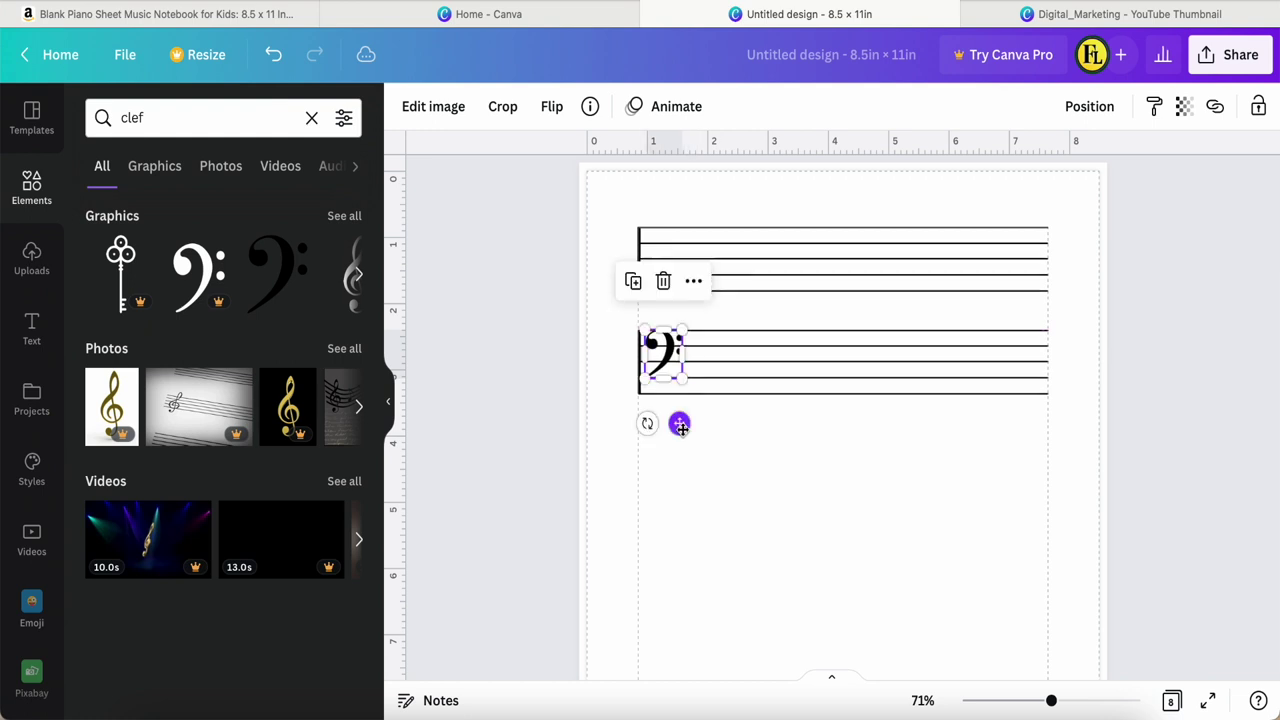
pyautogui.click(734, 486)
pyautogui.scroll(5, 733, 486)
pyautogui.scroll(1, 734, 486)
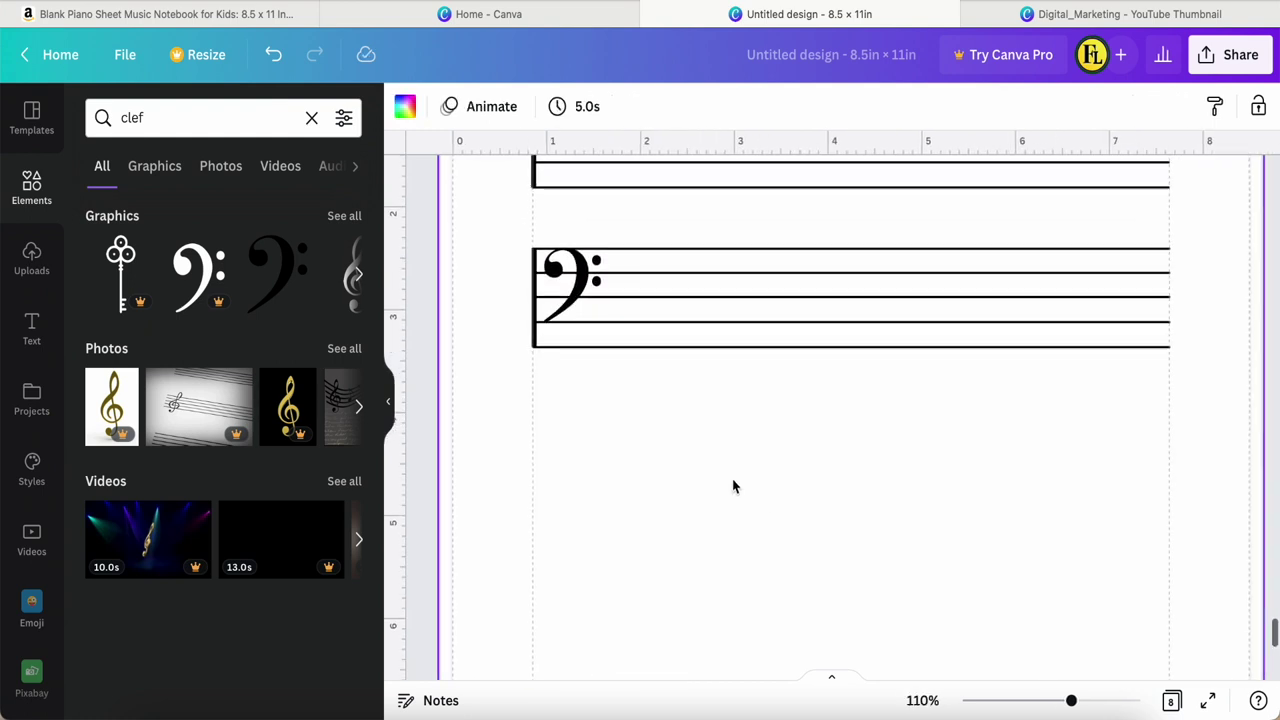
pyautogui.scroll(-5, 734, 486)
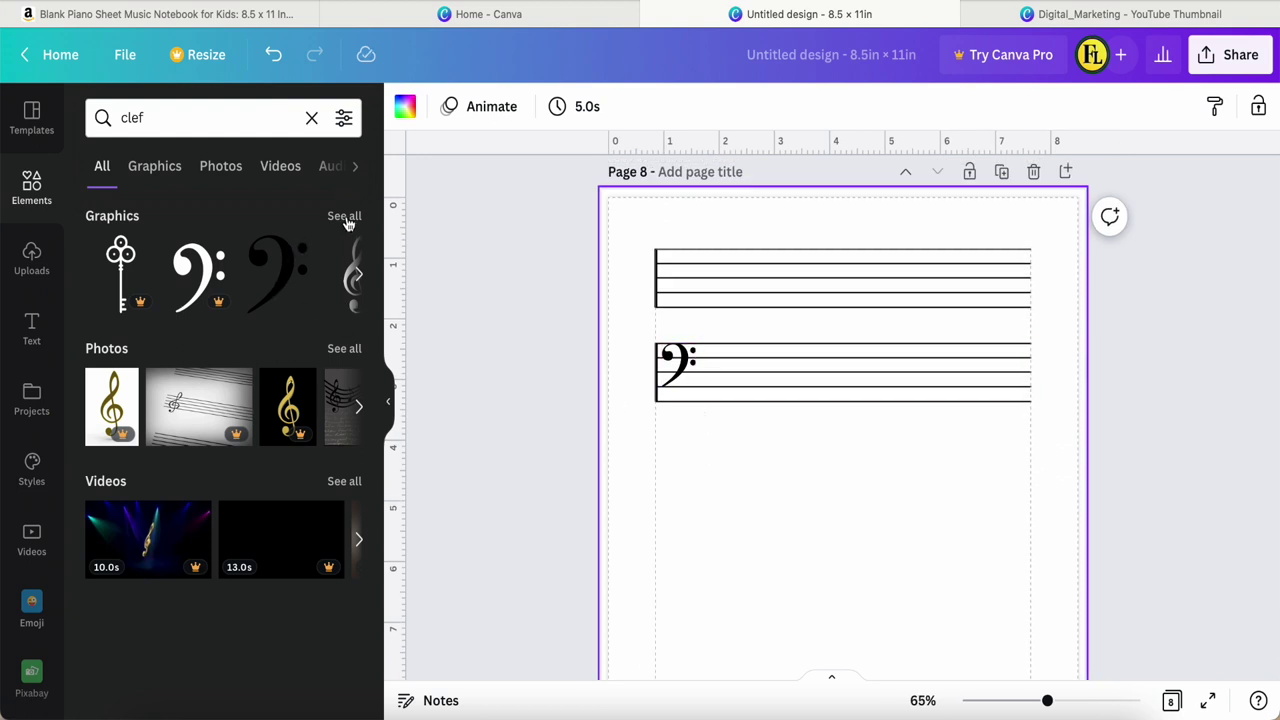
# Search Elements for 'treble icon' and add a black treble clef to the page
pyautogui.click(311, 118)
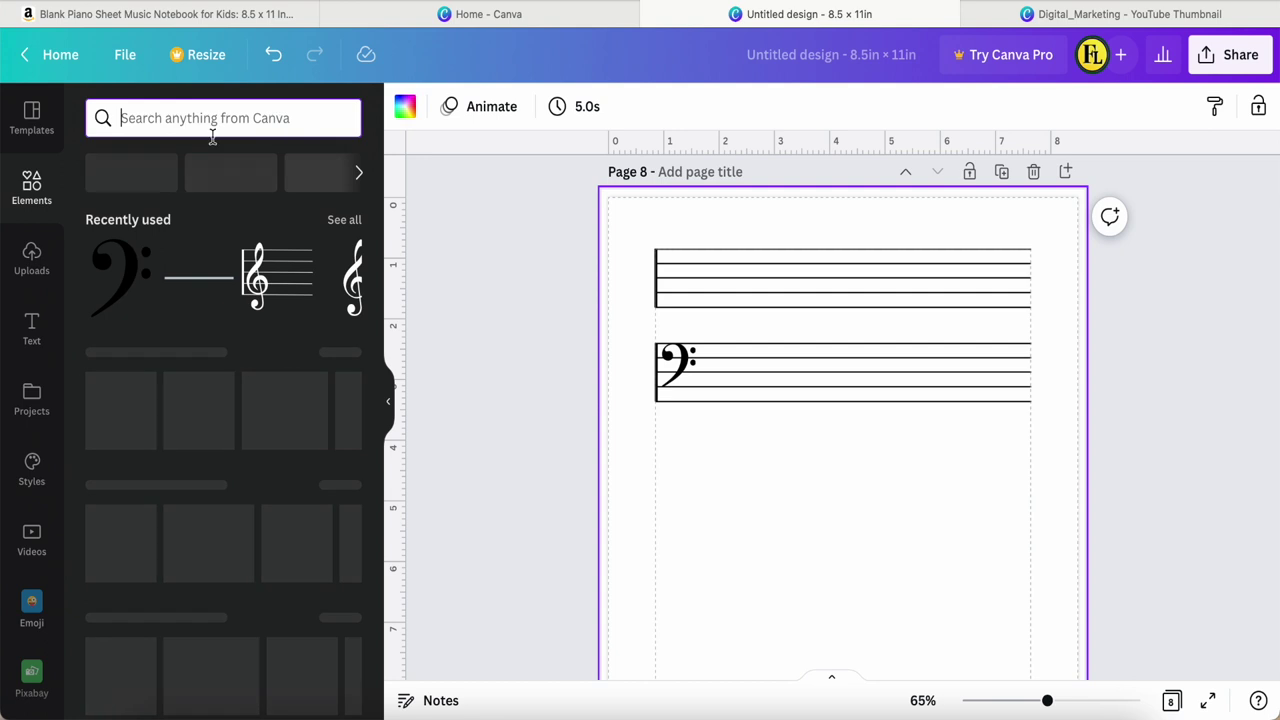
pyautogui.write('tre')
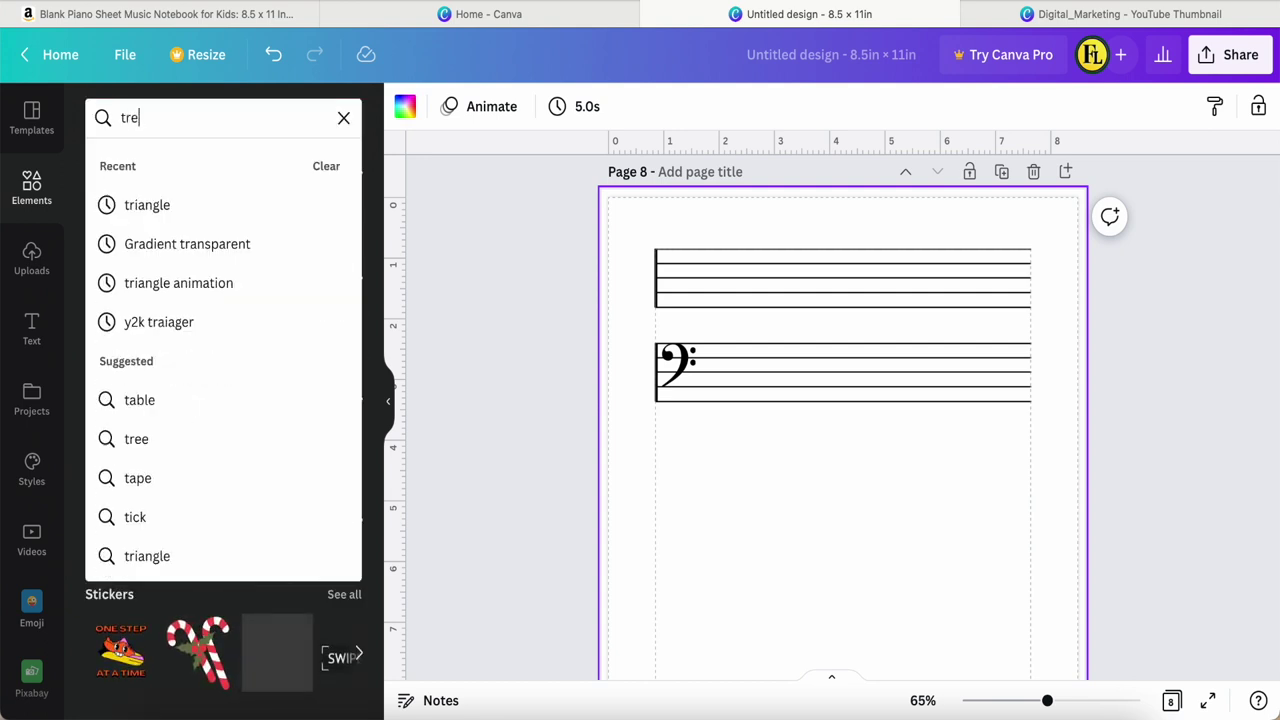
pyautogui.write('ble')
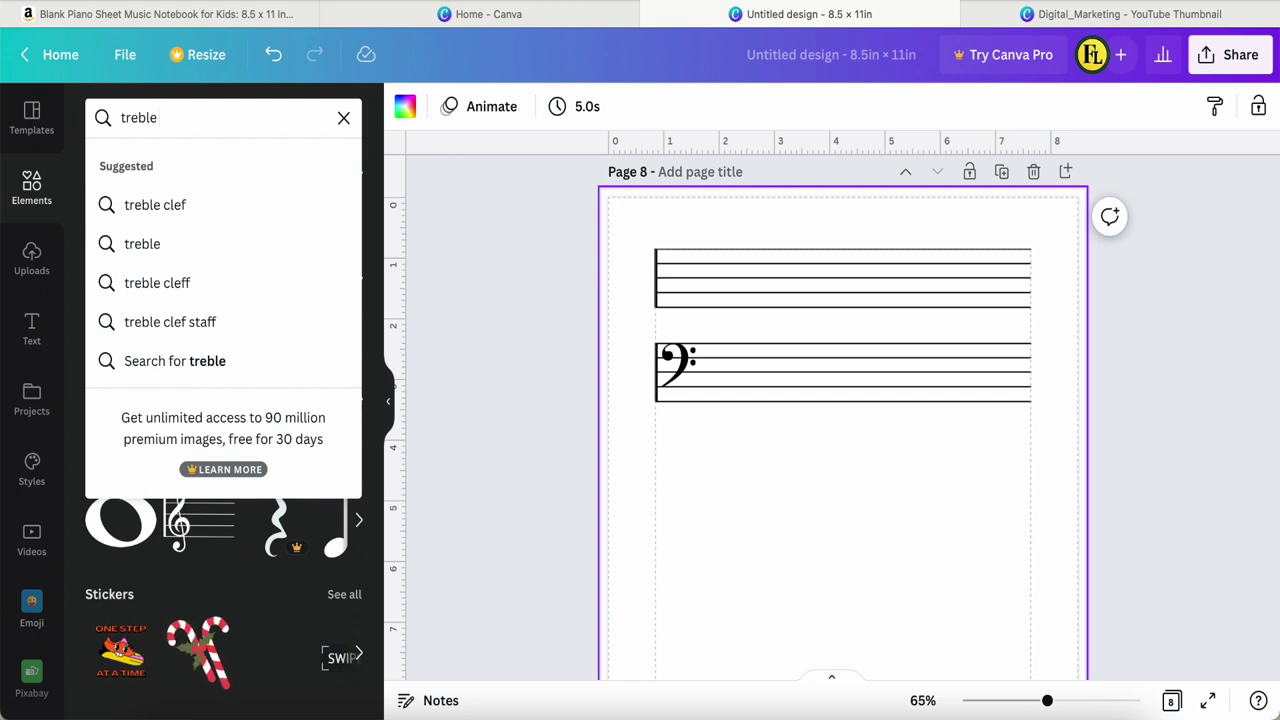
pyautogui.write(' icon')
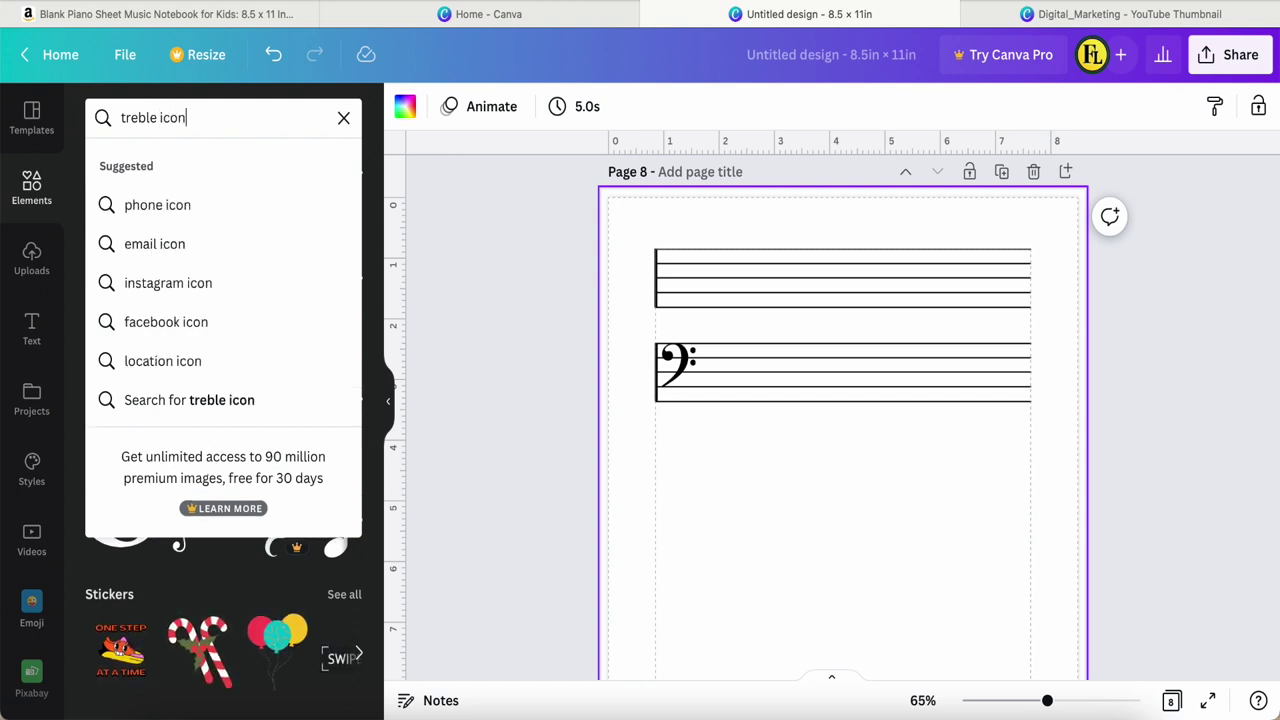
pyautogui.press('Return')
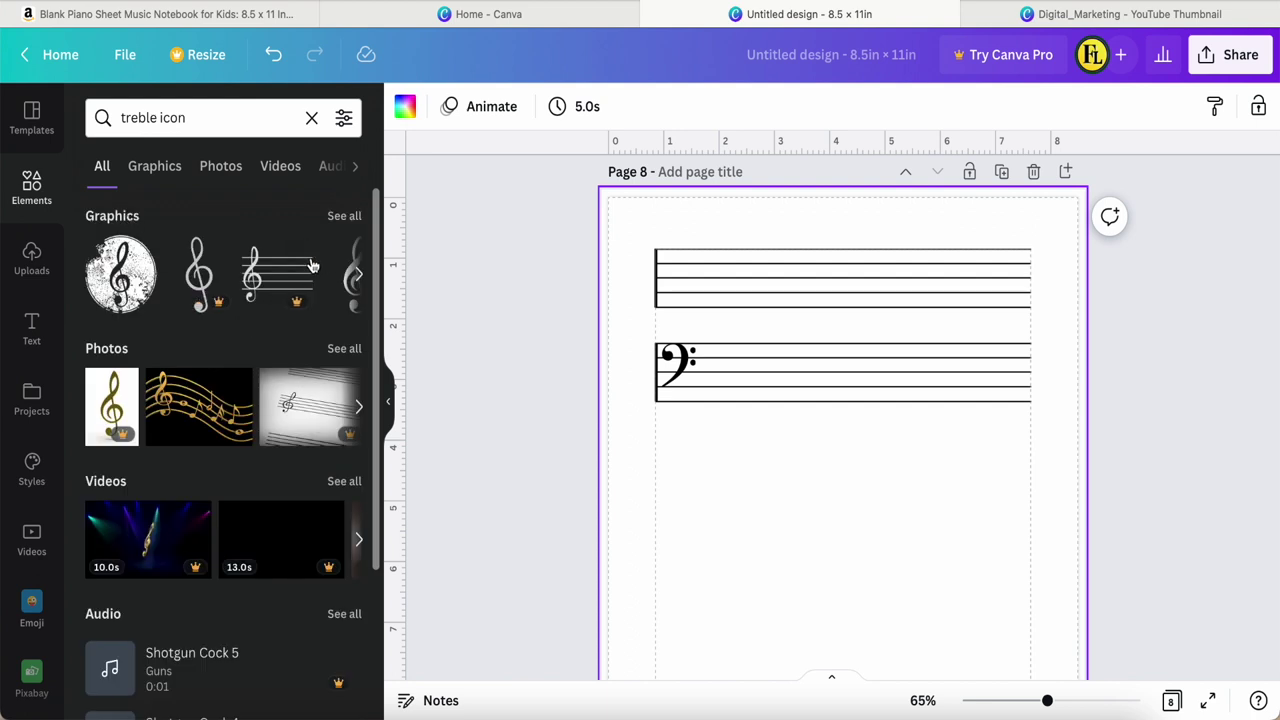
pyautogui.click(344, 217)
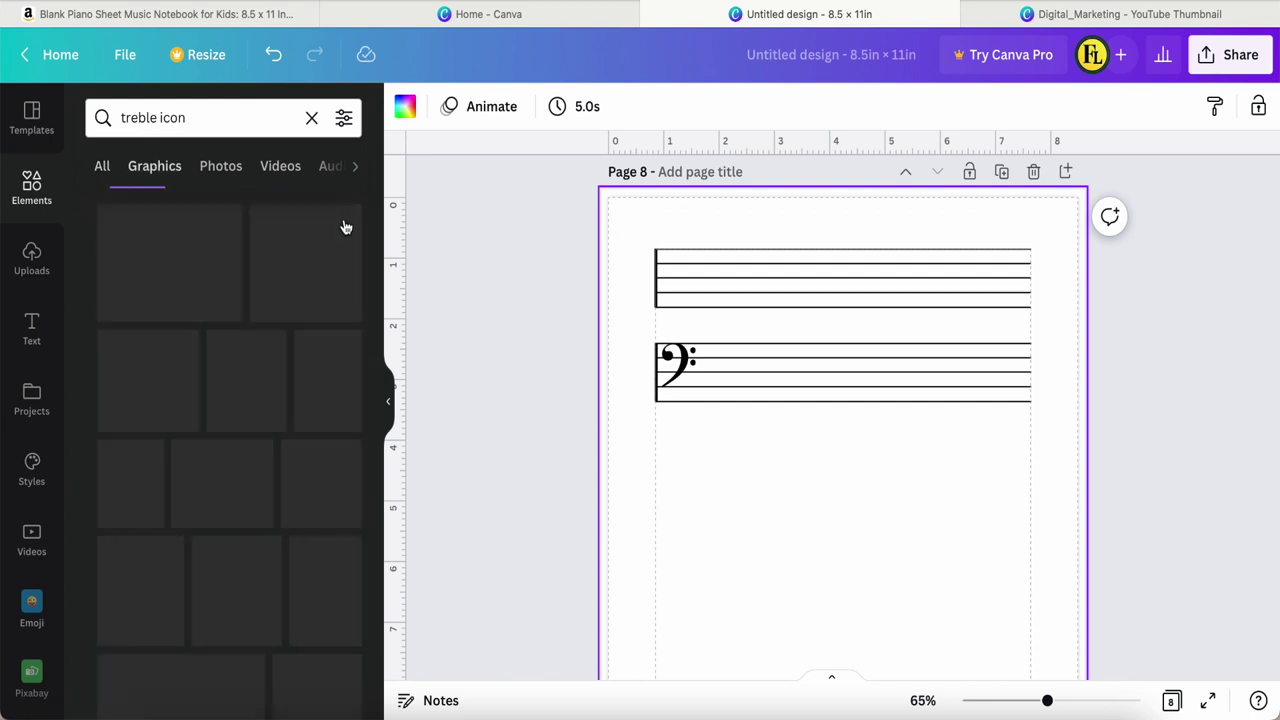
pyautogui.scroll(-1, 239, 371)
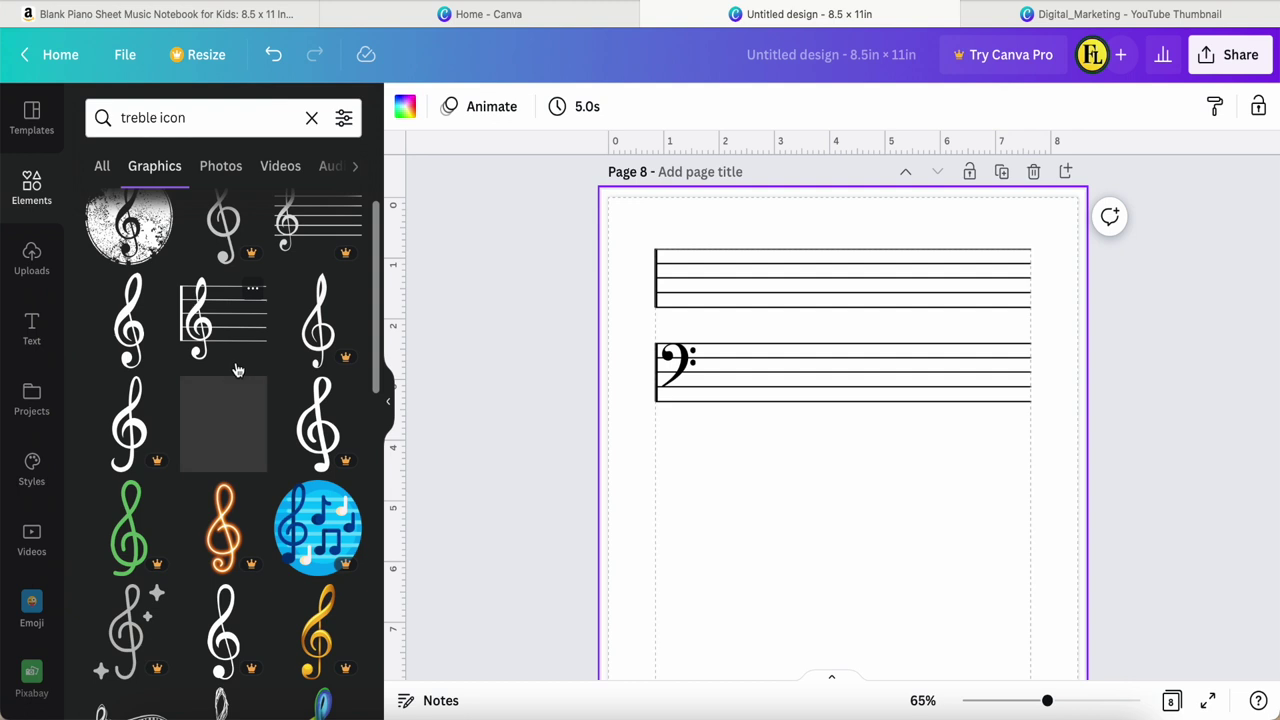
pyautogui.click(138, 336)
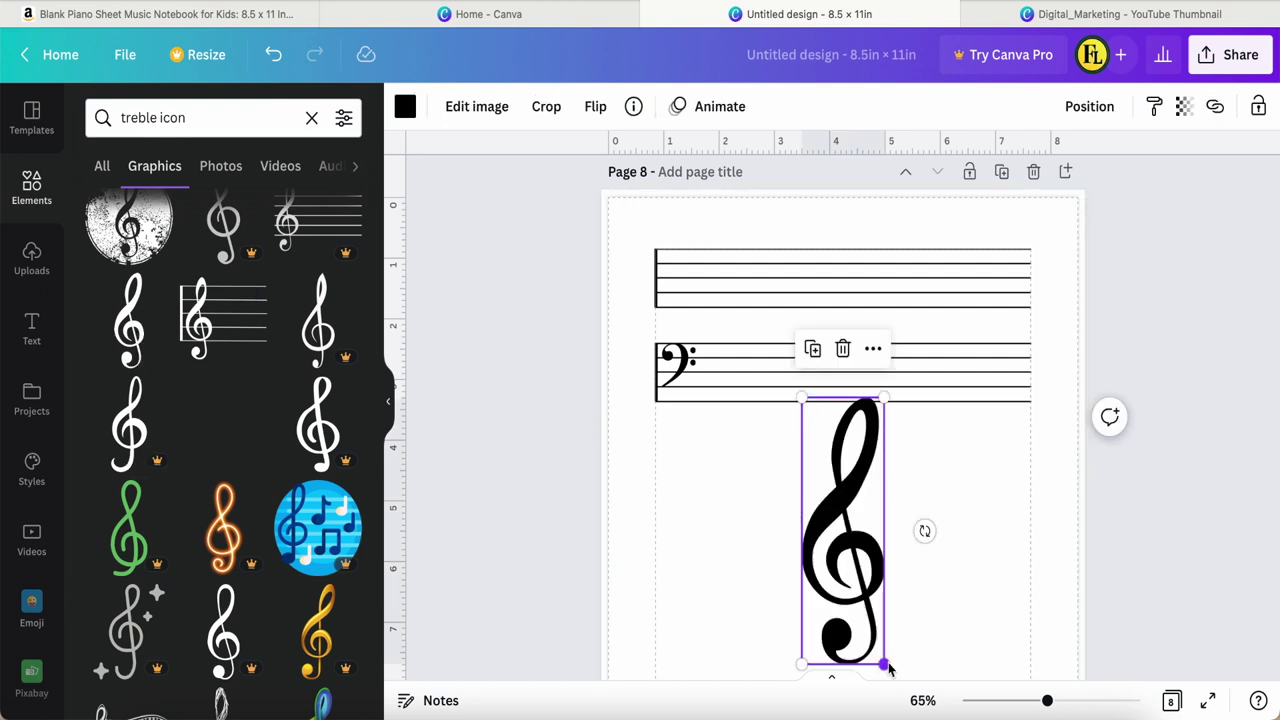
# Resize and position the treble clef so it fits the first staff's left end
pyautogui.moveTo(889, 668); pyautogui.dragTo(687, 365)
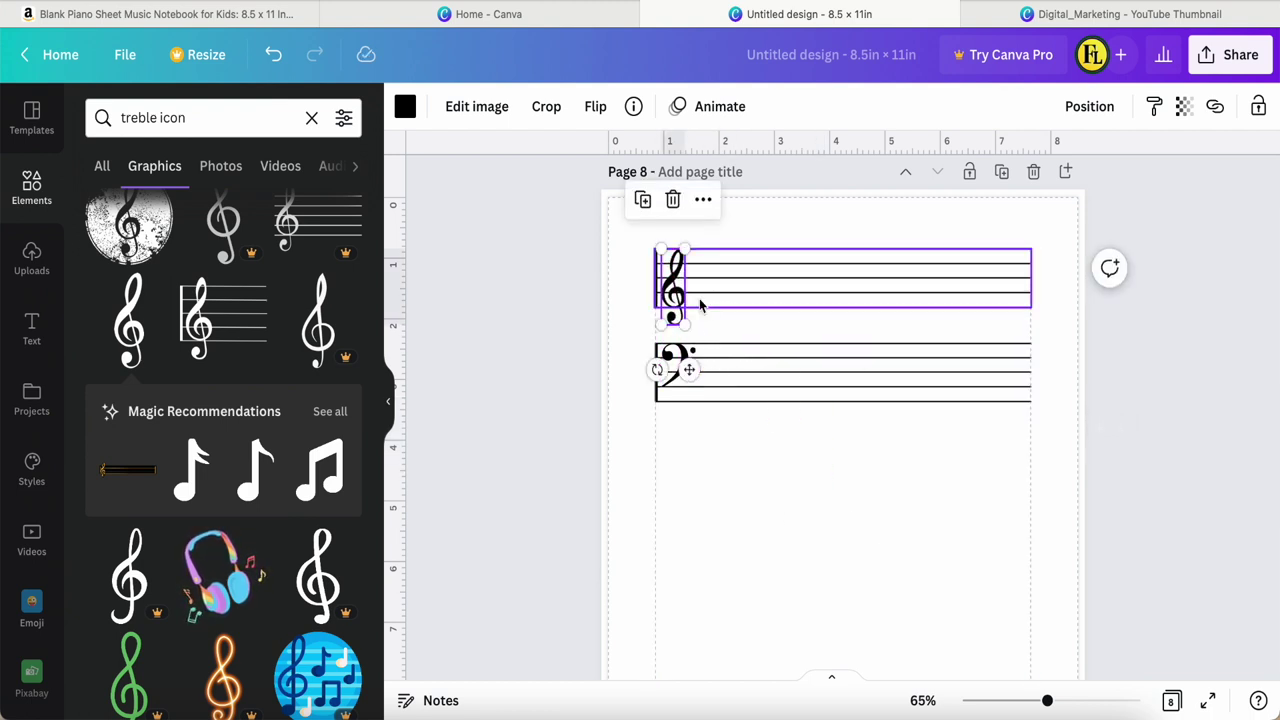
pyautogui.scroll(5, 723, 569)
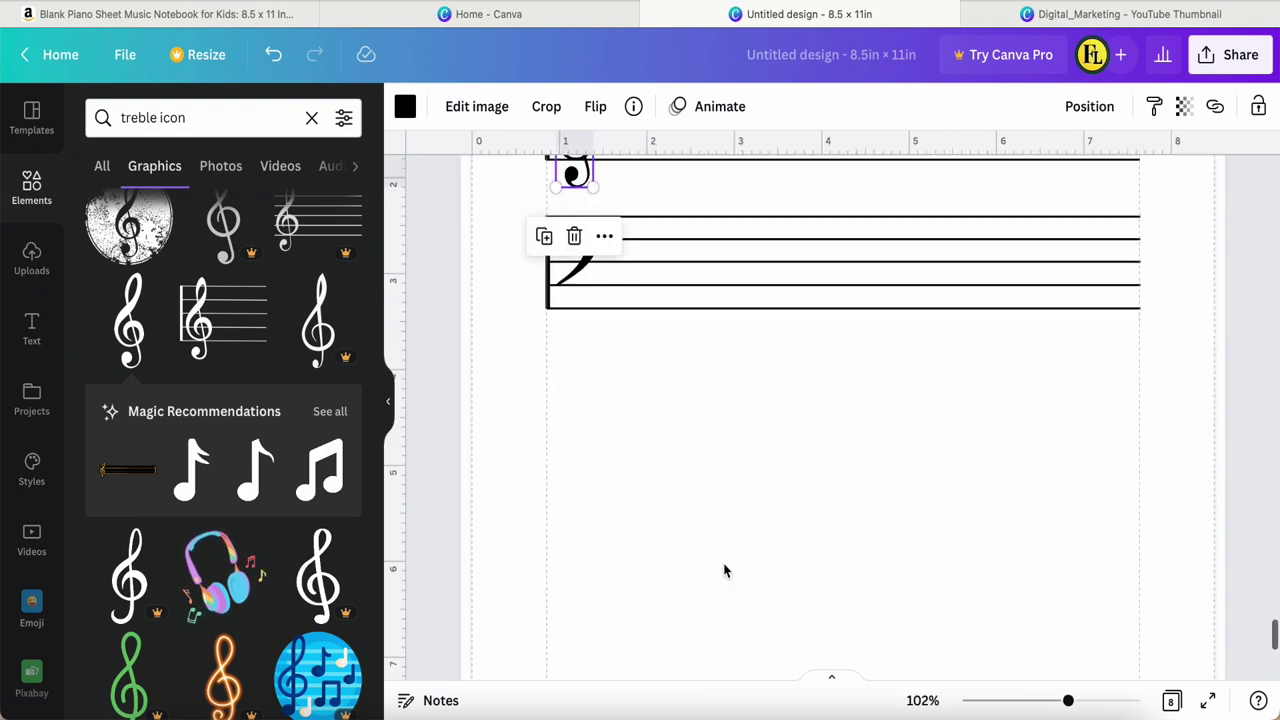
pyautogui.scroll(2, 724, 570)
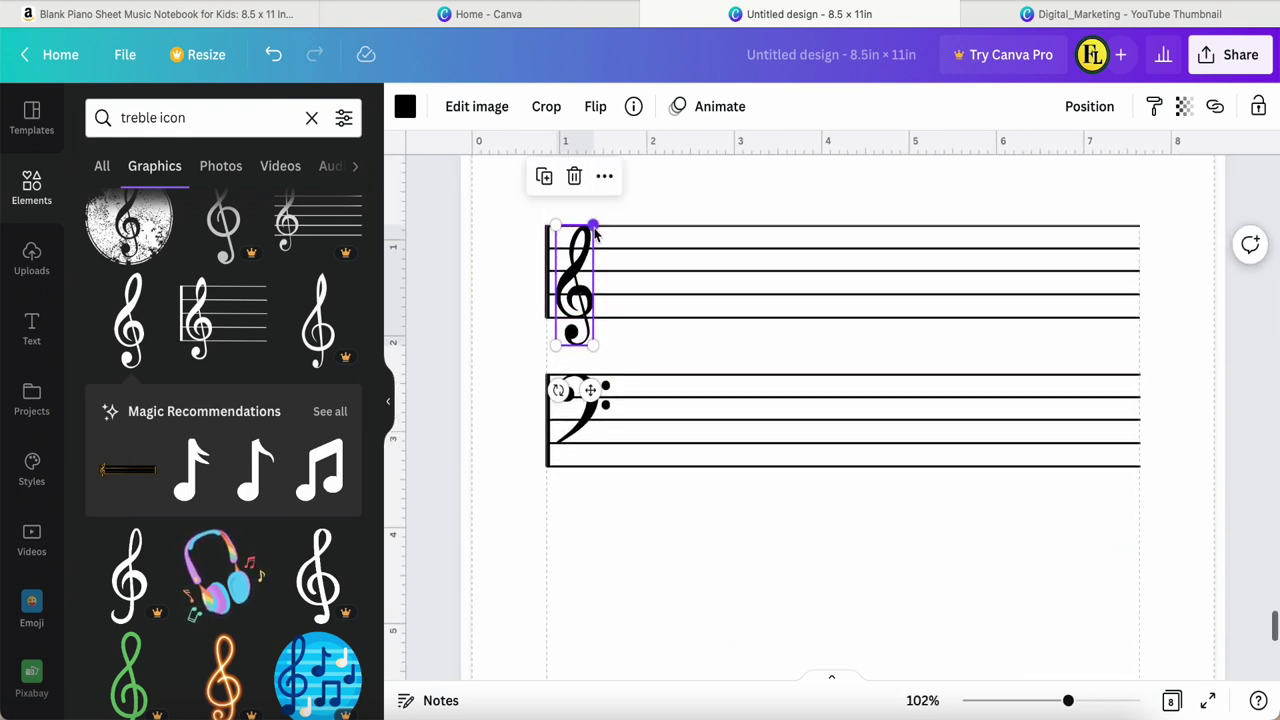
pyautogui.moveTo(597, 228); pyautogui.dragTo(597, 212)
pyautogui.press('Escape')
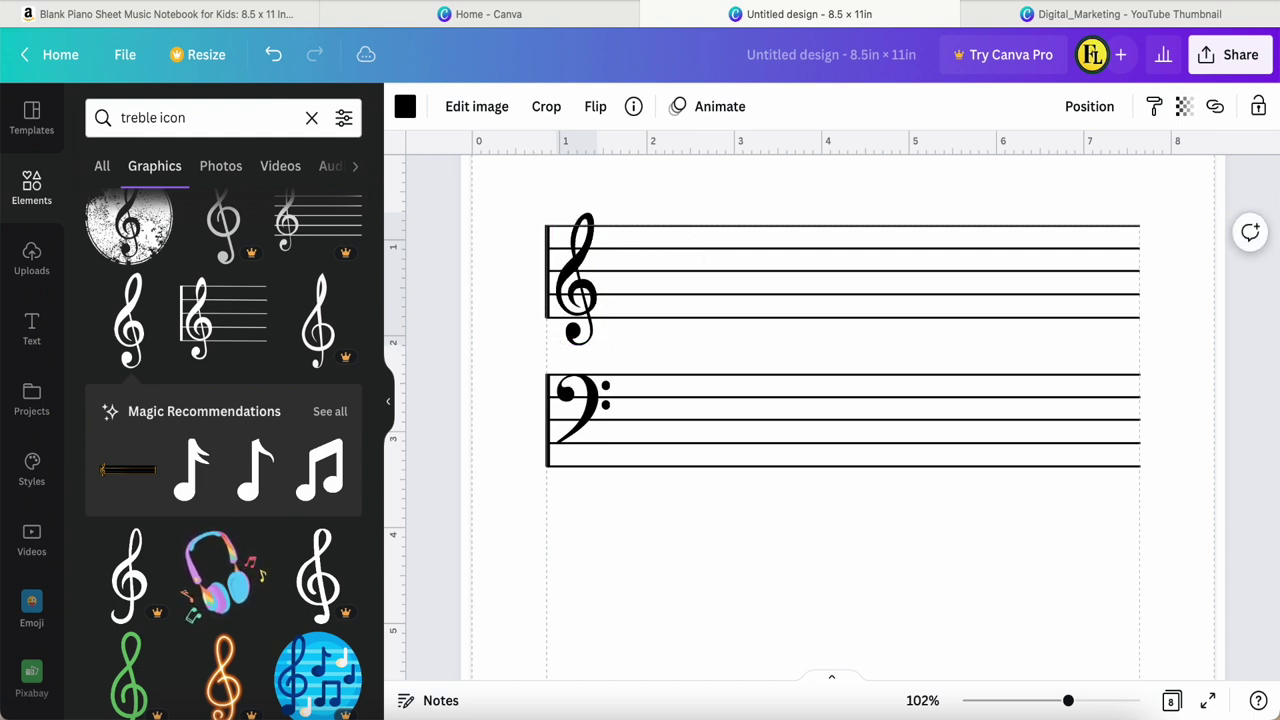
pyautogui.click(580, 305)
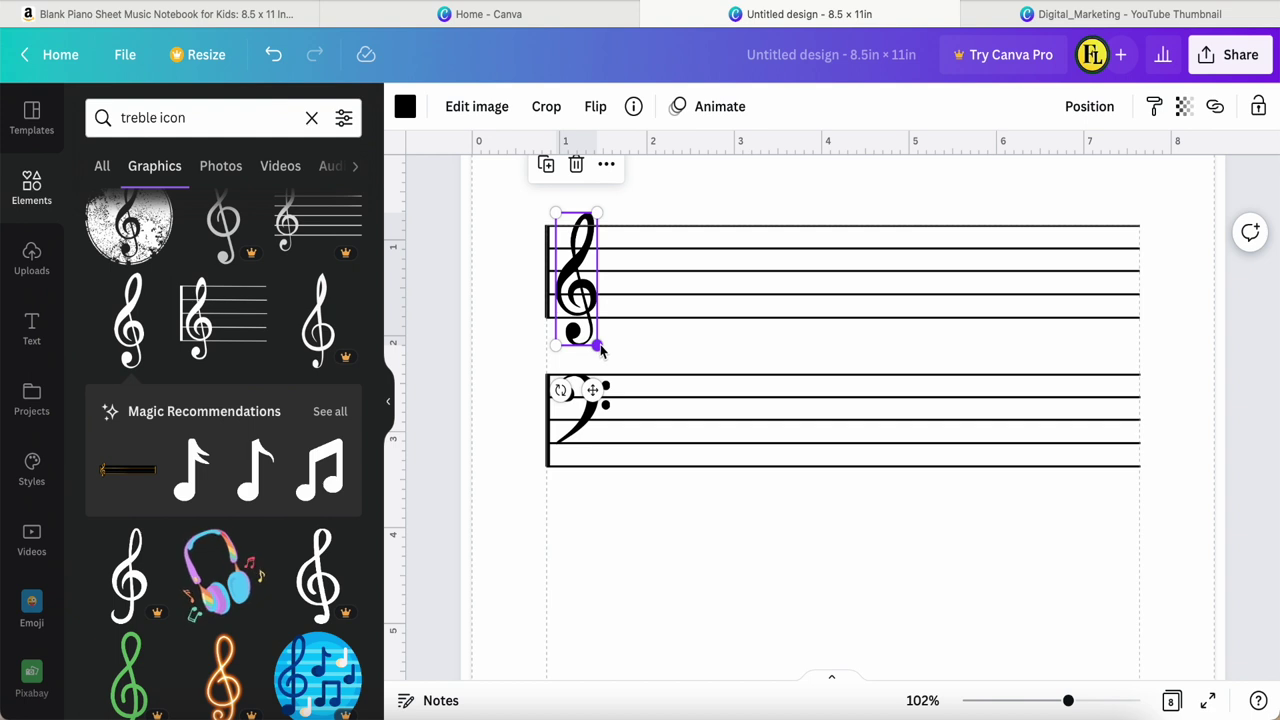
pyautogui.moveTo(601, 352); pyautogui.dragTo(600, 350)
pyautogui.click(607, 531)
pyautogui.scroll(-2, 607, 531)
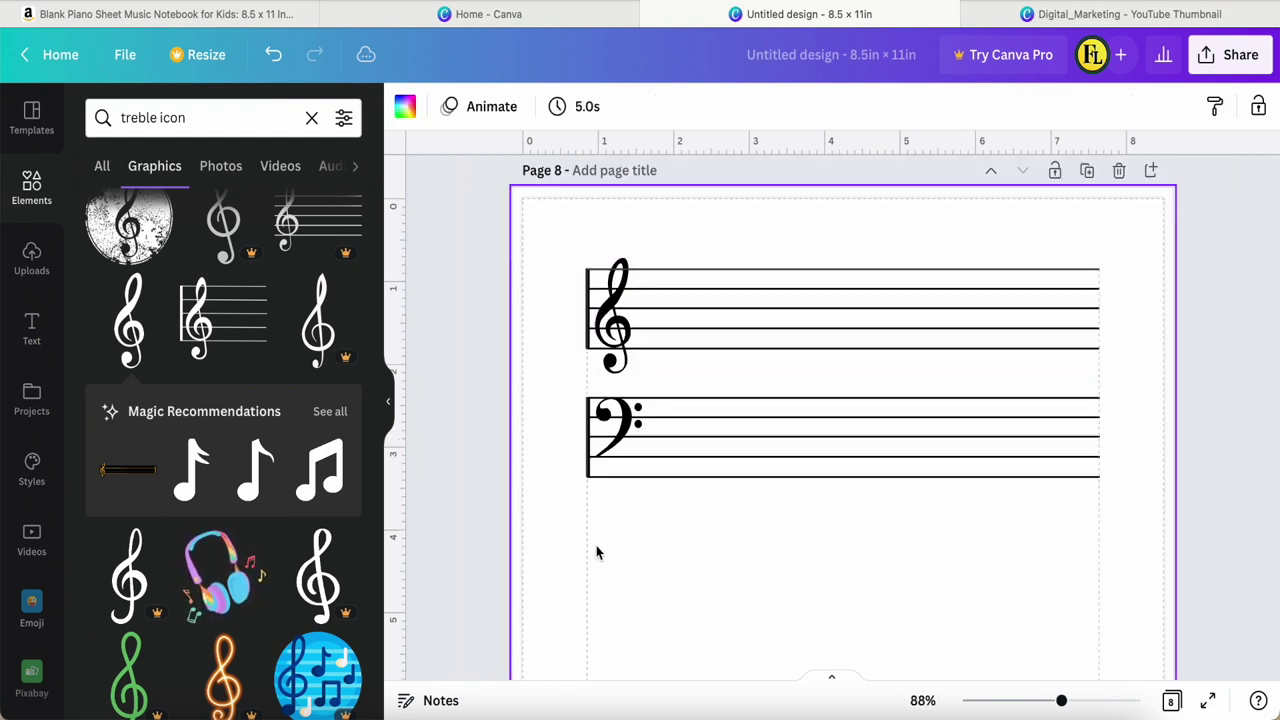
pyautogui.scroll(-2, 597, 552)
pyautogui.scroll(-1, 764, 575)
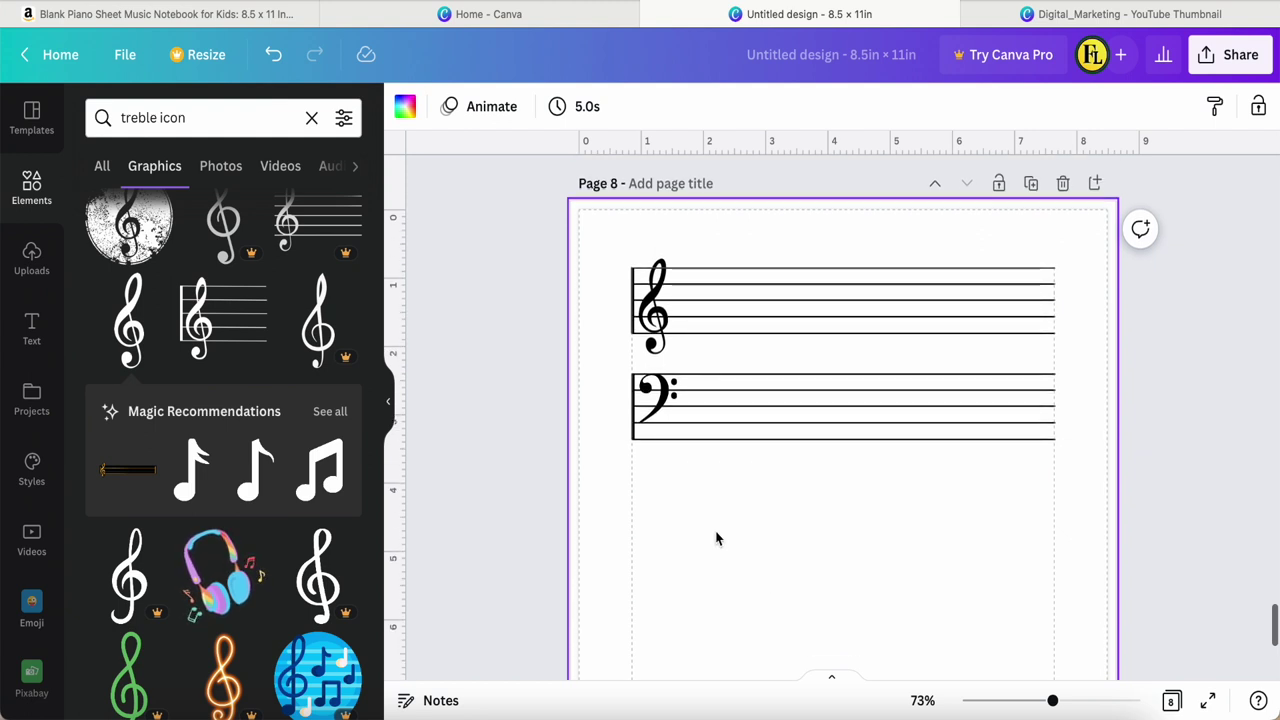
# Place a vertical ruler guide aligned with the treble clef's right edge
pyautogui.click(651, 313)
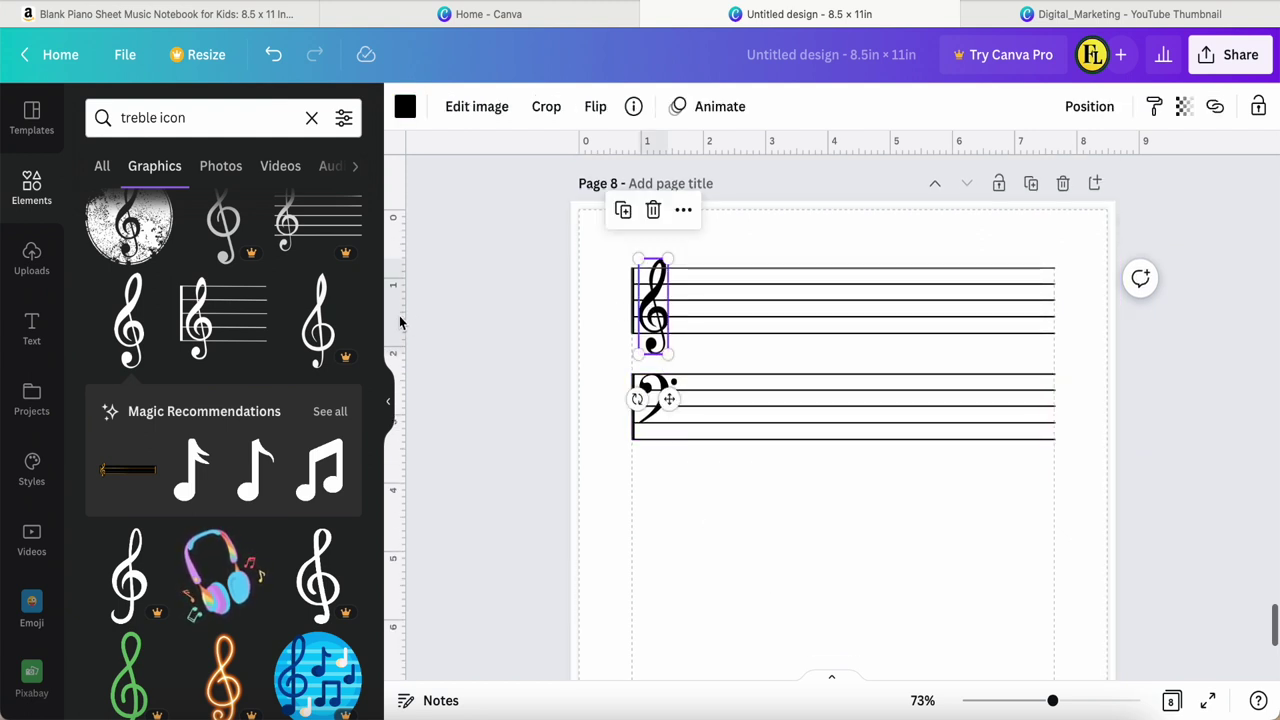
pyautogui.moveTo(415, 322); pyautogui.dragTo(671, 316)
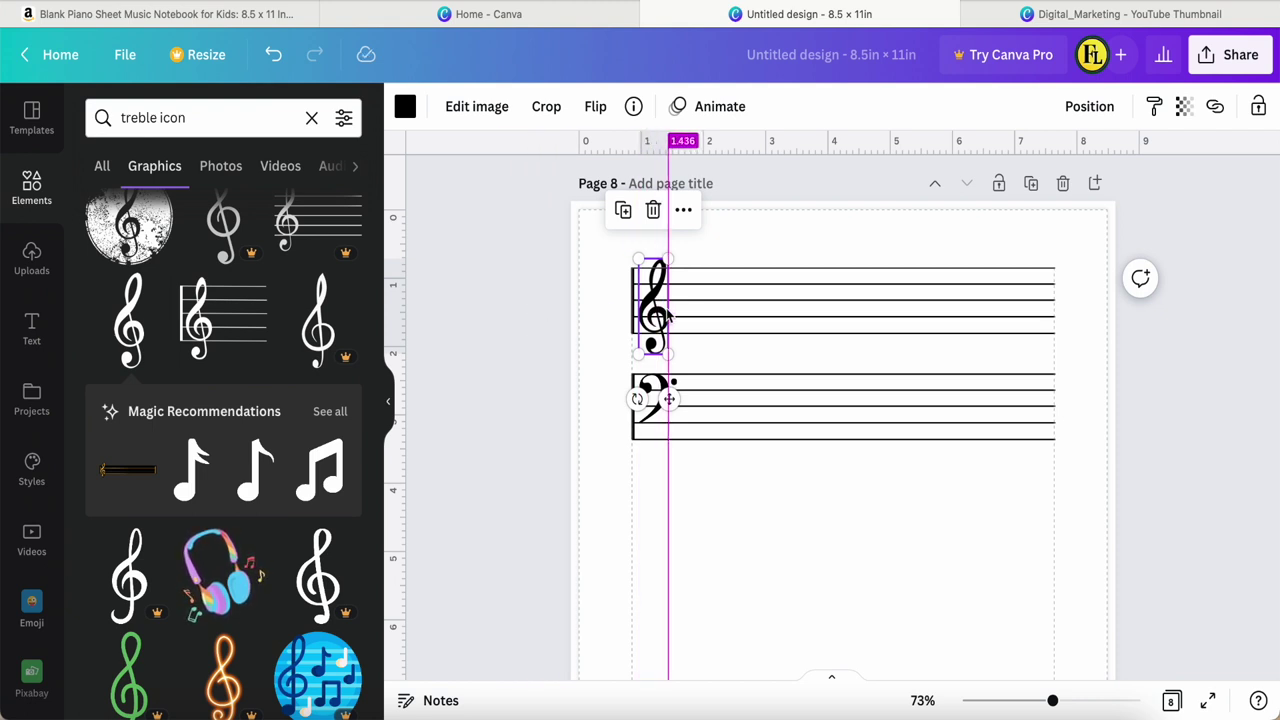
pyautogui.moveTo(671, 316); pyautogui.dragTo(669, 316)
pyautogui.click(726, 494)
# Resize the bass clef to meet the guide, then remove the guide
pyautogui.click(655, 410)
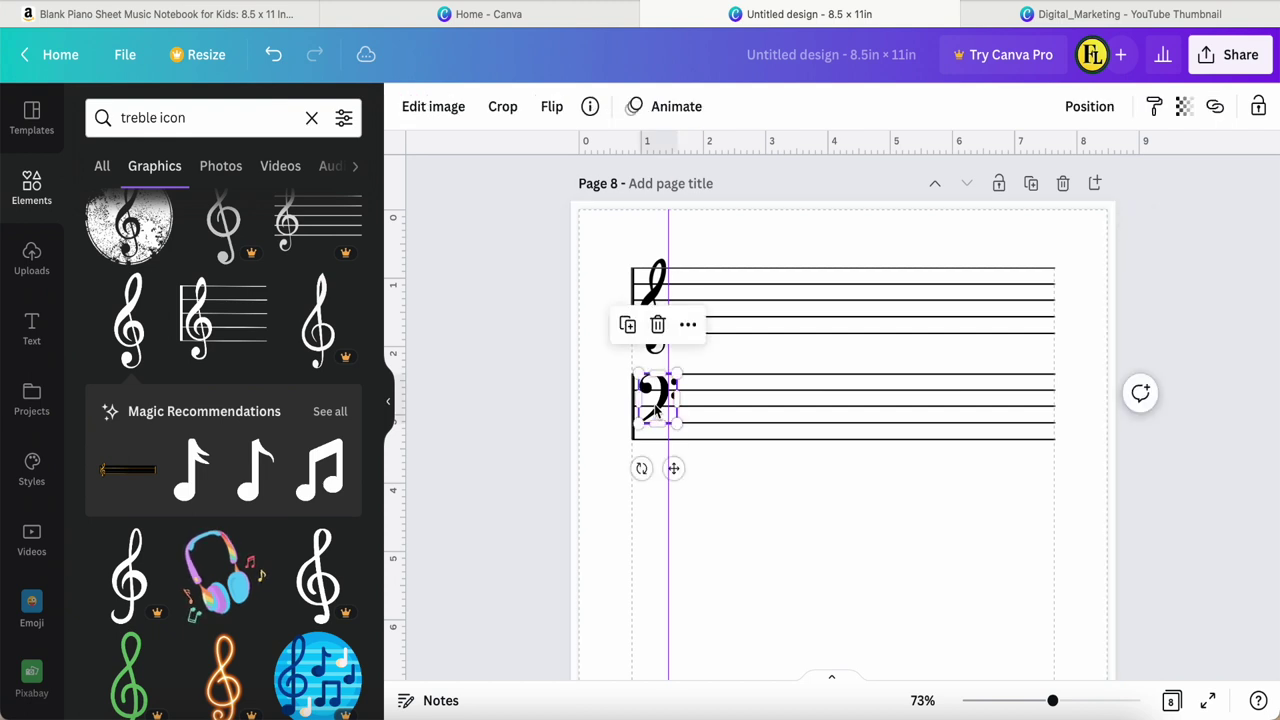
pyautogui.moveTo(678, 427); pyautogui.dragTo(656, 432)
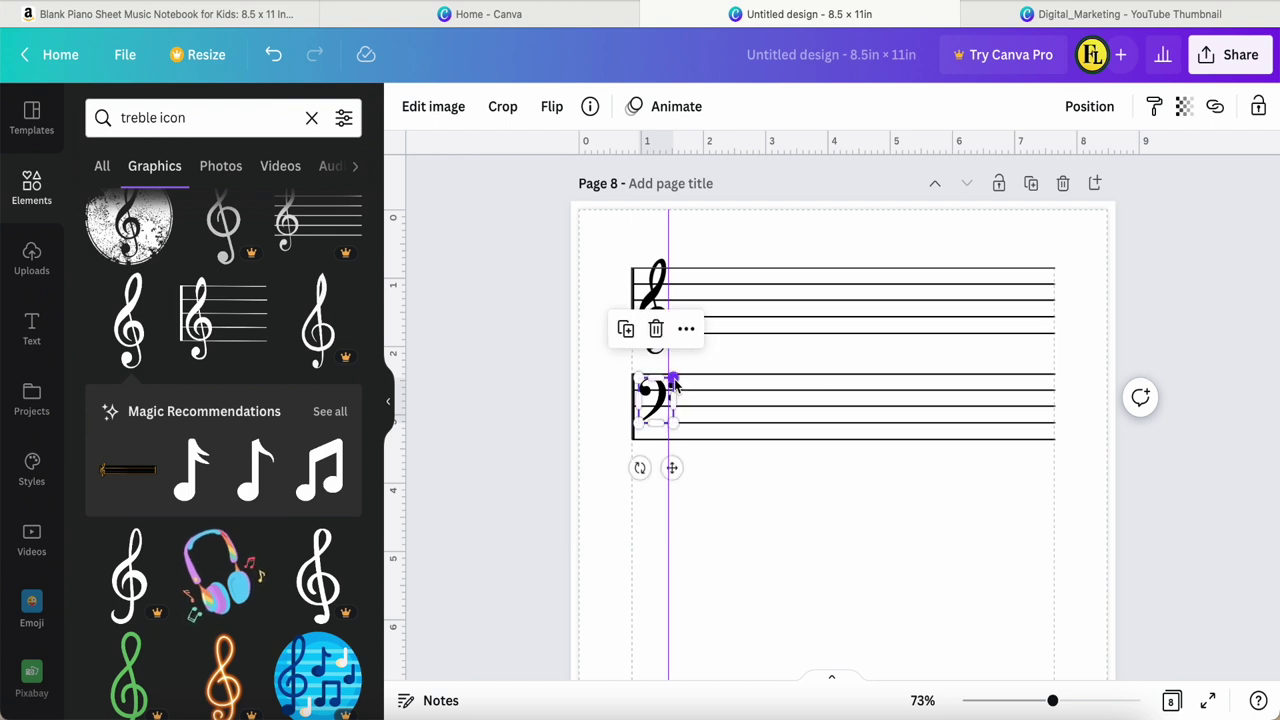
pyautogui.moveTo(674, 381); pyautogui.dragTo(677, 371)
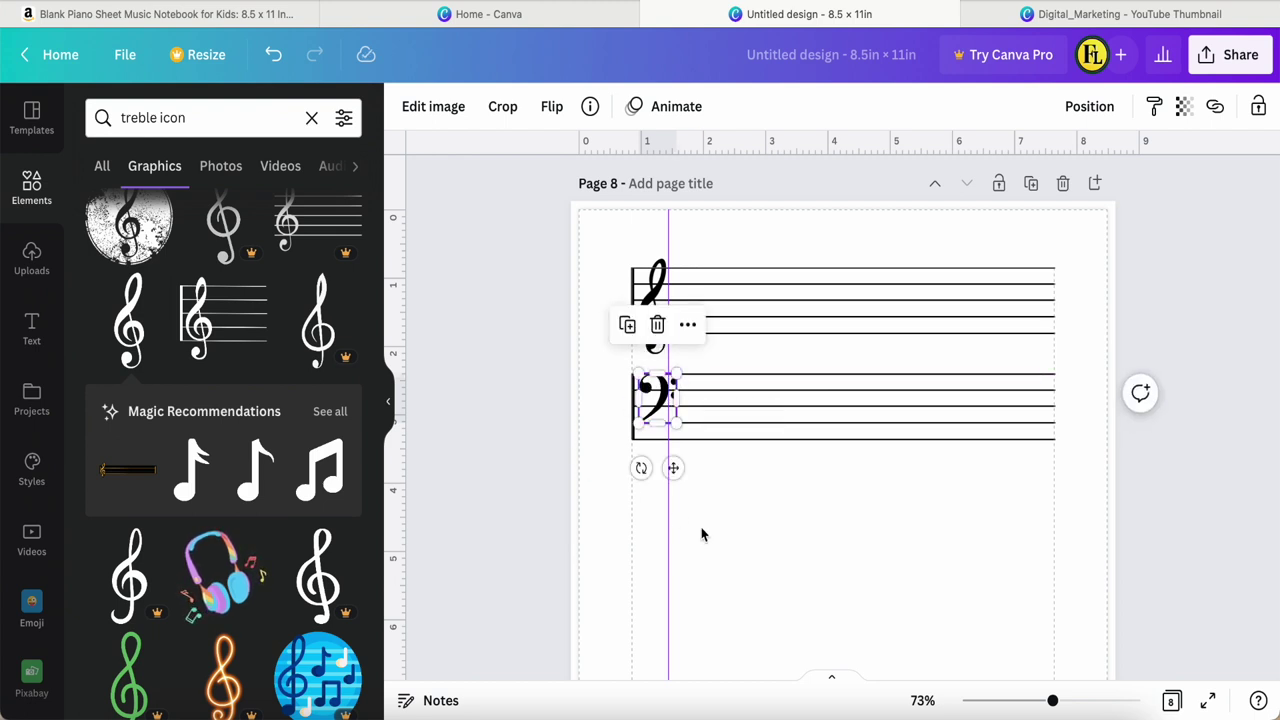
pyautogui.click(671, 544)
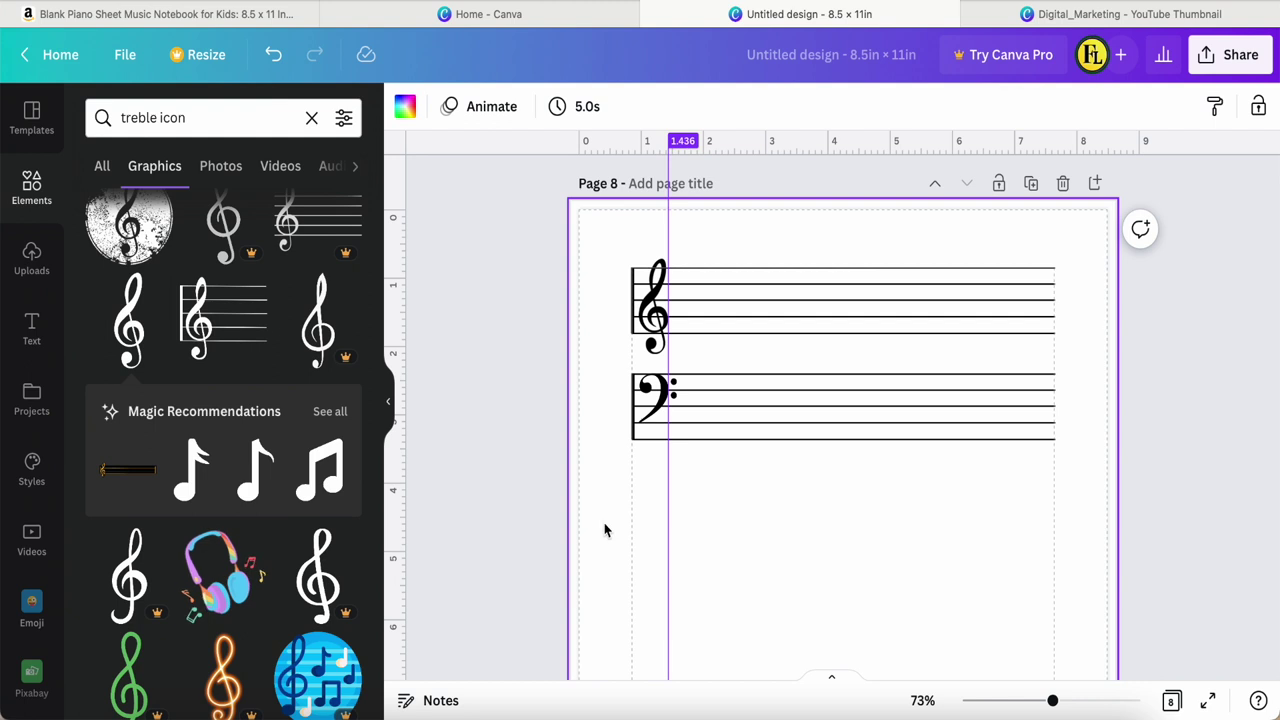
pyautogui.moveTo(604, 530); pyautogui.dragTo(397, 509)
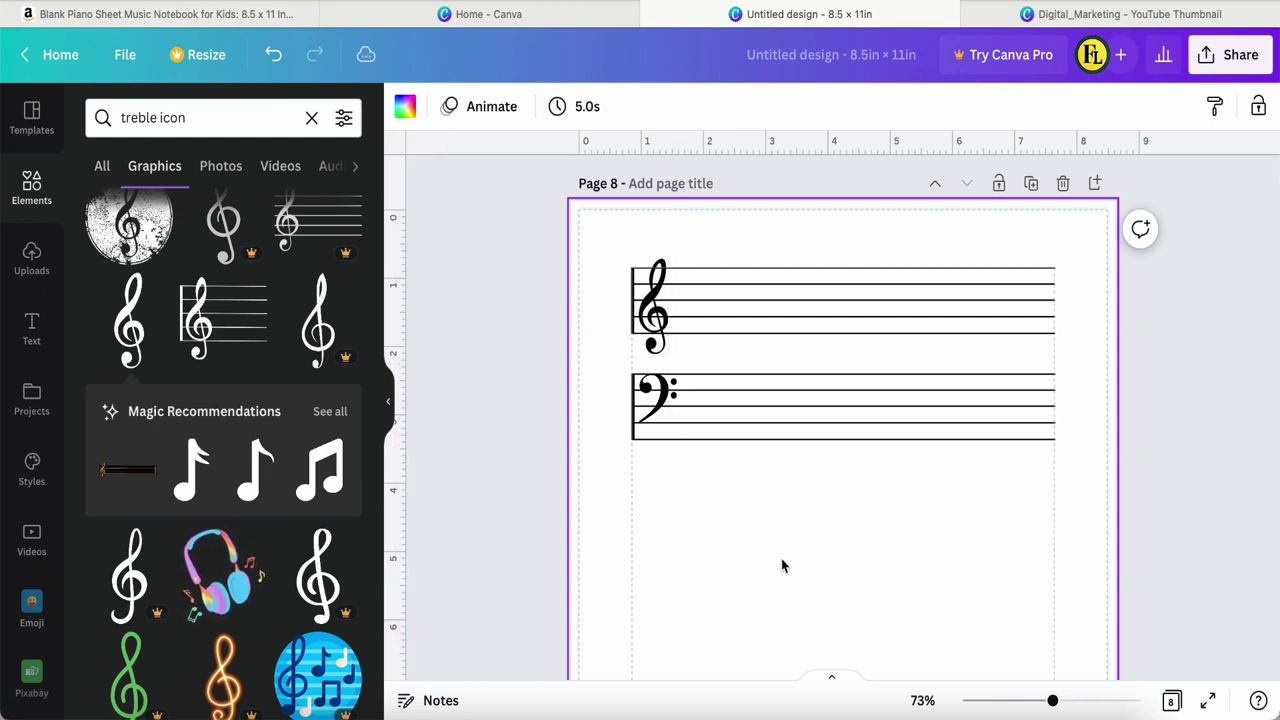
pyautogui.scroll(1, 781, 558)
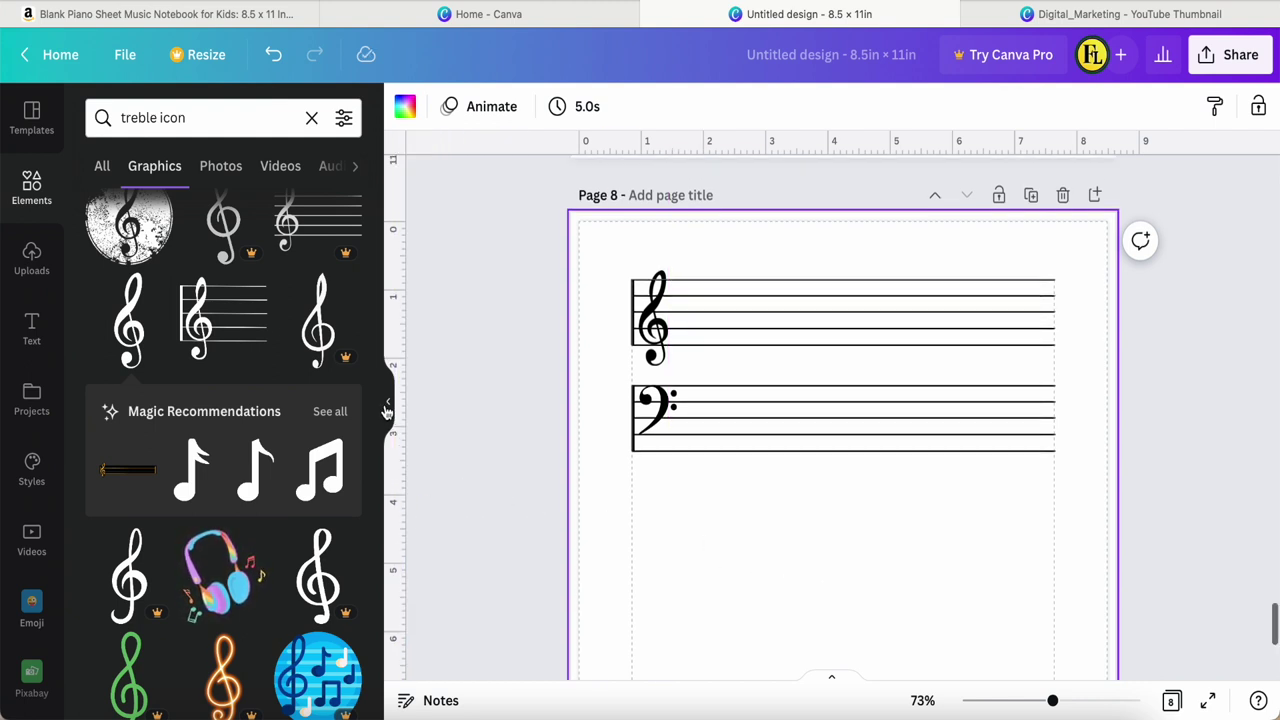
pyautogui.scroll(-2, 745, 560)
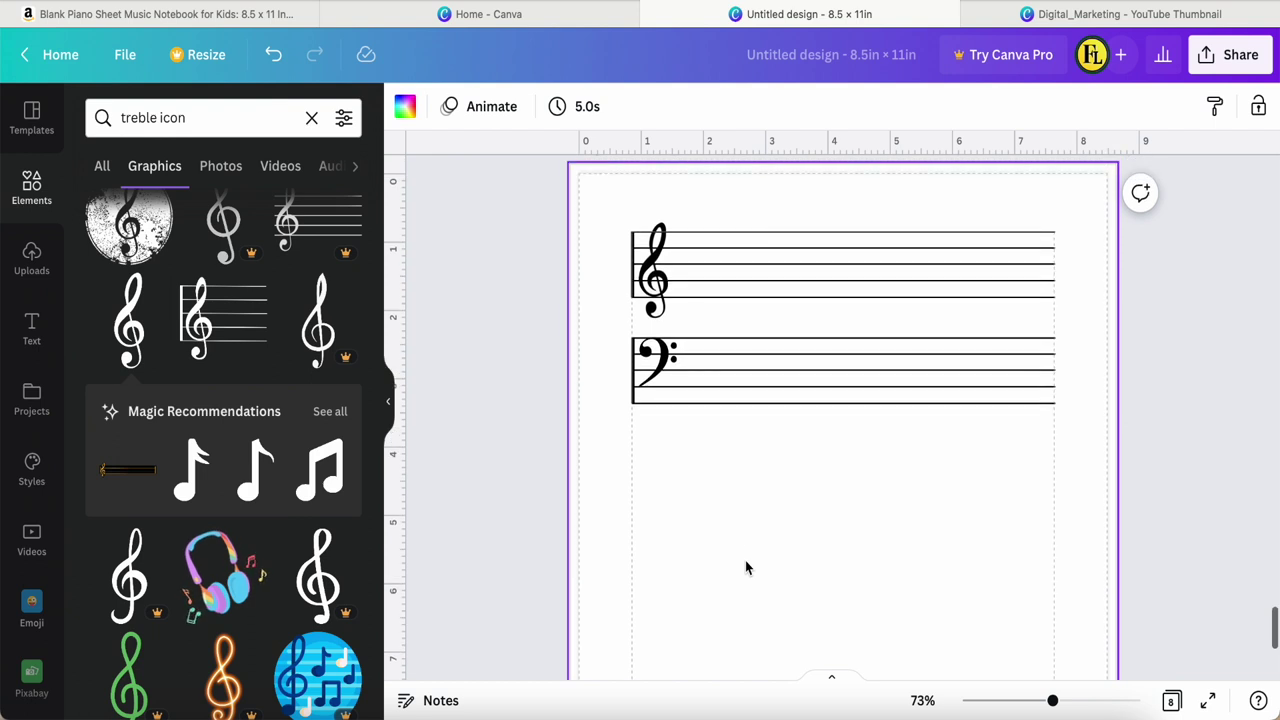
# Add the curly brace graphic from Recently used elements and check its details
pyautogui.click(311, 119)
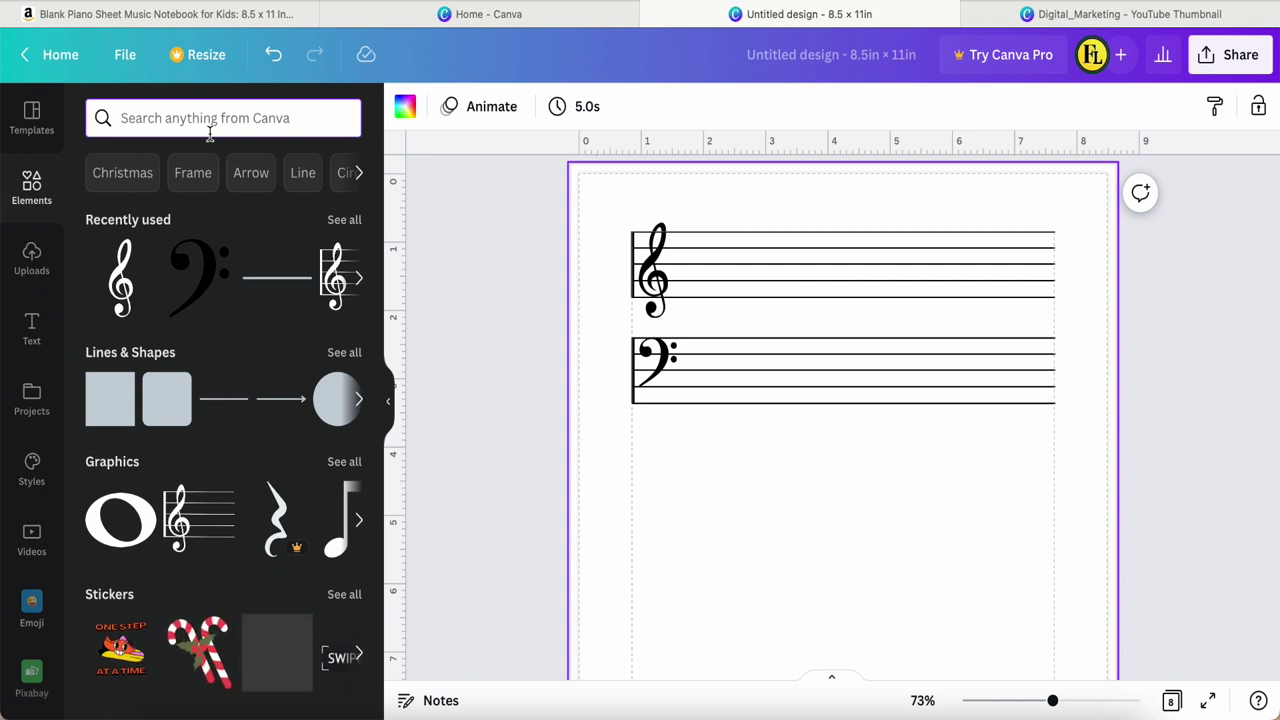
pyautogui.click(344, 220)
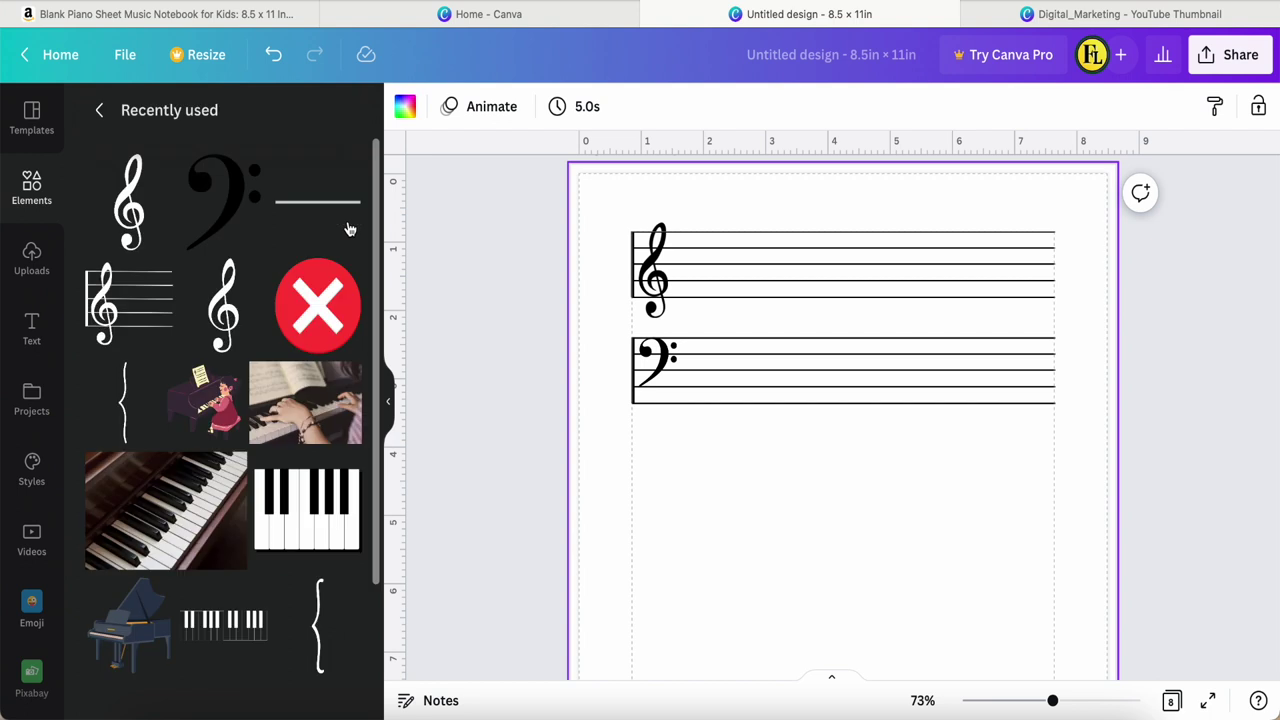
pyautogui.click(117, 405)
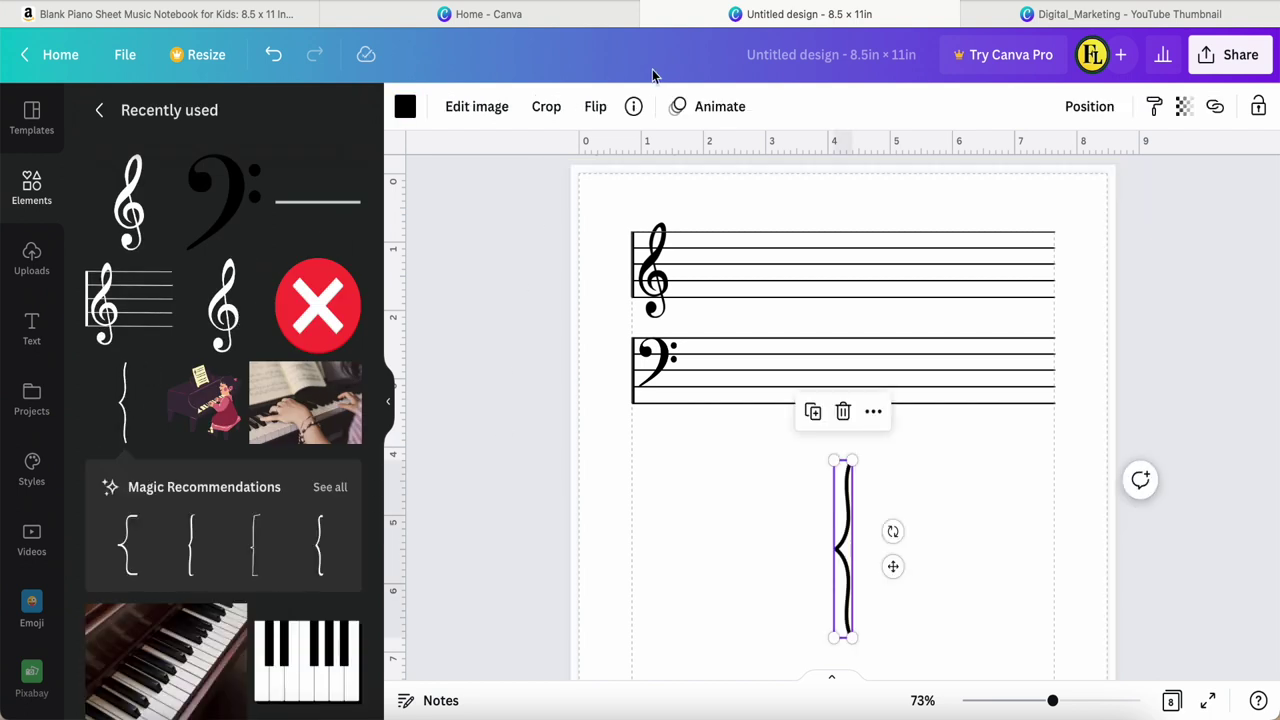
pyautogui.click(633, 106)
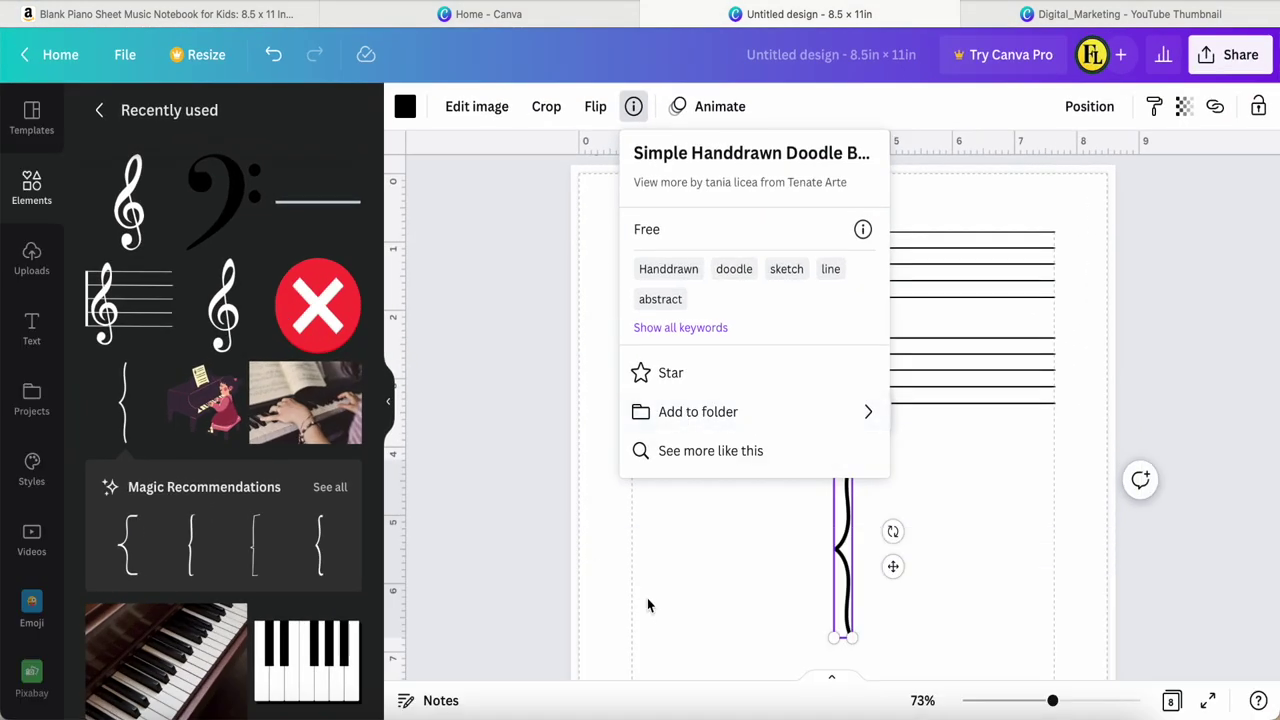
pyautogui.click(647, 605)
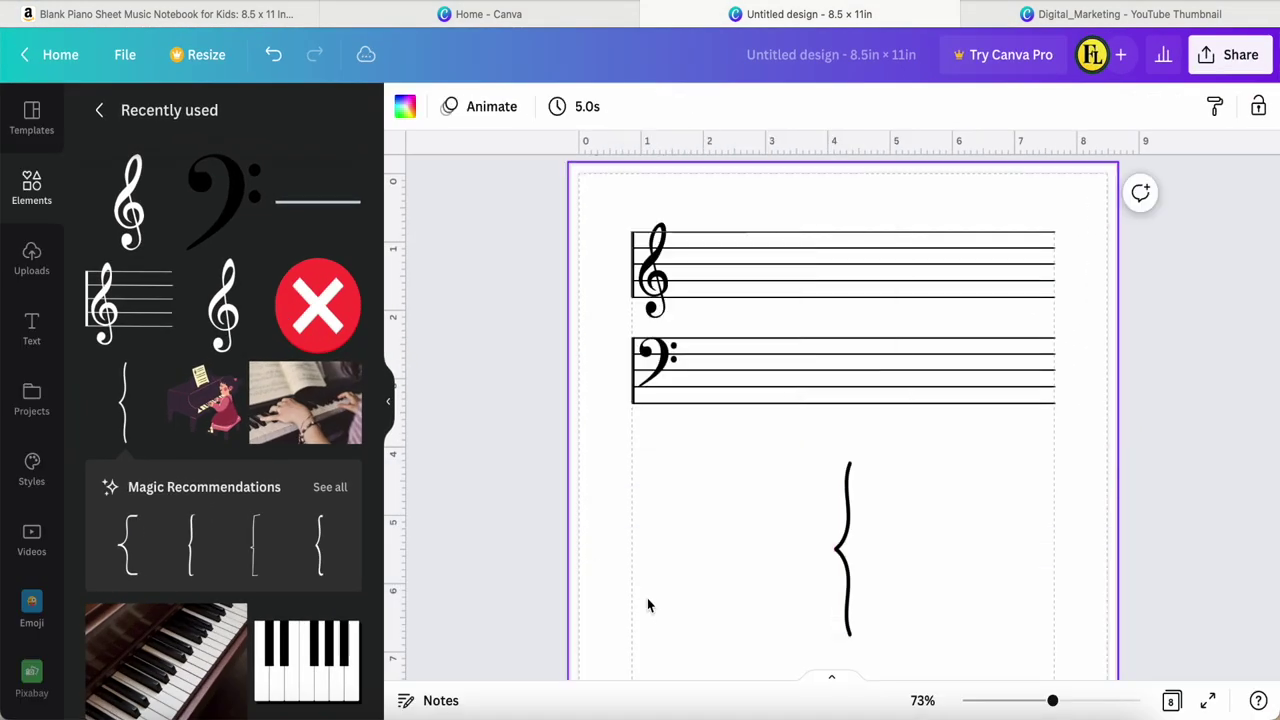
# Move the curly brace left of both staves and size it to span them
pyautogui.click(849, 566)
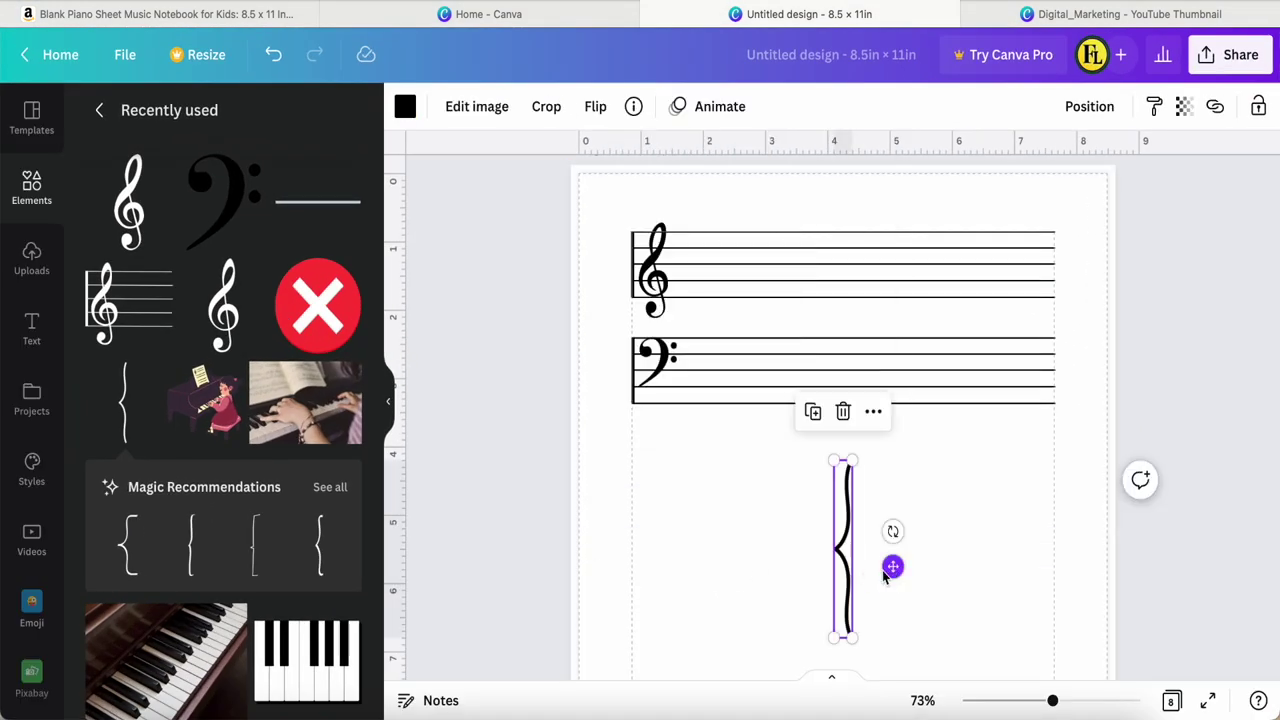
pyautogui.moveTo(884, 572); pyautogui.dragTo(661, 347)
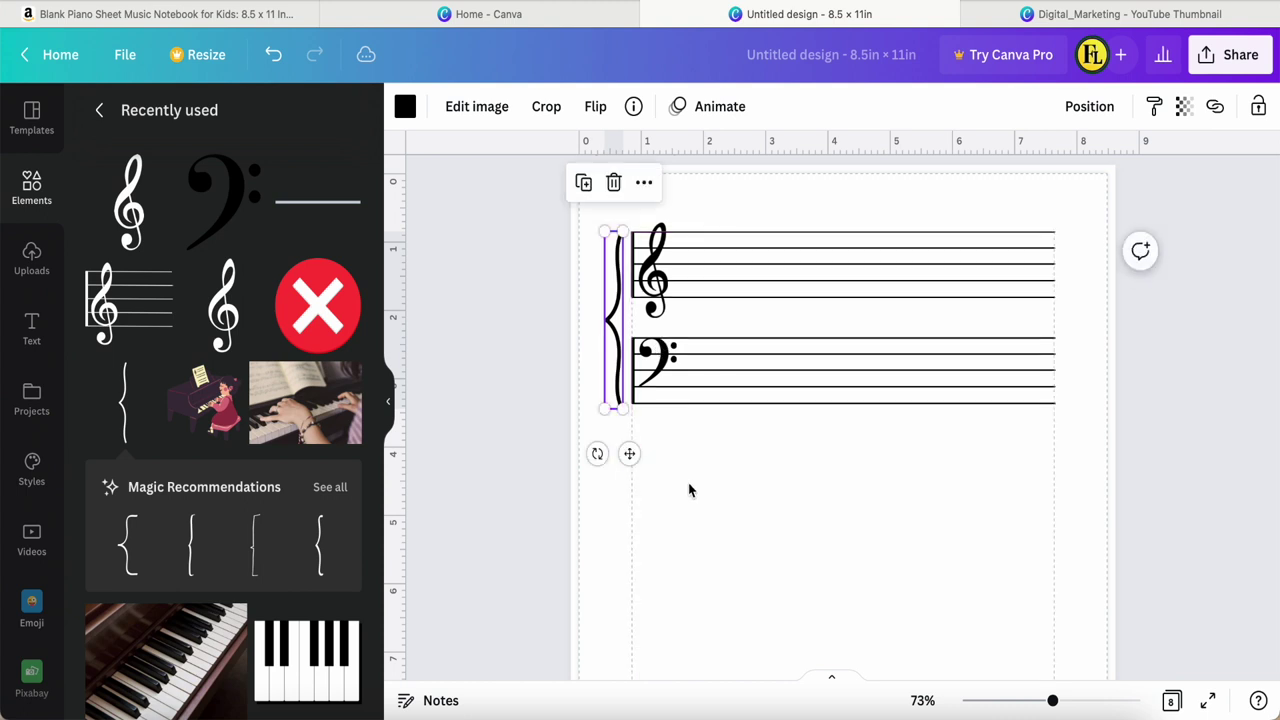
pyautogui.moveTo(624, 412); pyautogui.dragTo(623, 409)
pyautogui.click(743, 509)
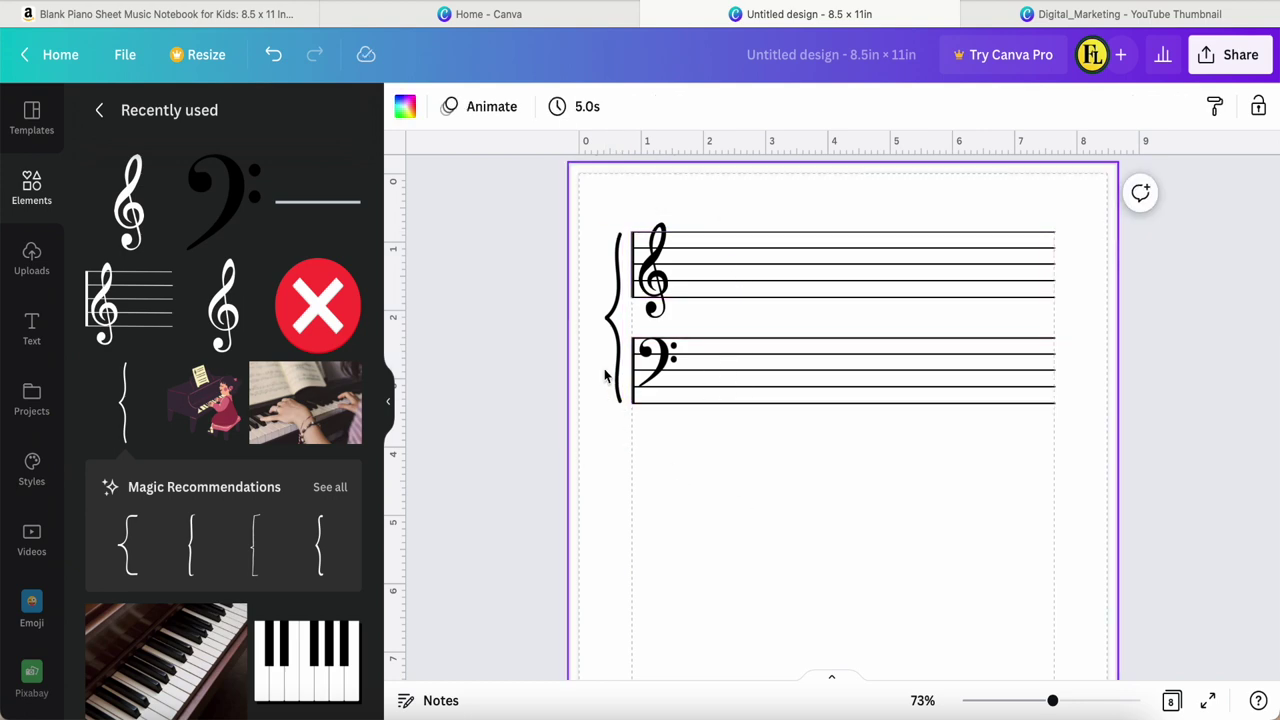
pyautogui.click(228, 12)
# Reset the Amazon reference page to normal size and return to Canva
pyautogui.keyDown('ctrl'); pyautogui.scroll(5, 120, 397); pyautogui.keyUp('ctrl')
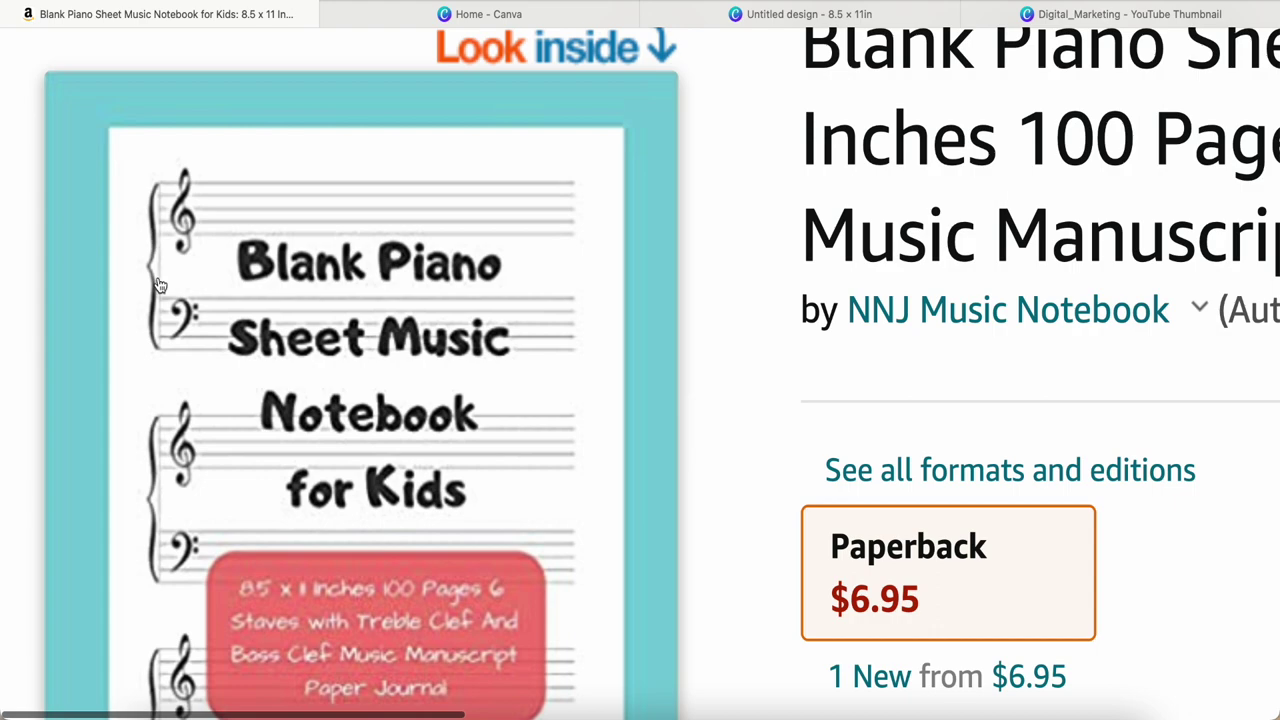
pyautogui.hotkey('ctrl', '0')
pyautogui.click(838, 16)
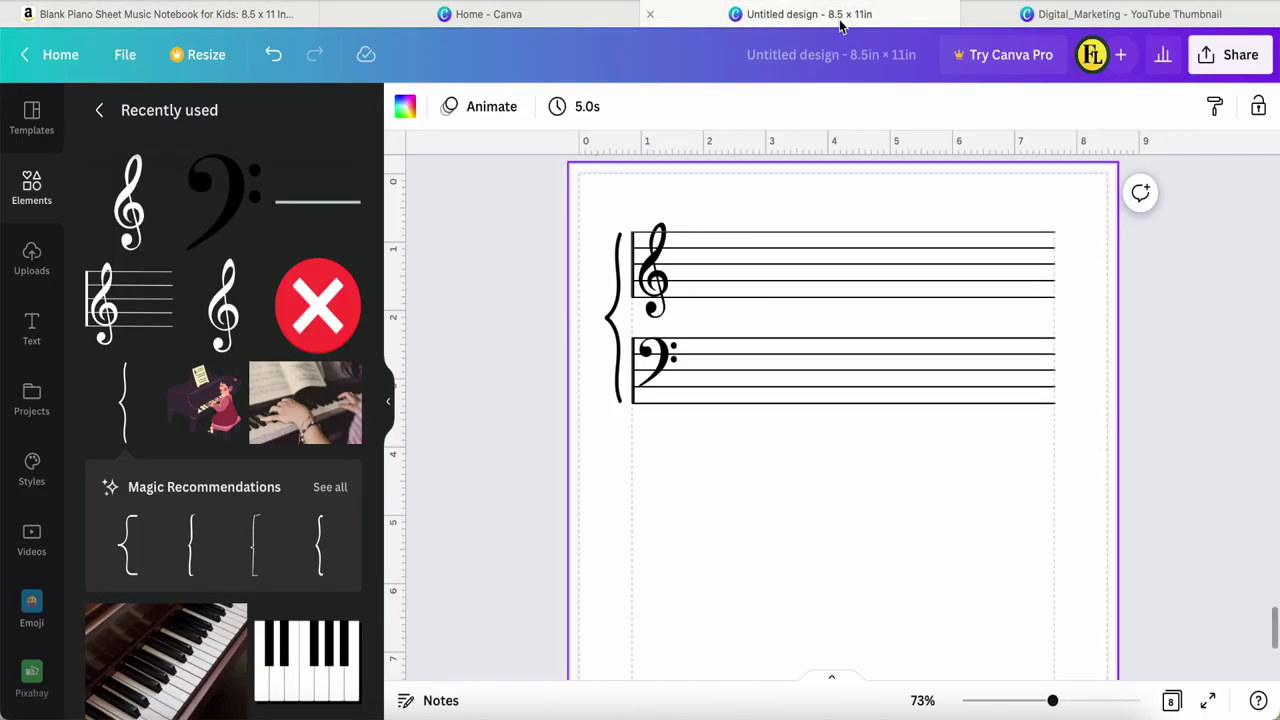
# Zoom out on page 8 and move the curly brace to the staves' right end
pyautogui.press('super+minus')
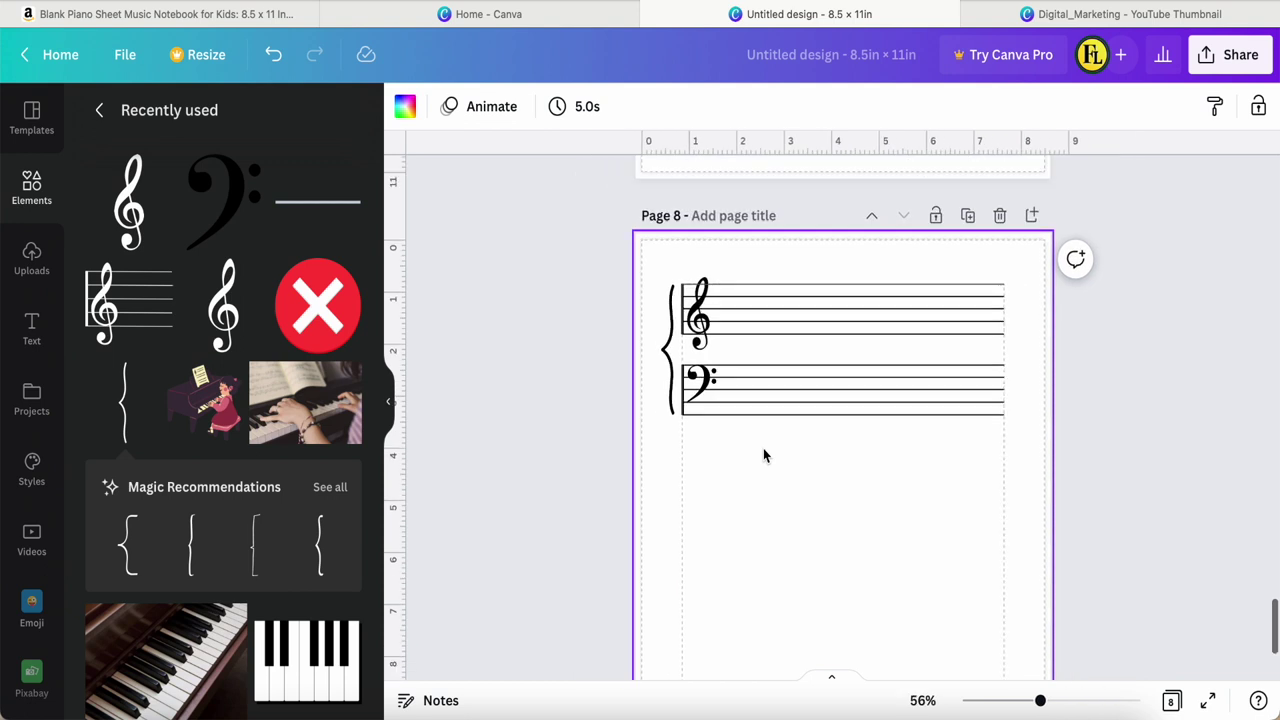
pyautogui.click(398, 405)
pyautogui.scroll(-2, 613, 500)
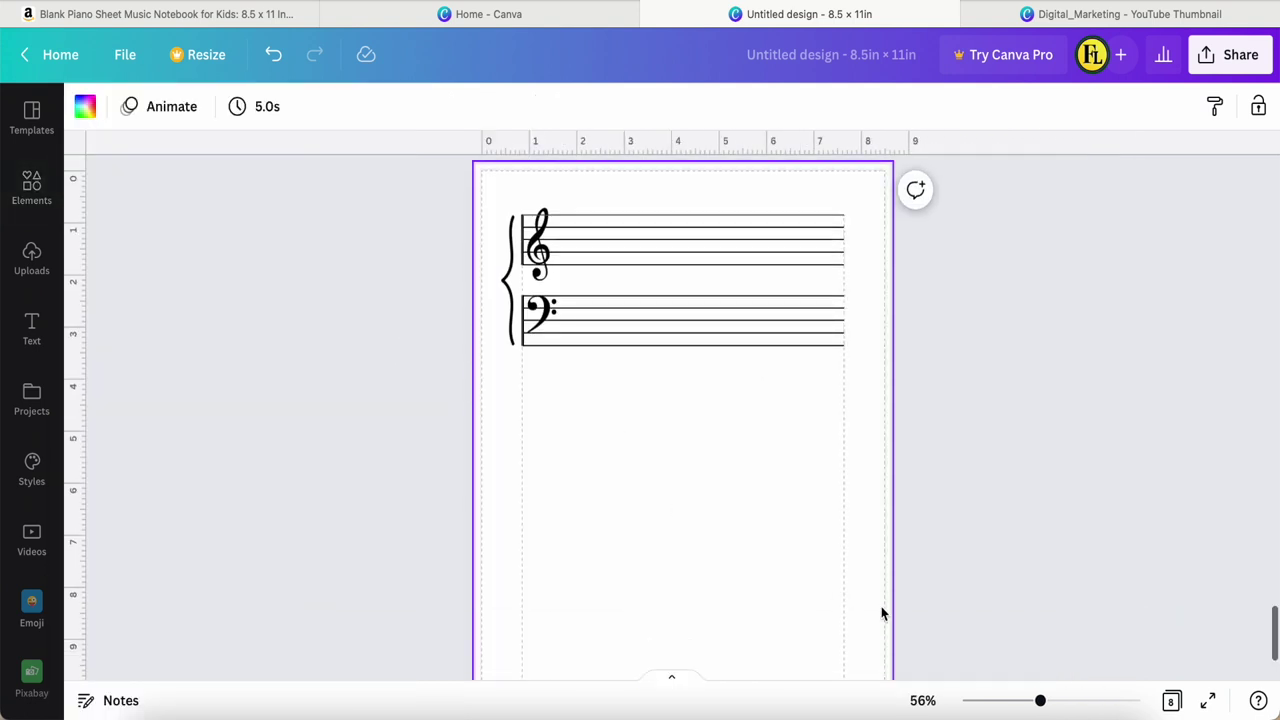
pyautogui.moveTo(1041, 703); pyautogui.dragTo(1022, 702)
pyautogui.click(975, 547)
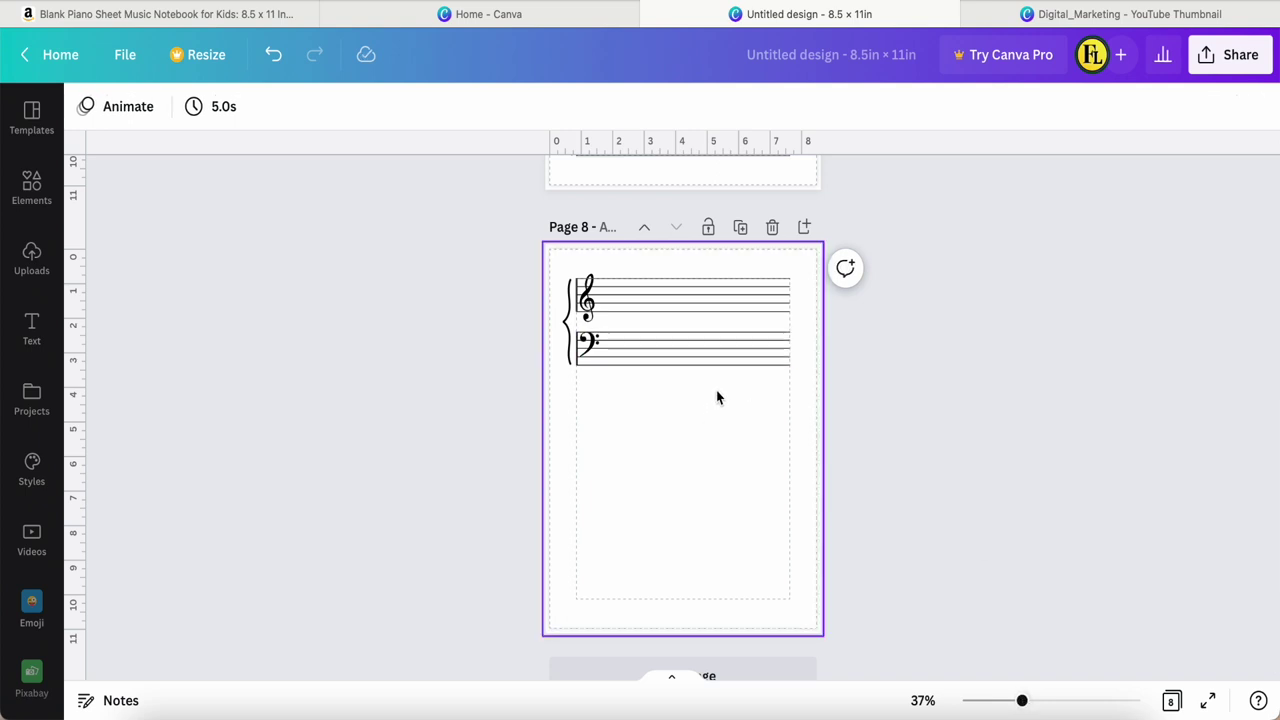
pyautogui.click(567, 331)
pyautogui.moveTo(567, 333); pyautogui.dragTo(805, 323)
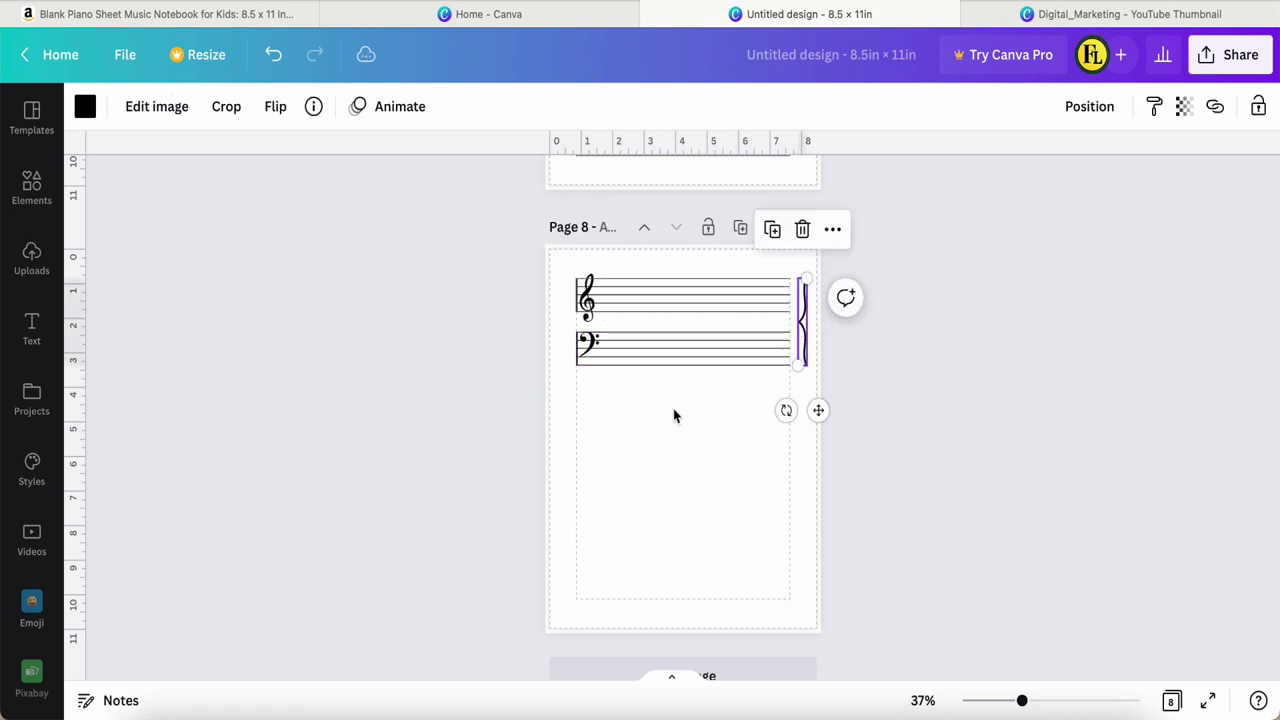
pyautogui.click(625, 340)
# Group the bass staff with its clef and place a duplicate at the page bottom
pyautogui.click(712, 284)
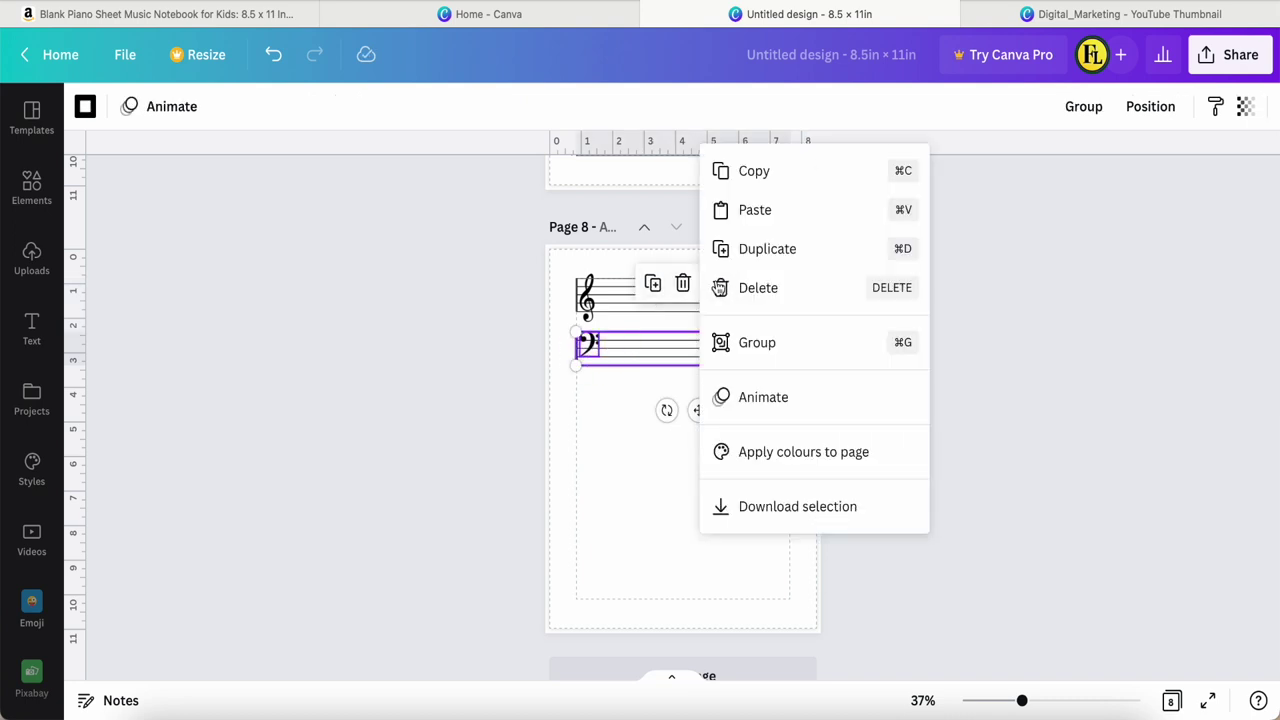
pyautogui.click(752, 345)
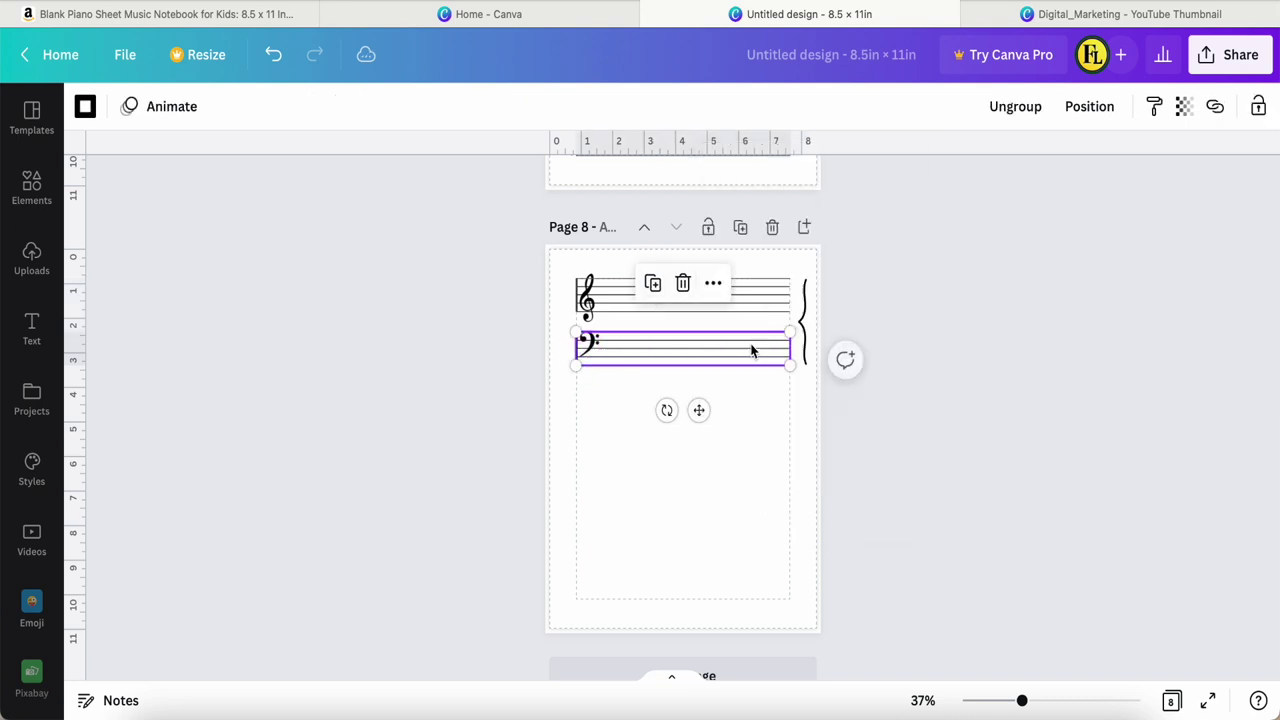
pyautogui.click(652, 284)
pyautogui.moveTo(703, 416); pyautogui.dragTo(698, 643)
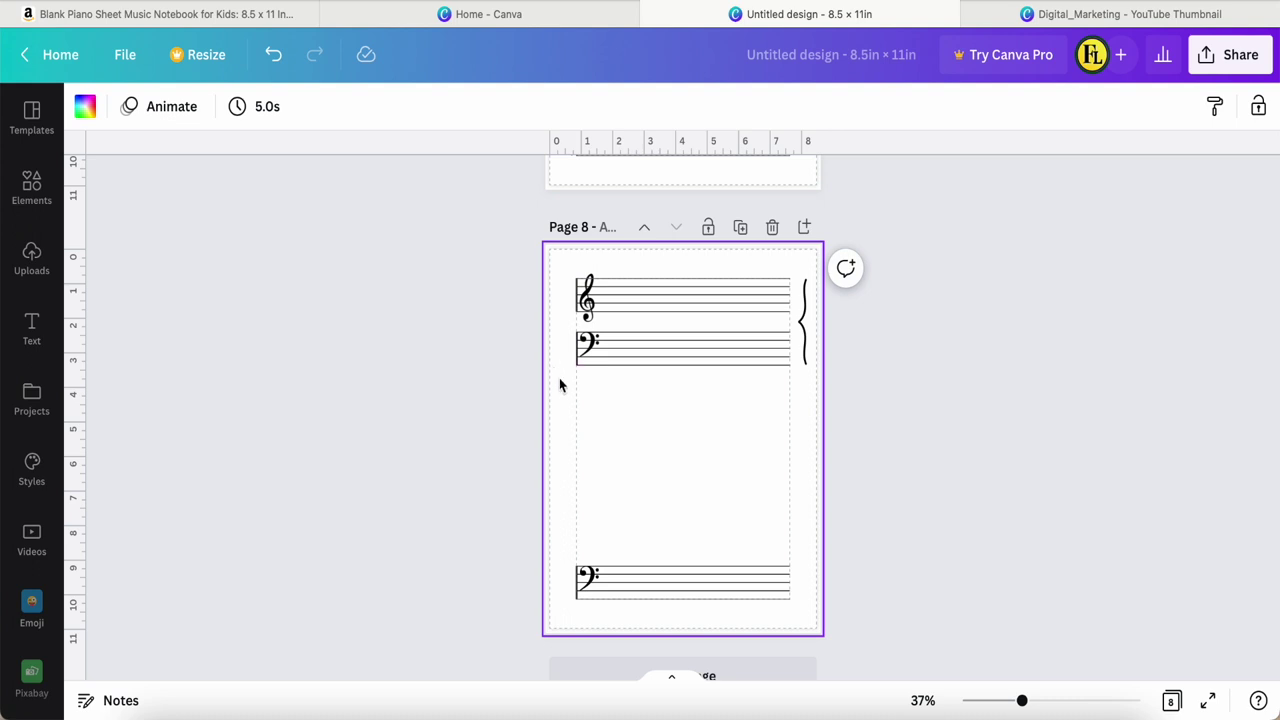
# Move the curly brace back to the left ends of the top staves
pyautogui.moveTo(804, 320); pyautogui.dragTo(564, 331)
pyautogui.moveTo(1021, 700); pyautogui.dragTo(1030, 702)
pyautogui.click(779, 473)
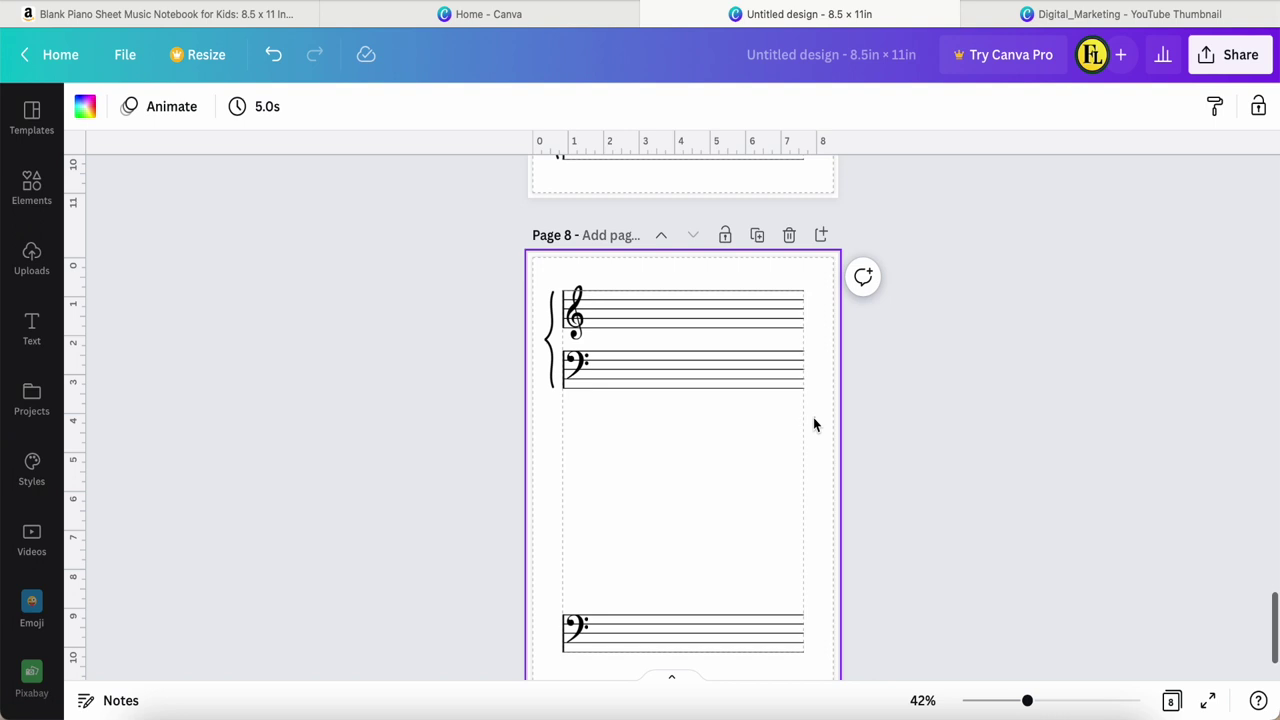
# Group the brace with both staves, then duplicate the grand staff below the original
pyautogui.moveTo(813, 417); pyautogui.dragTo(545, 284)
pyautogui.click(704, 236)
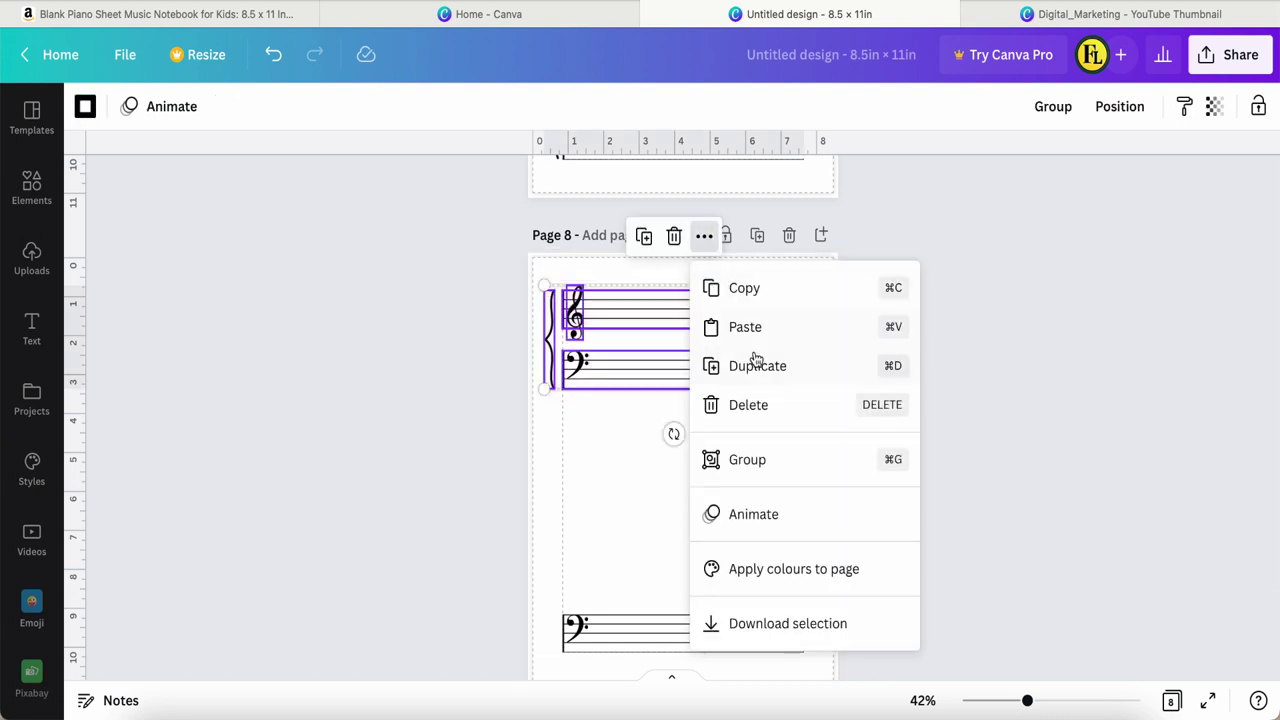
pyautogui.click(750, 460)
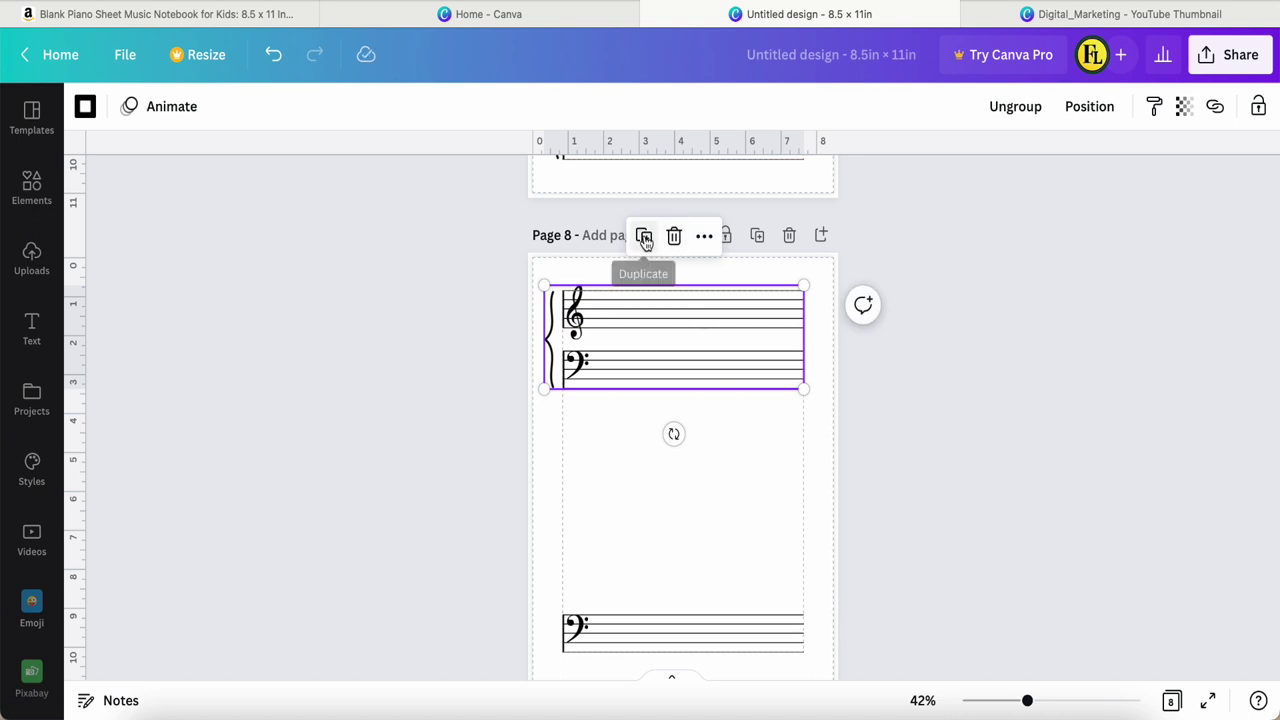
pyautogui.click(646, 242)
pyautogui.moveTo(667, 355); pyautogui.dragTo(656, 470)
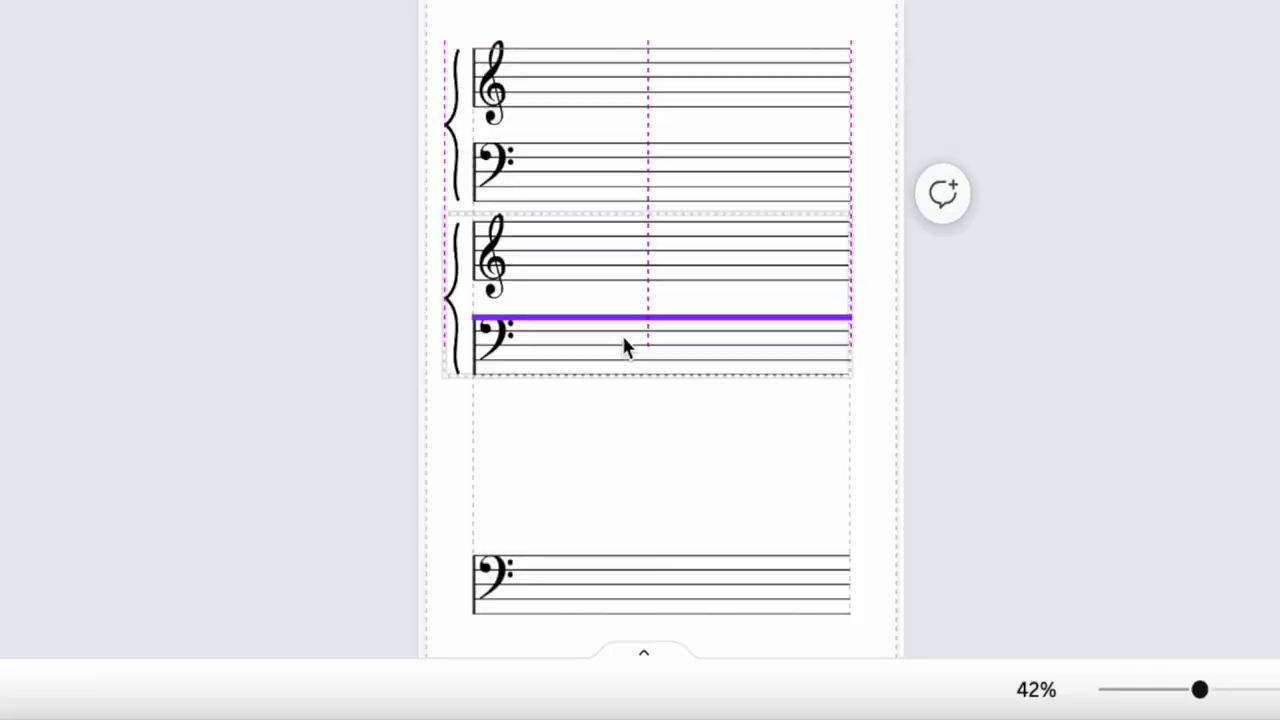
pyautogui.moveTo(623, 330); pyautogui.dragTo(623, 349)
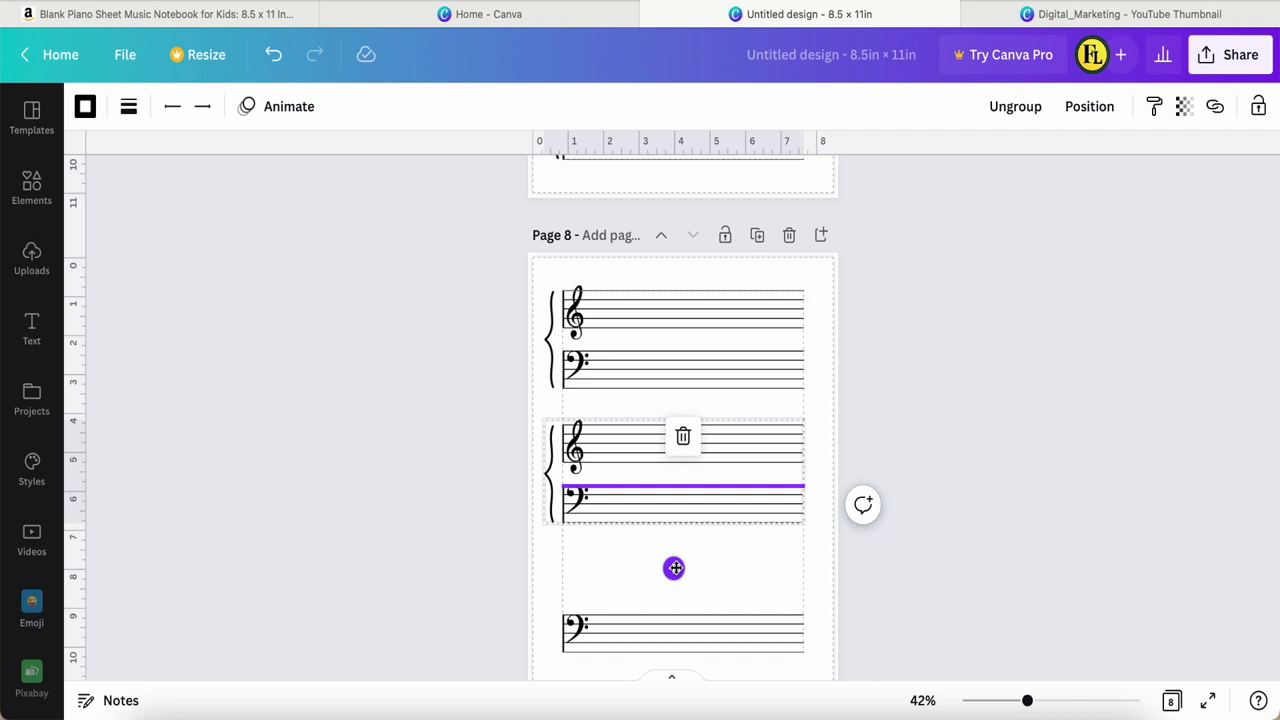
# Make another copy of the grand staff and move it up toward the middle one
pyautogui.click(676, 566)
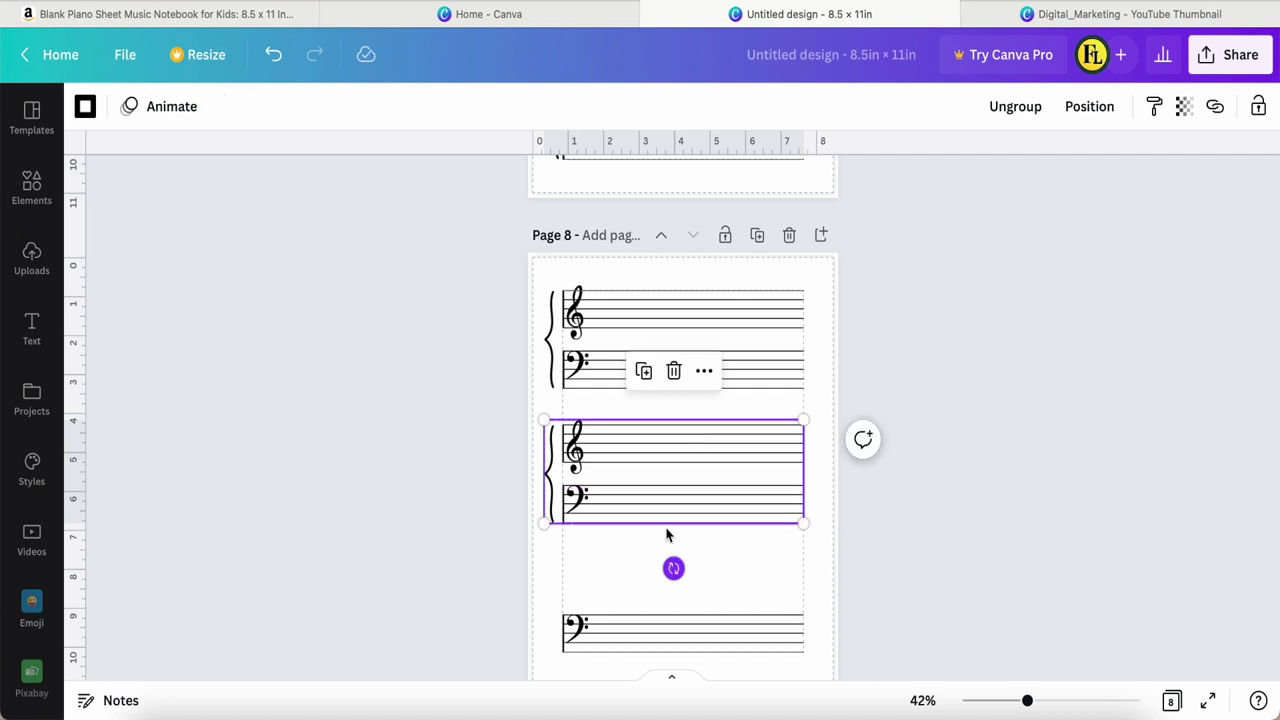
pyautogui.click(643, 371)
pyautogui.scroll(-1, 670, 577)
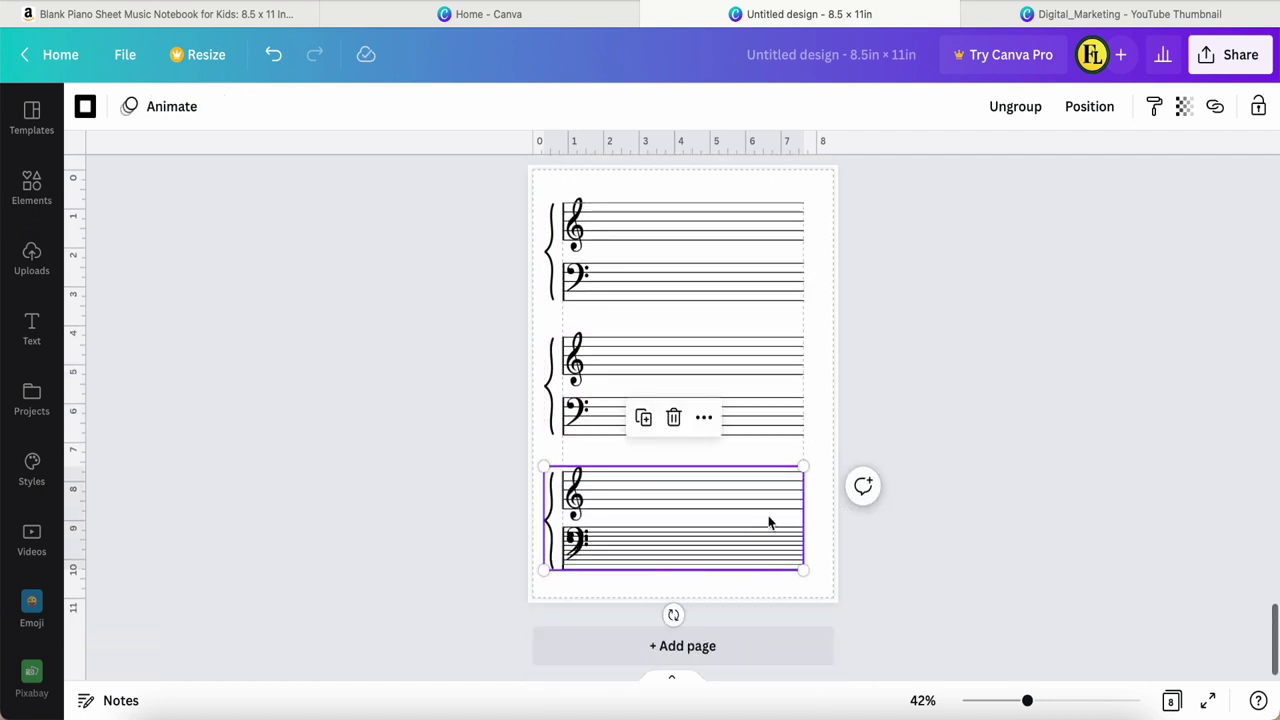
pyautogui.moveTo(731, 509); pyautogui.dragTo(730, 423)
pyautogui.click(730, 544)
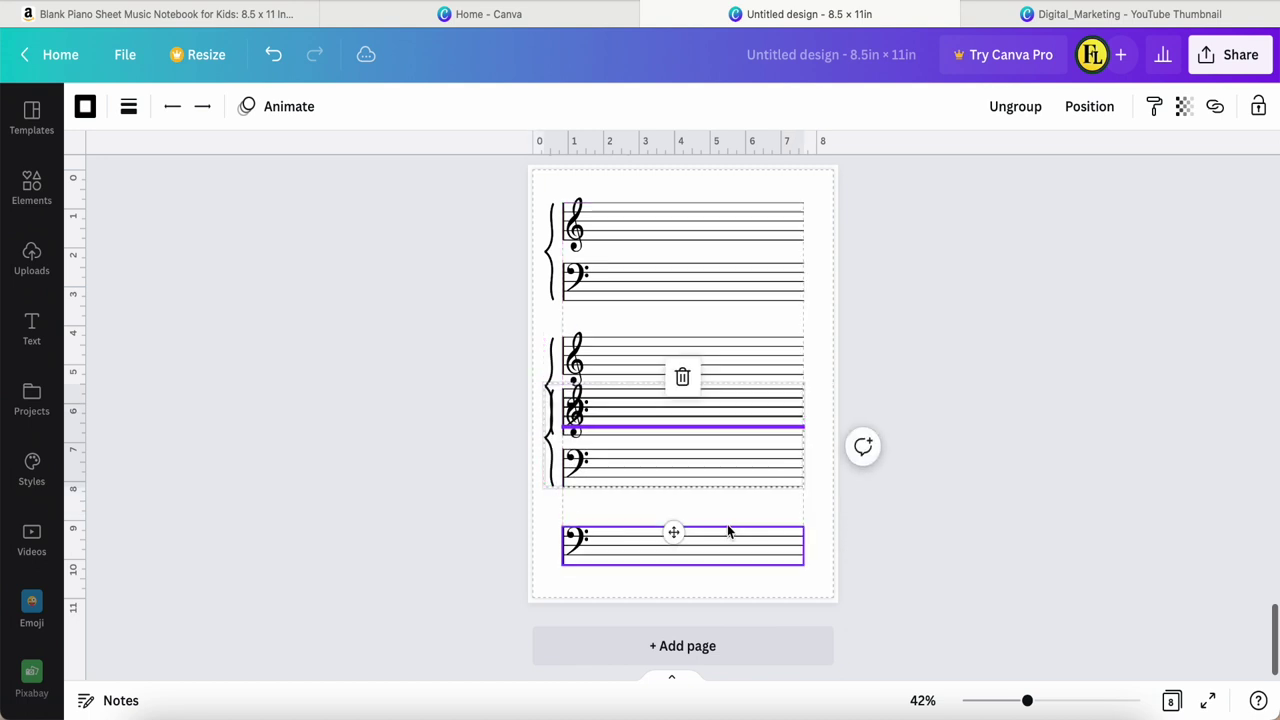
pyautogui.press('Escape')
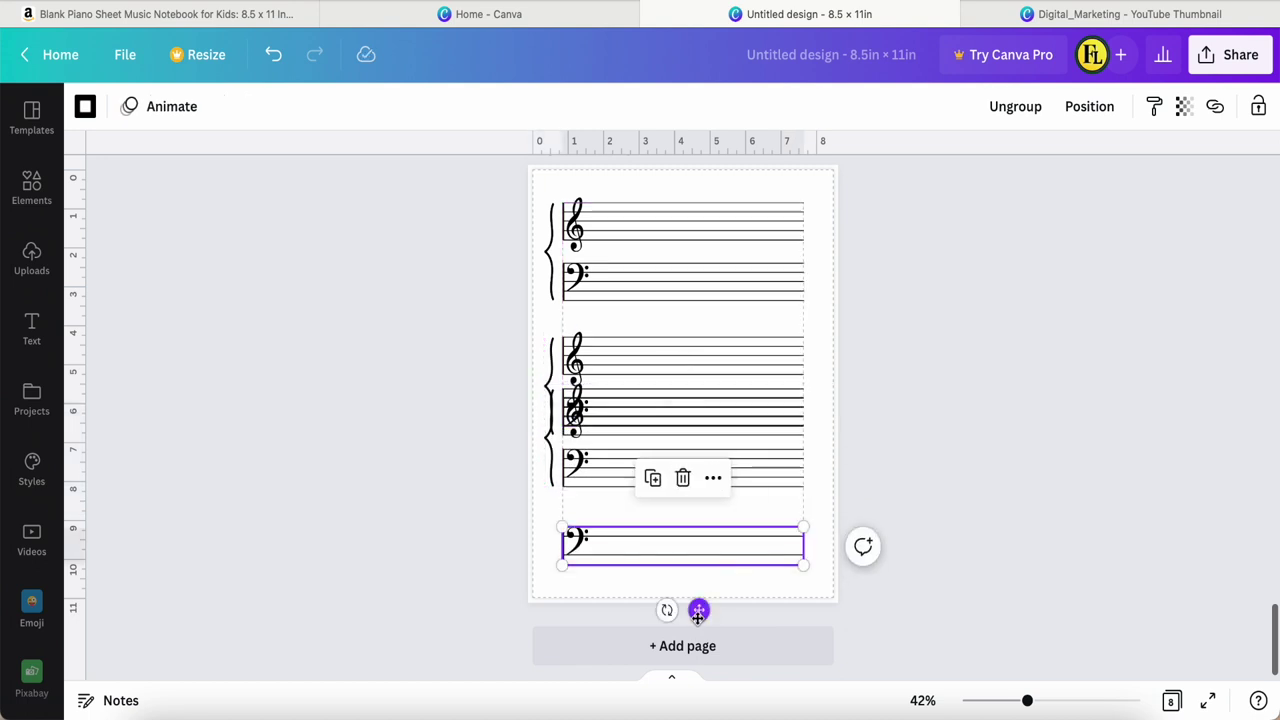
# Move the loose bass staff onto the middle staff and shift the third grand staff below
pyautogui.moveTo(698, 613); pyautogui.dragTo(680, 449)
pyautogui.click(677, 437)
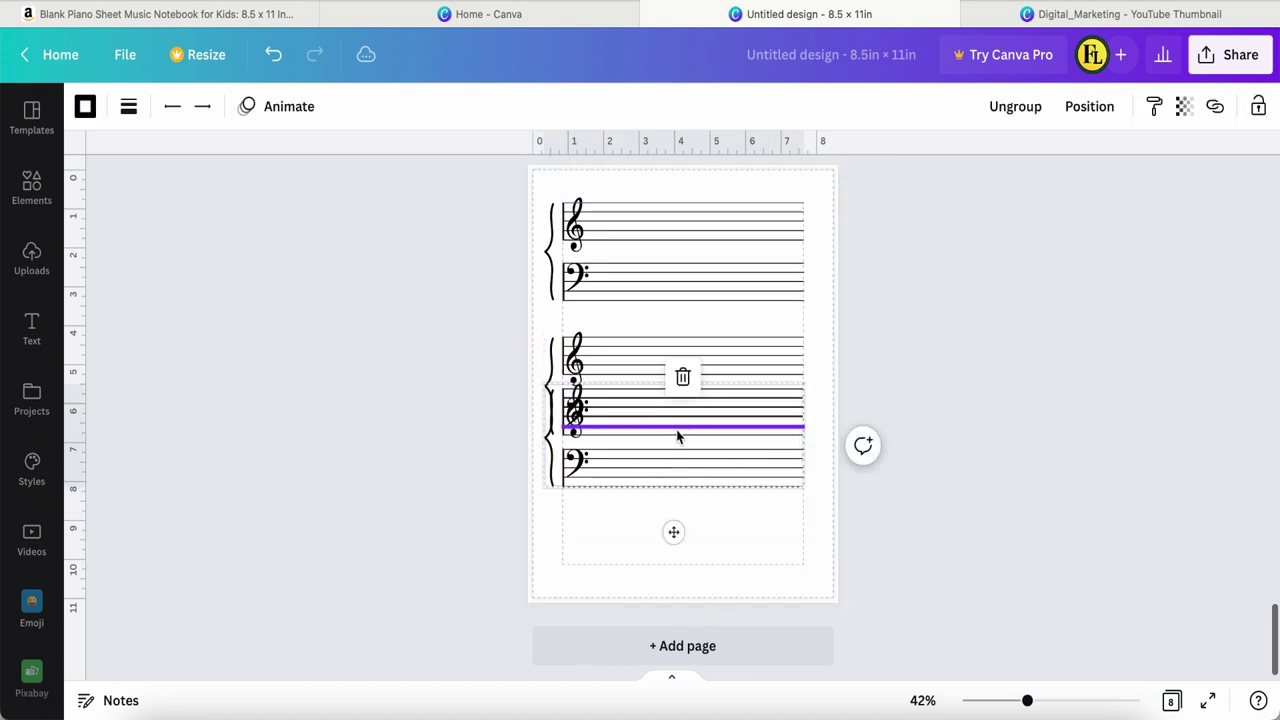
pyautogui.moveTo(676, 446); pyautogui.dragTo(676, 522)
pyautogui.scroll(3, 710, 531)
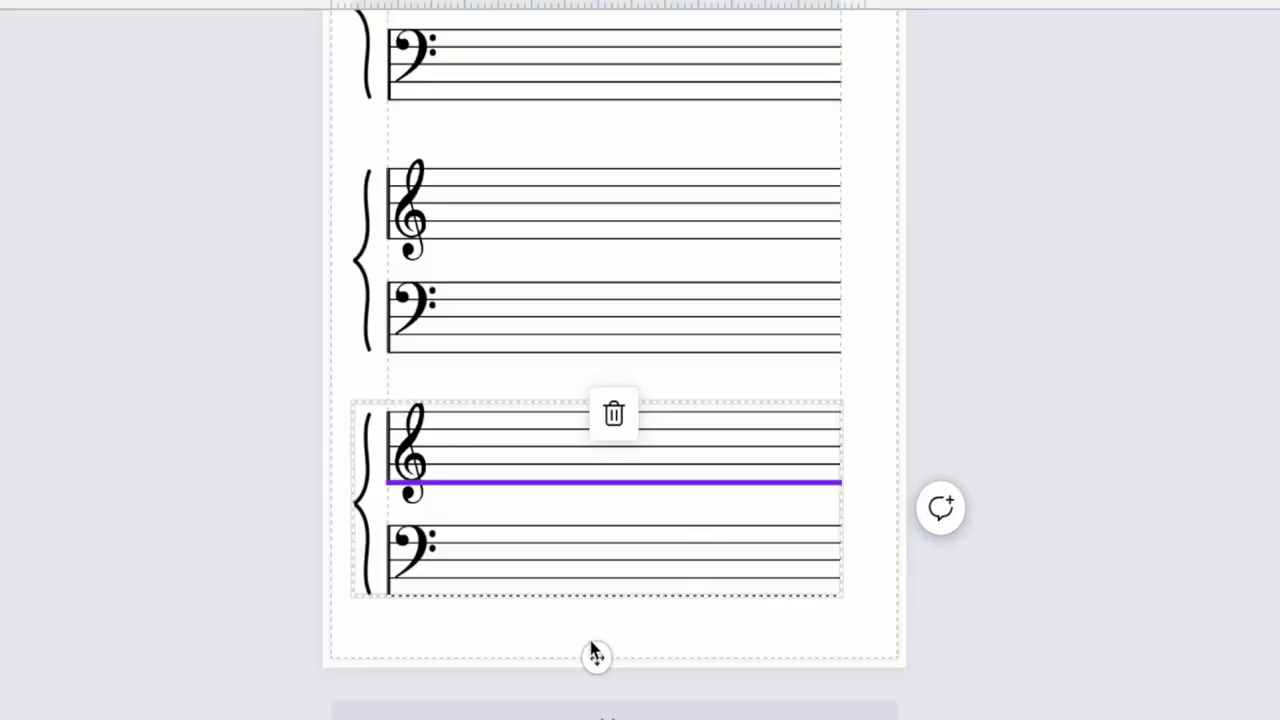
# Fine-tune the bottom grand staff's position so all three are evenly spaced
pyautogui.click(670, 625)
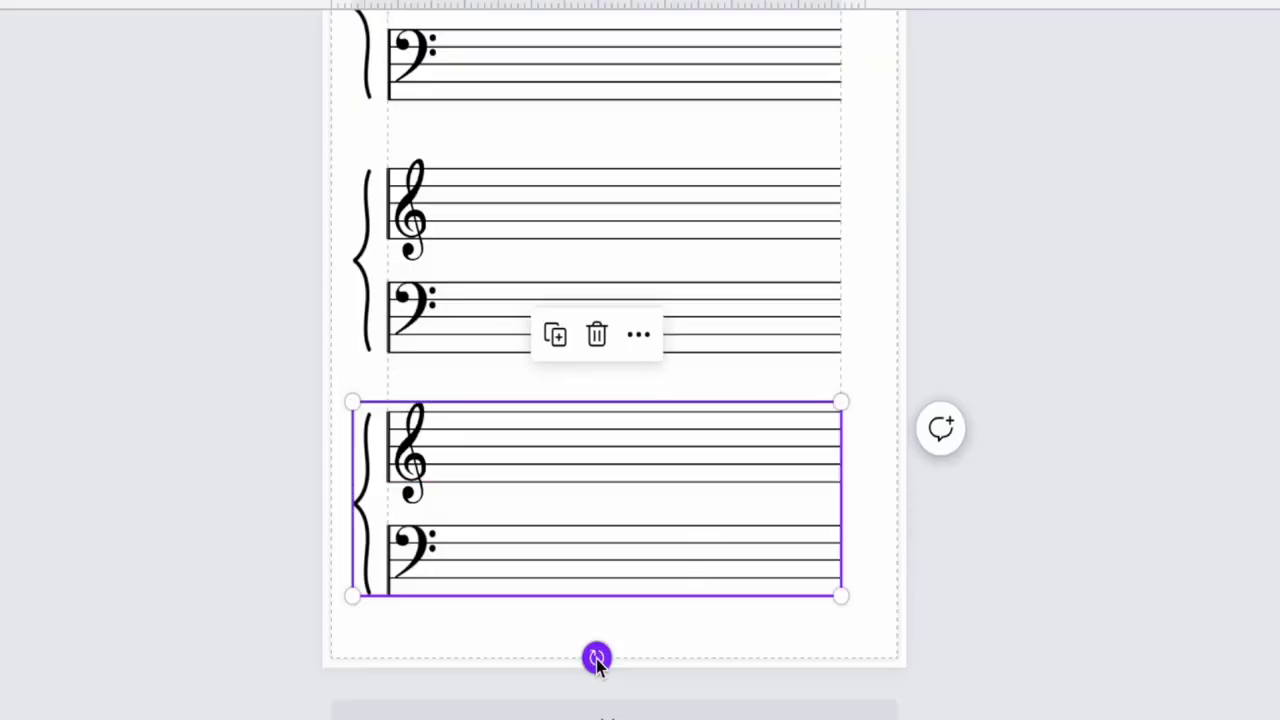
pyautogui.click(786, 632)
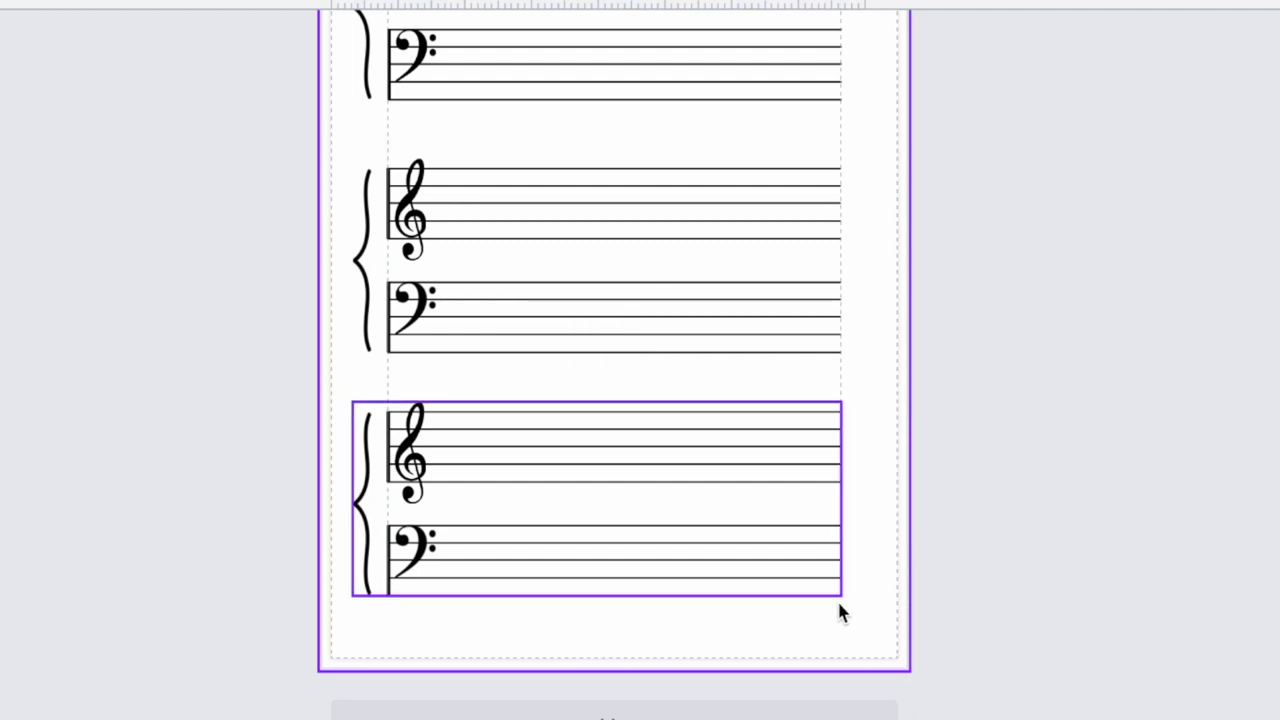
pyautogui.moveTo(756, 530); pyautogui.dragTo(754, 486)
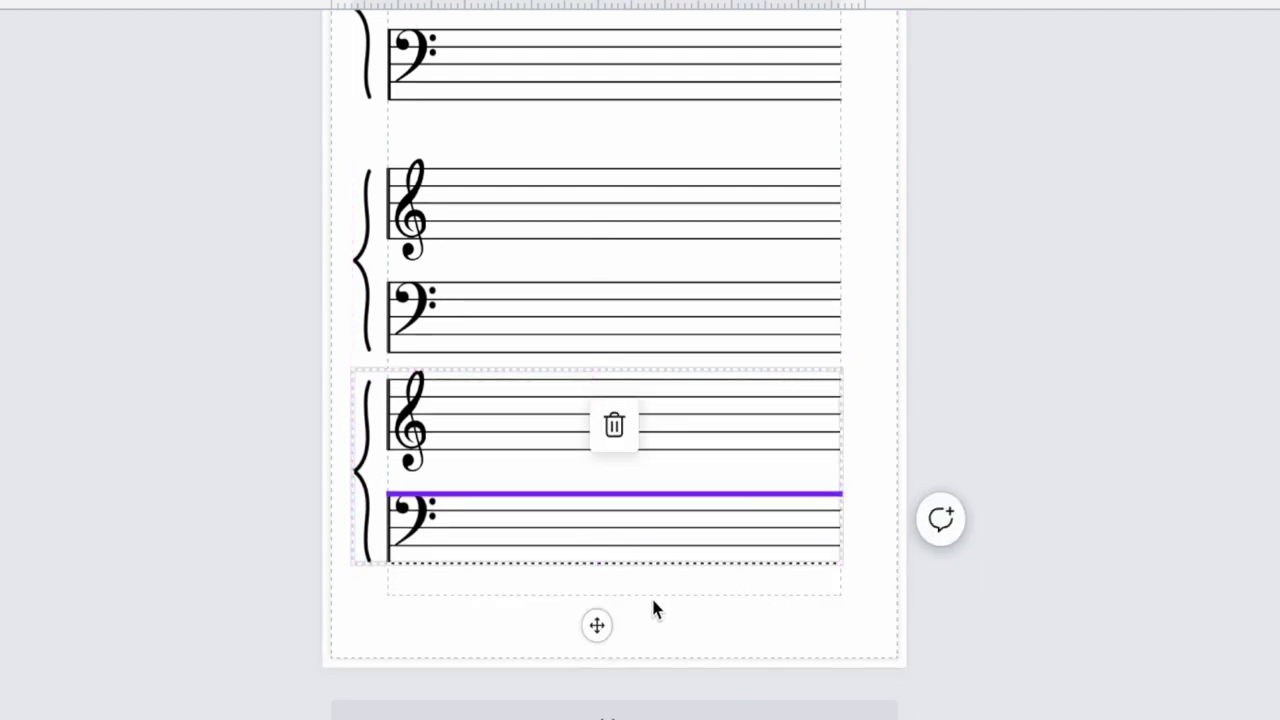
pyautogui.moveTo(597, 625); pyautogui.dragTo(599, 651)
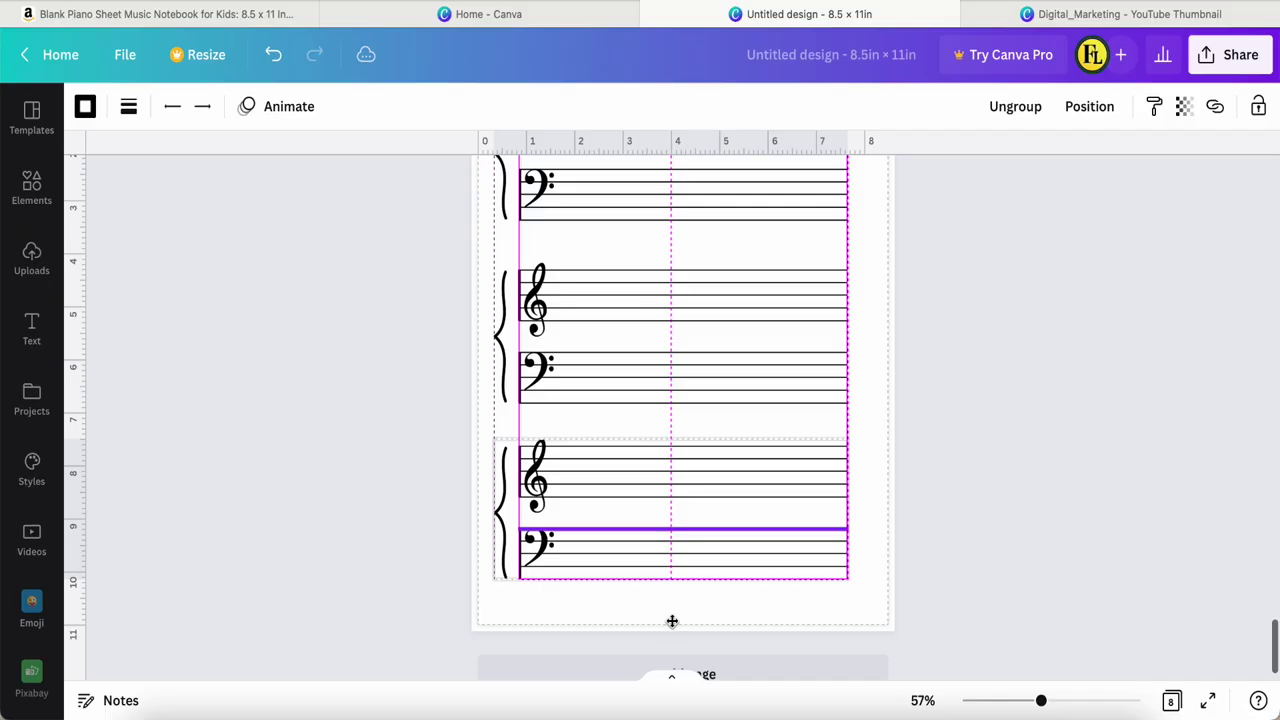
pyautogui.moveTo(672, 621); pyautogui.dragTo(672, 622)
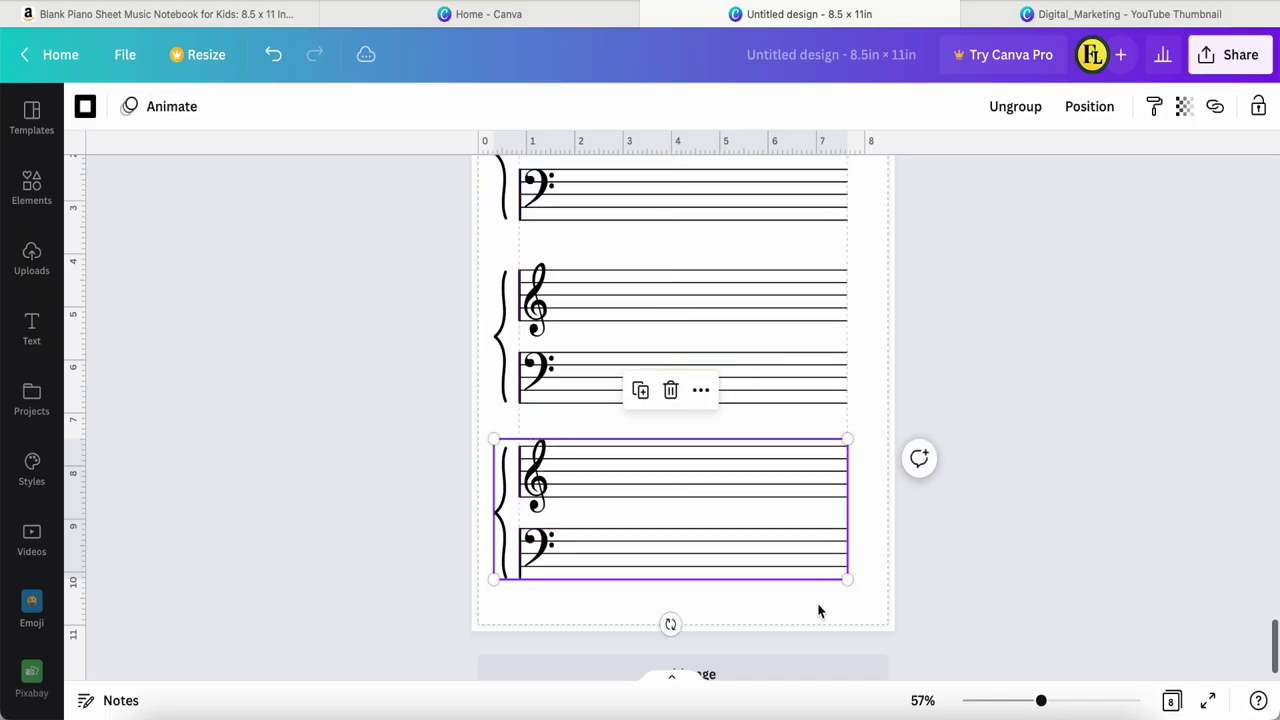
pyautogui.click(866, 604)
pyautogui.scroll(-3, 864, 602)
pyautogui.scroll(-2, 802, 578)
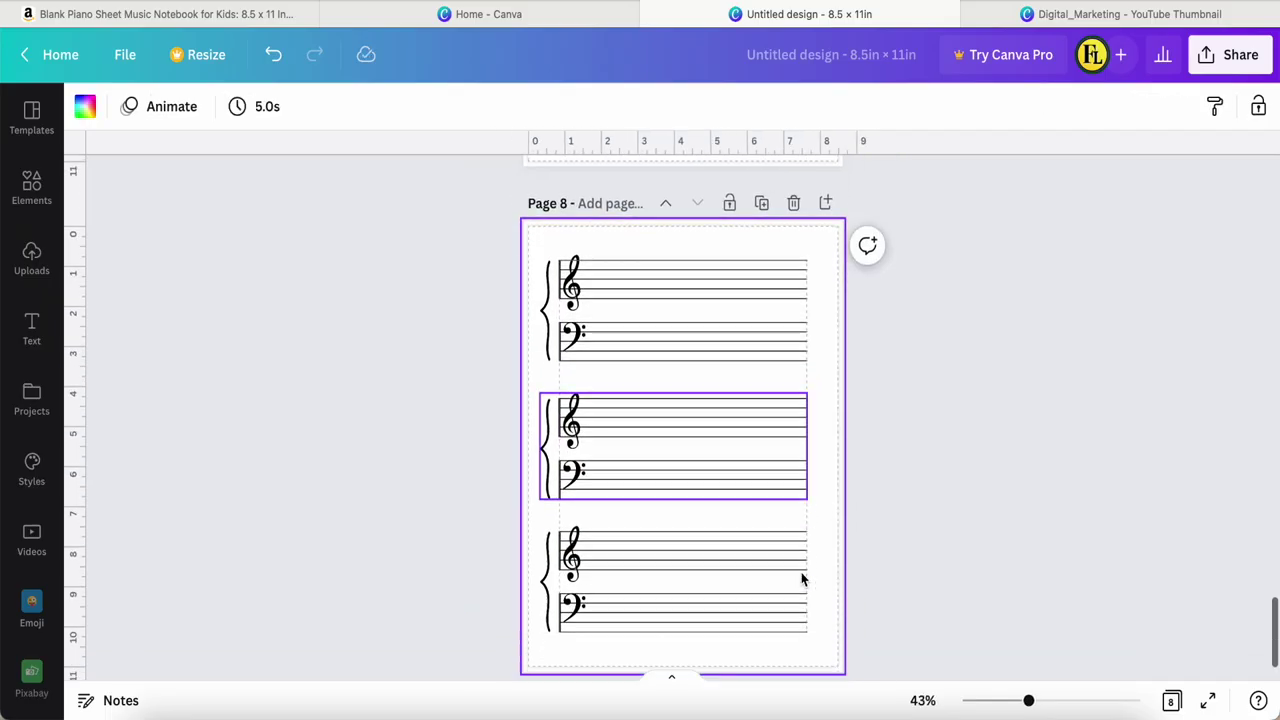
# Select all three braced grand staves and use Tidy up to give identical vertical gaps
pyautogui.doubleClick(722, 314)
pyautogui.press('Escape')
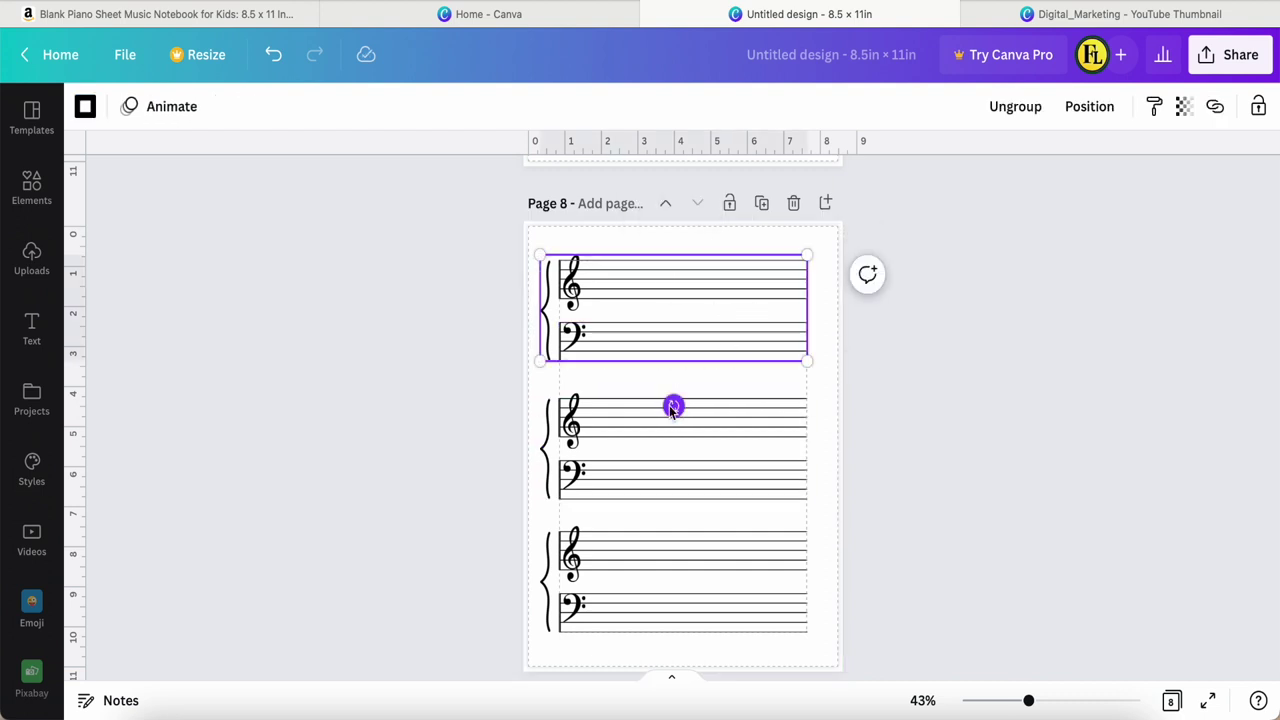
pyautogui.keyDown('shift'); pyautogui.click(686, 452); pyautogui.keyUp('shift')
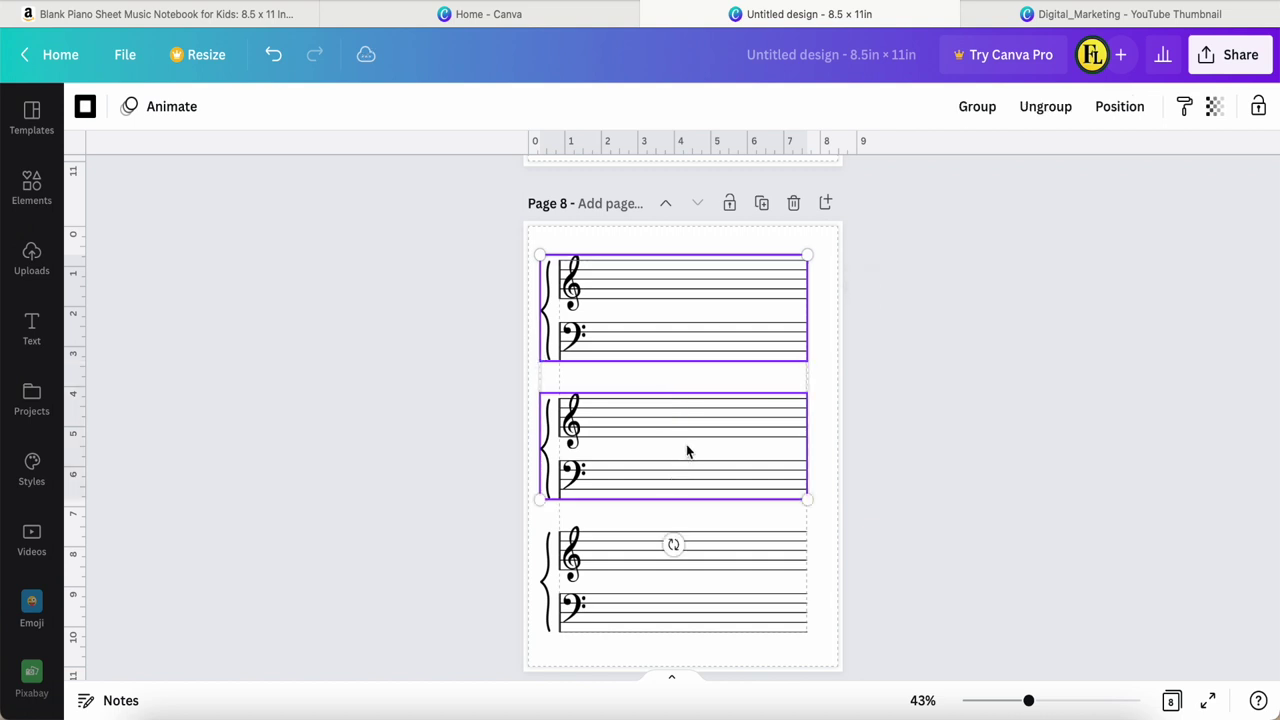
pyautogui.keyDown('shift'); pyautogui.click(685, 592); pyautogui.keyUp('shift')
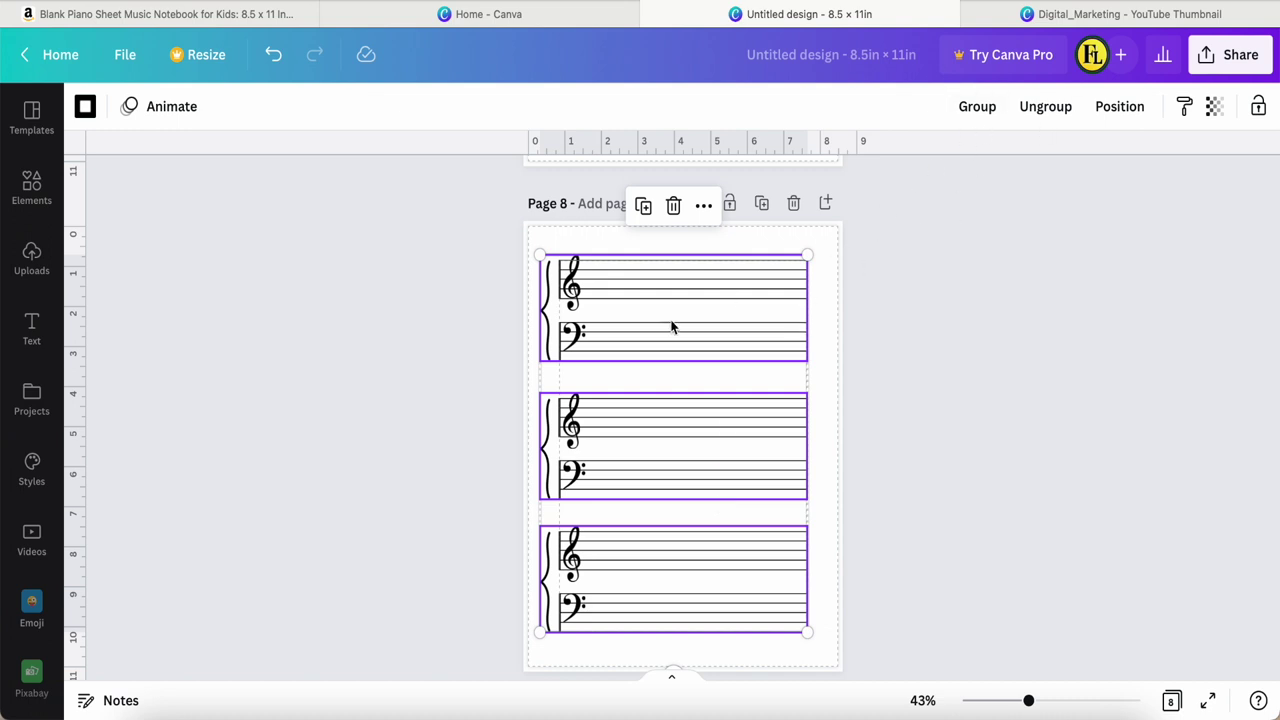
pyautogui.click(1122, 108)
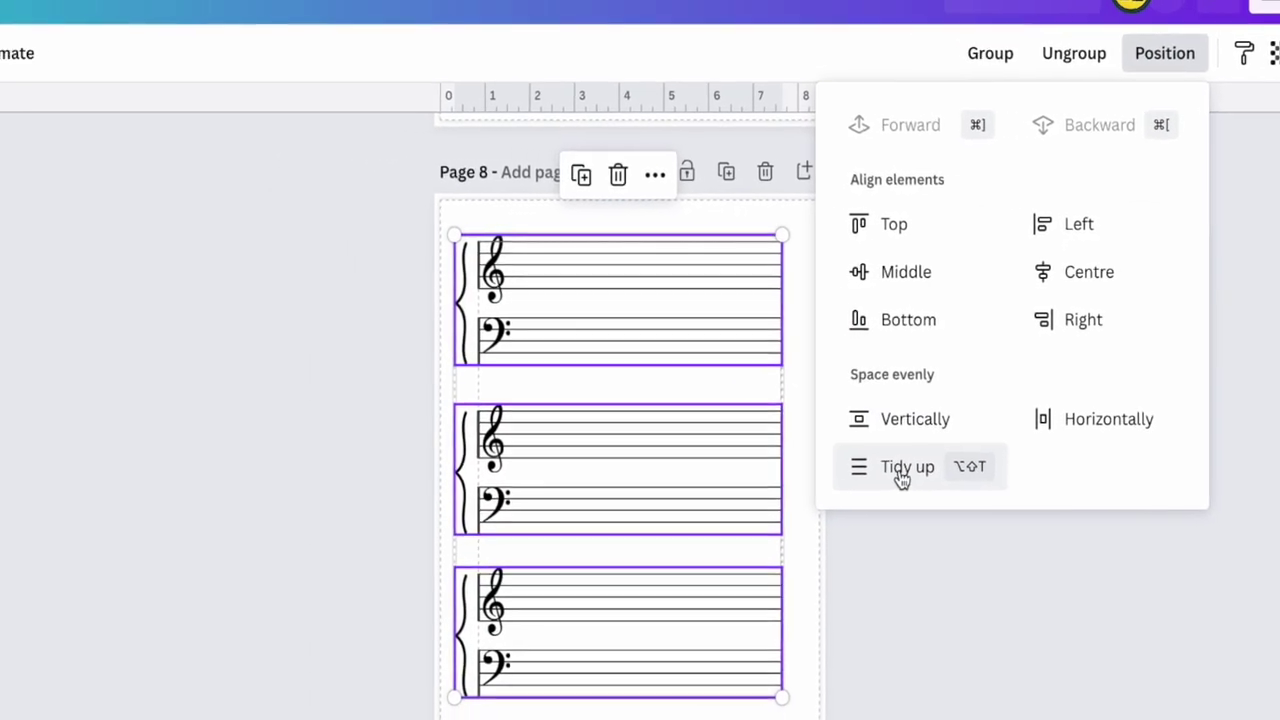
pyautogui.click(903, 470)
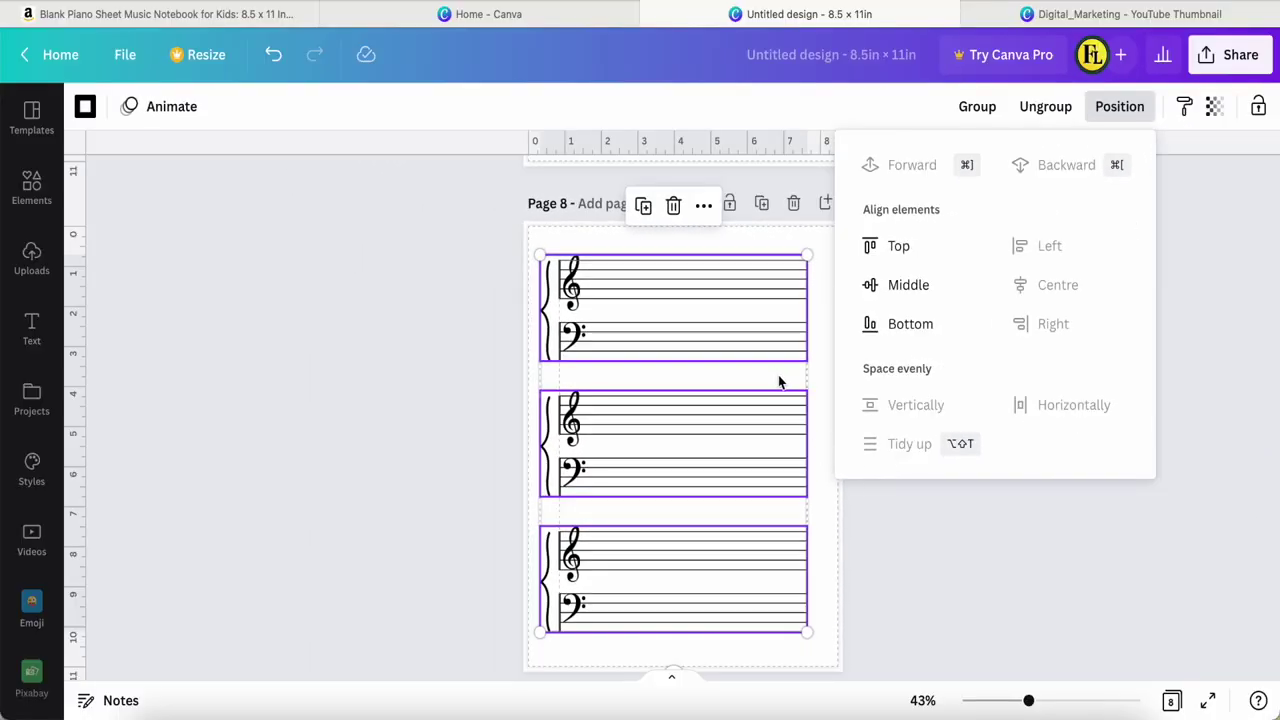
pyautogui.click(828, 560)
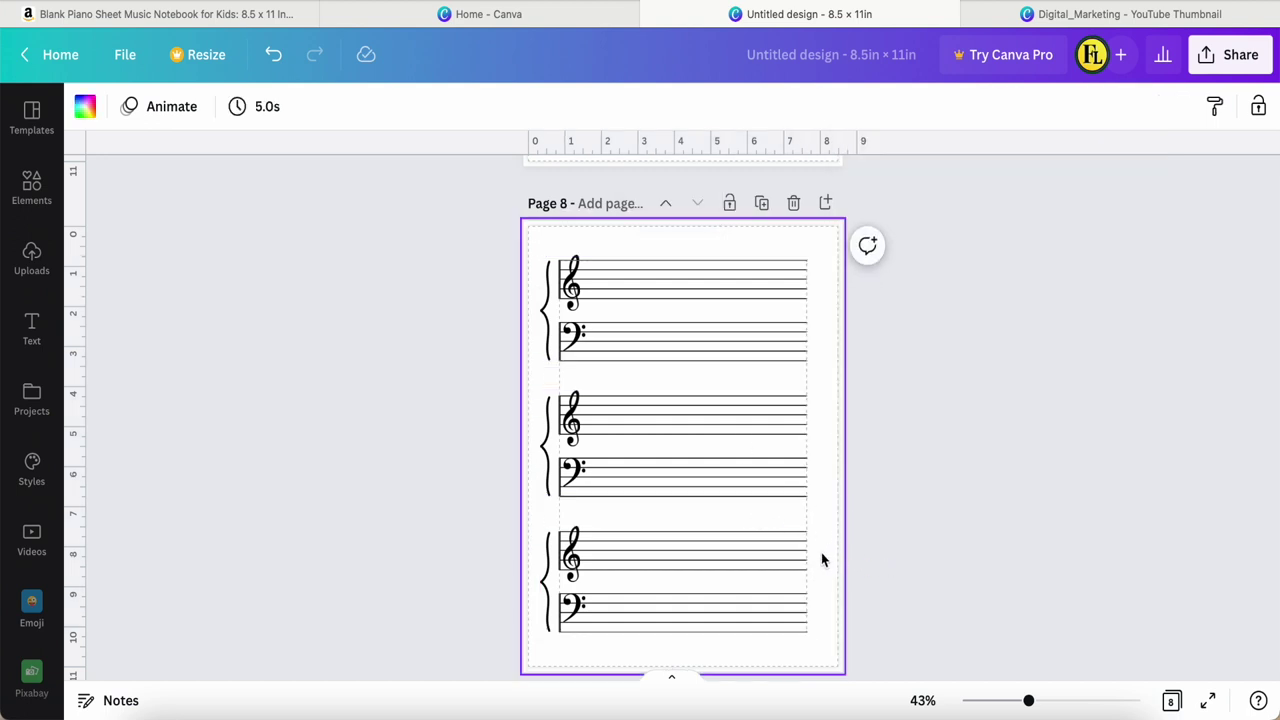
pyautogui.scroll(-1, 821, 555)
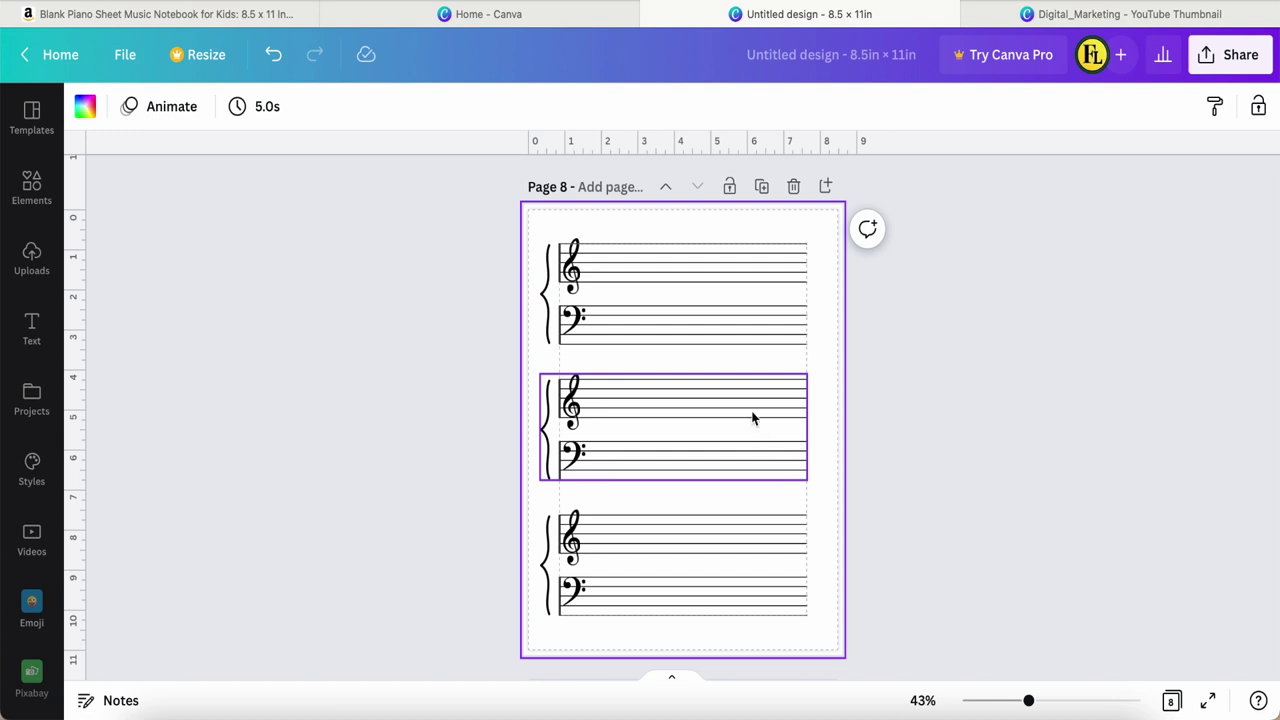
pyautogui.click(155, 14)
pyautogui.scroll(3, 127, 385)
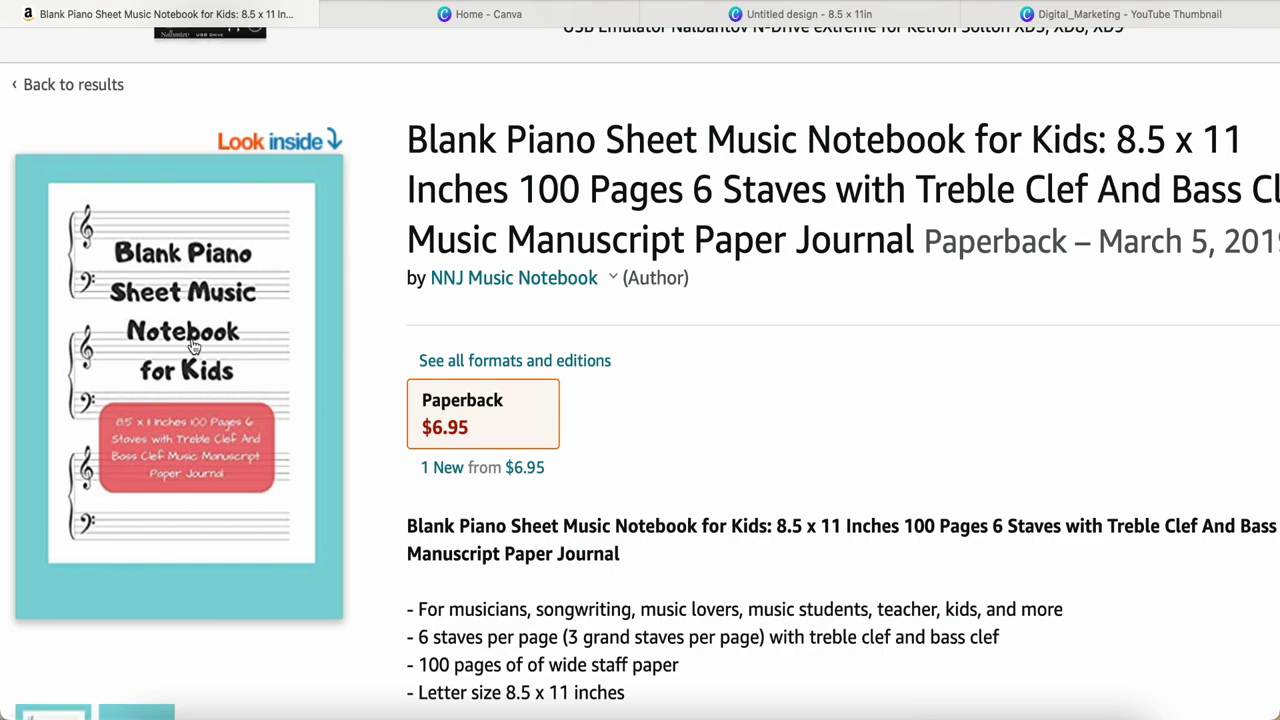
pyautogui.scroll(-3, 193, 345)
pyautogui.click(890, 16)
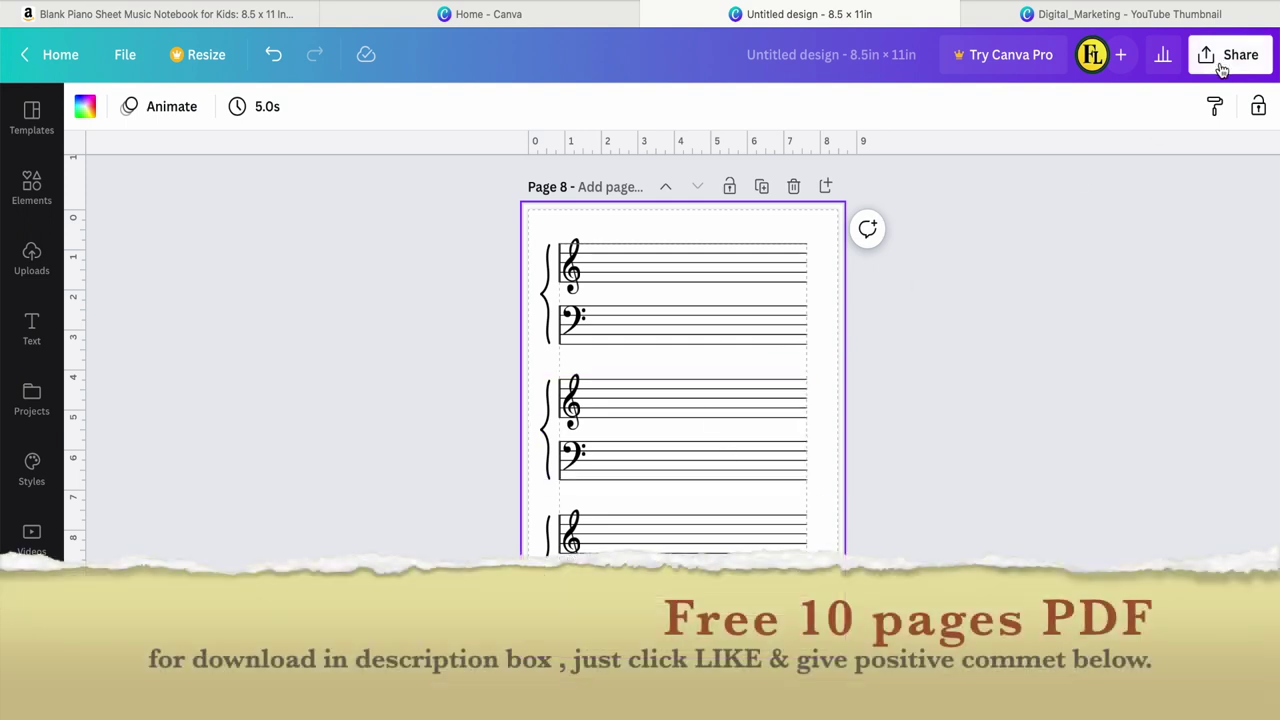
pyautogui.click(1208, 62)
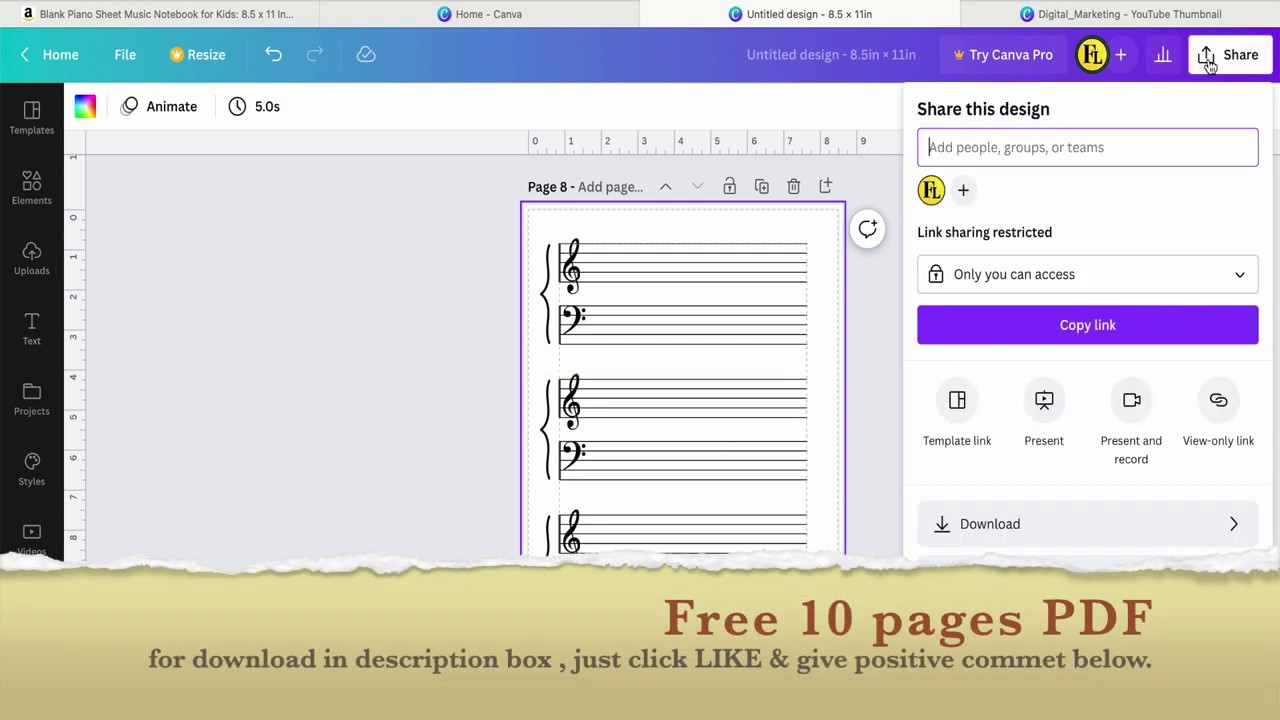
pyautogui.click(1069, 535)
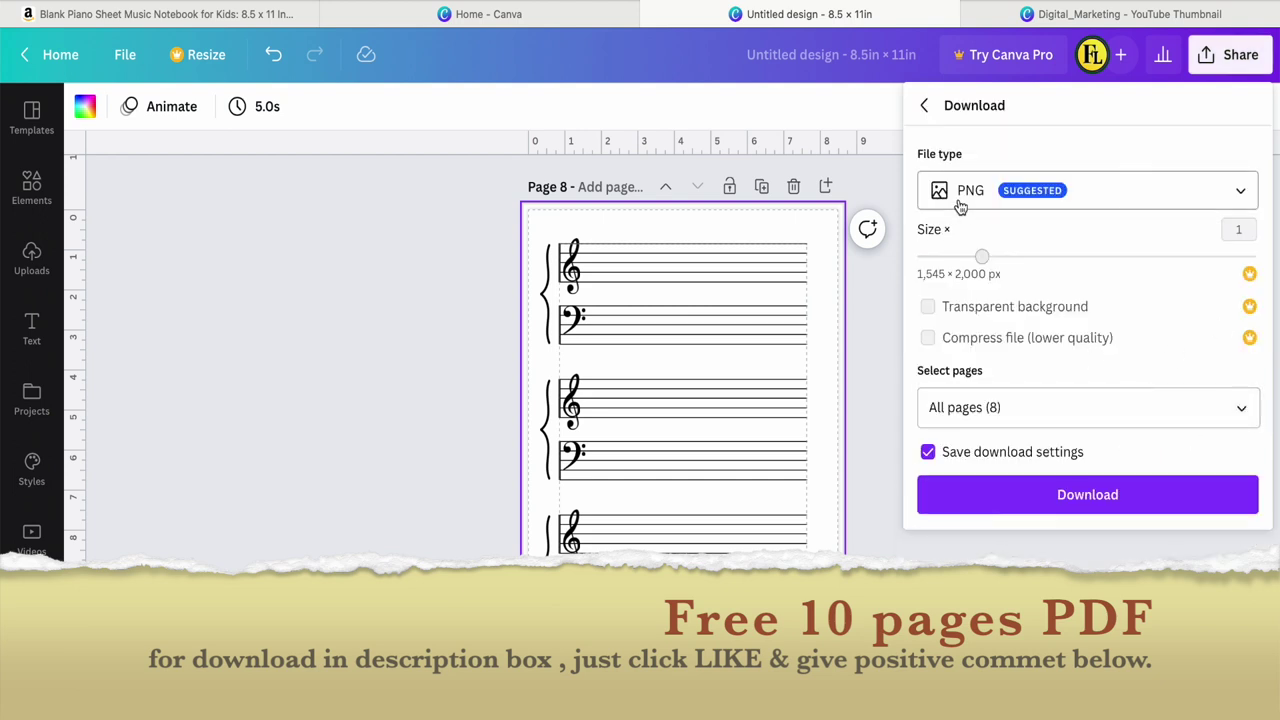
pyautogui.click(1219, 193)
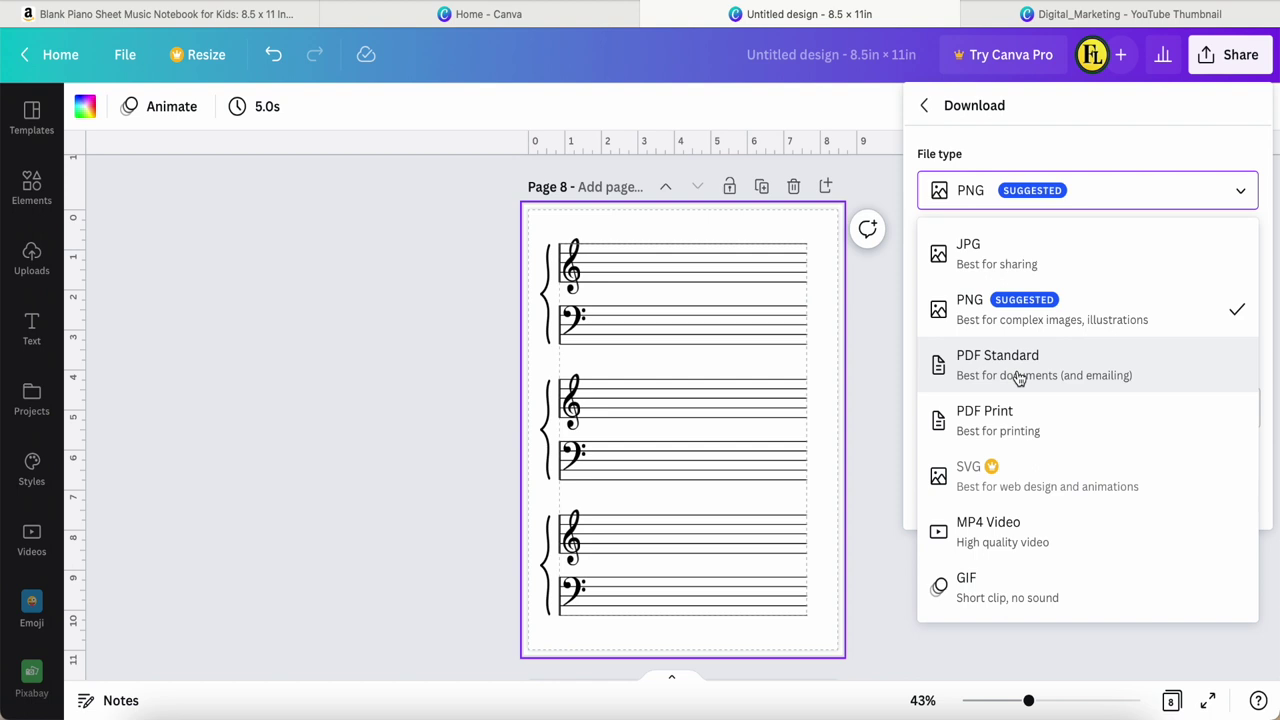
pyautogui.click(185, 20)
pyautogui.scroll(1, 208, 158)
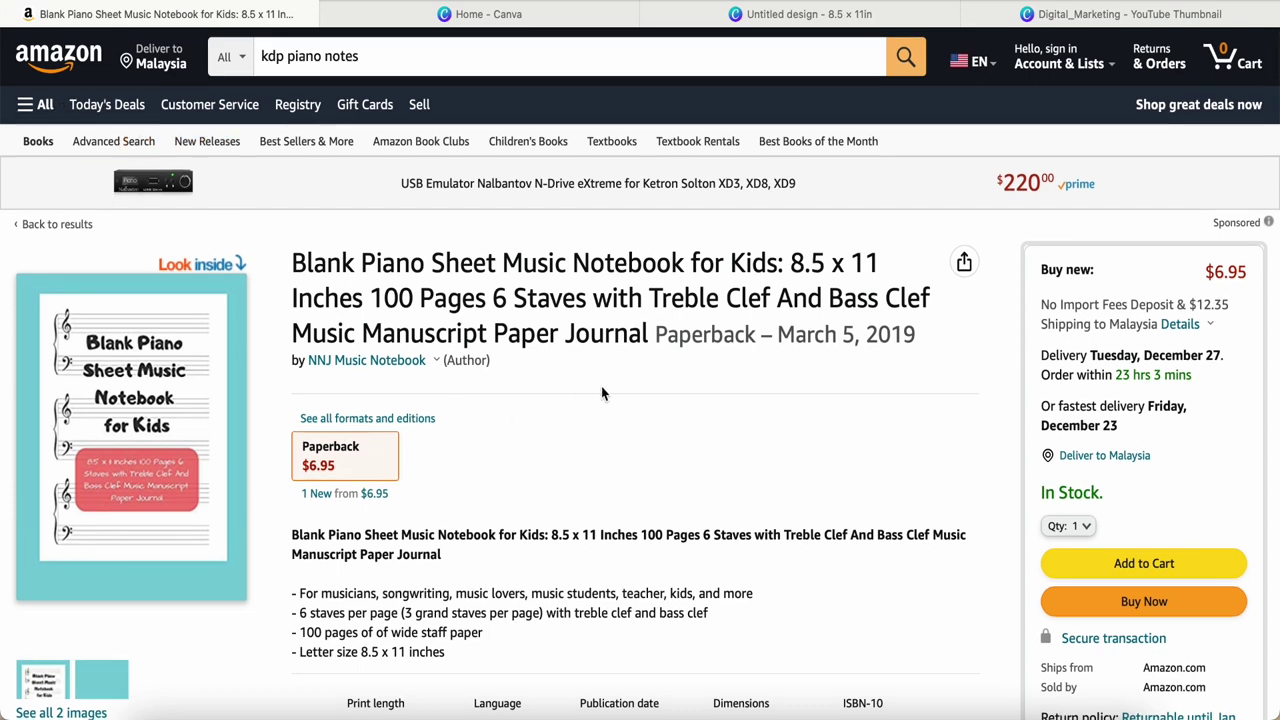
pyautogui.click(849, 25)
pyautogui.click(363, 358)
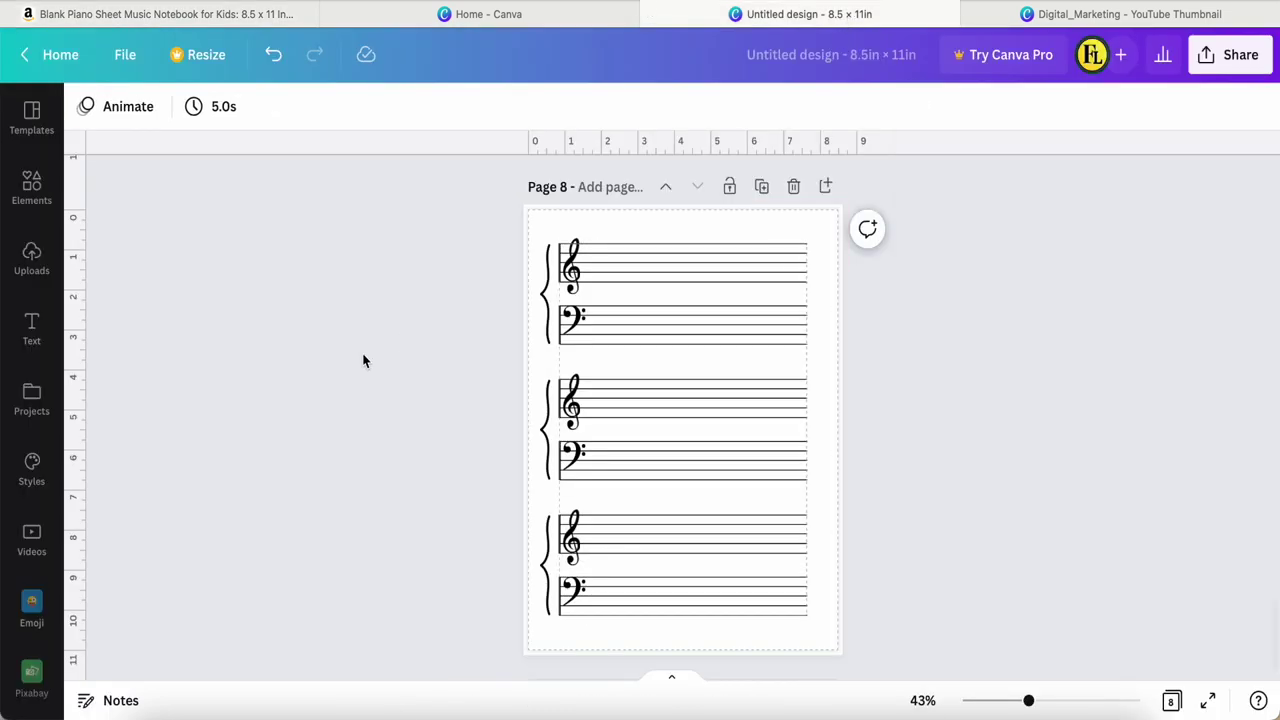